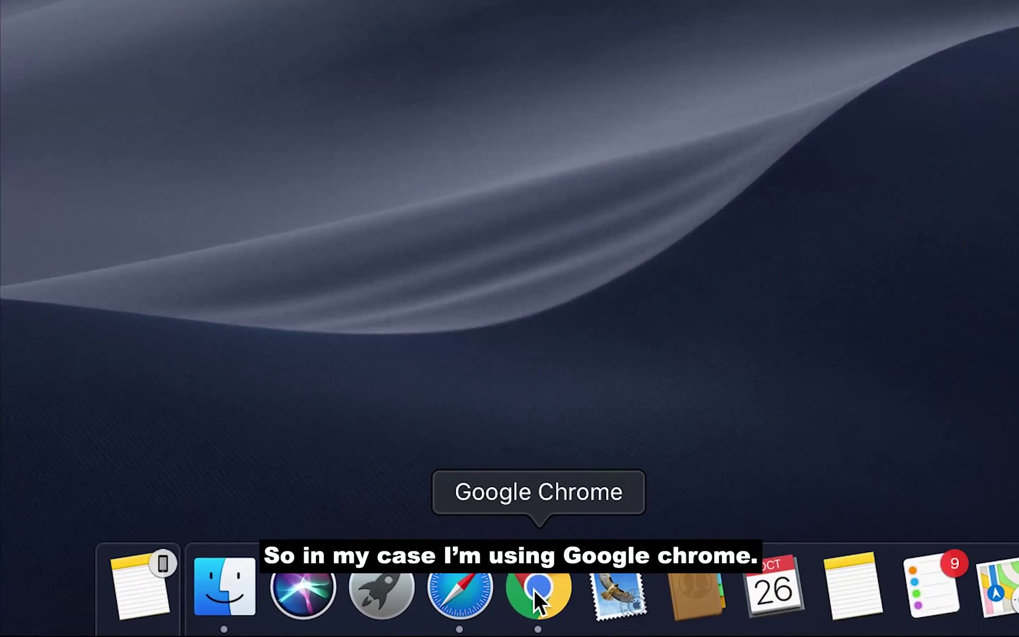
Launch the browser and load the pasted SNKRSFORALL referral signup link
left_click(228, 617)
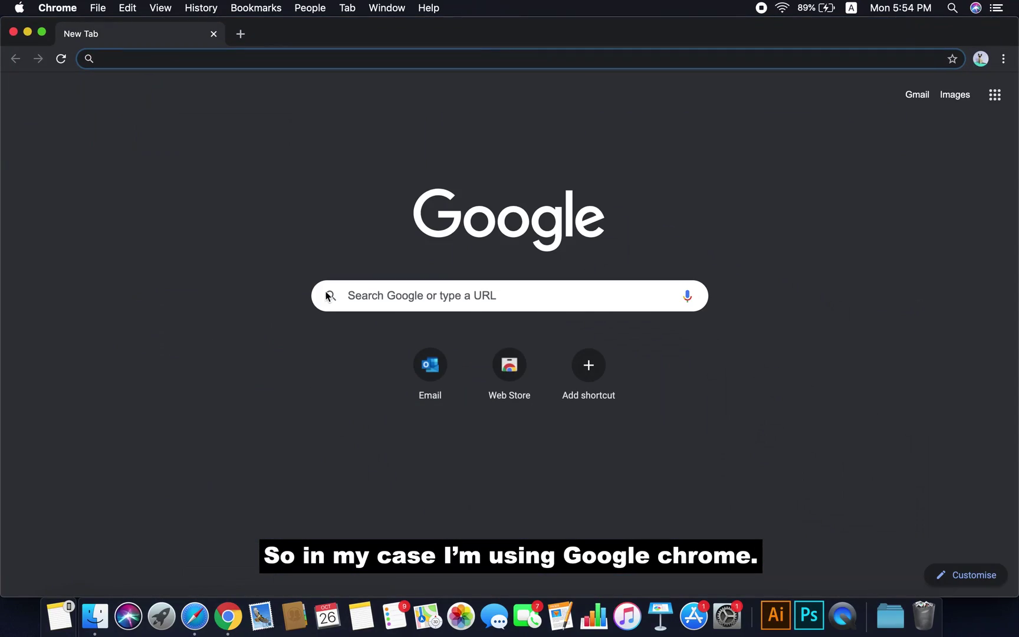
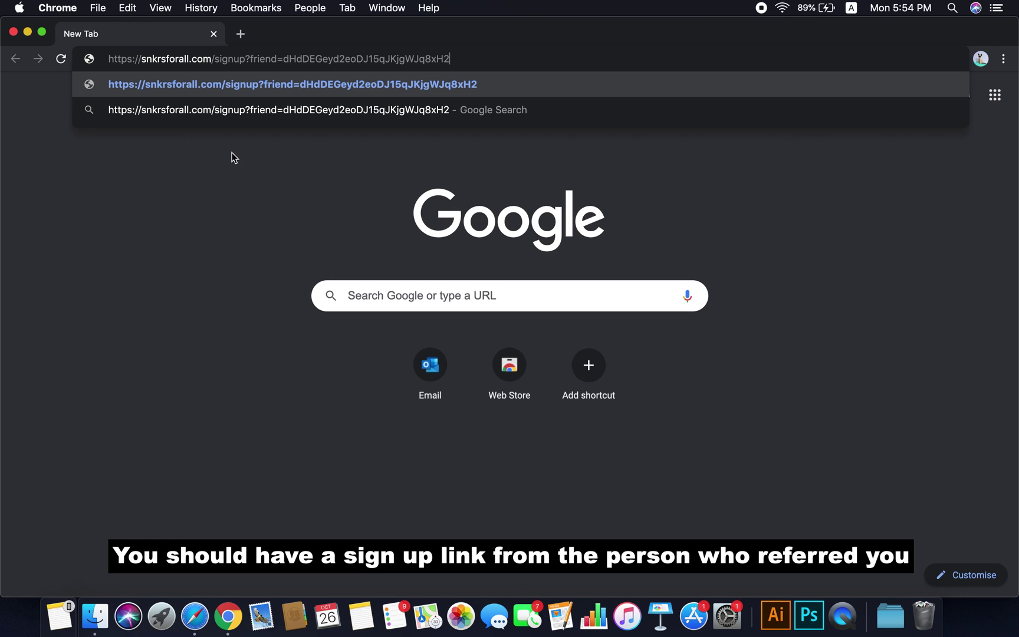
key("Return")
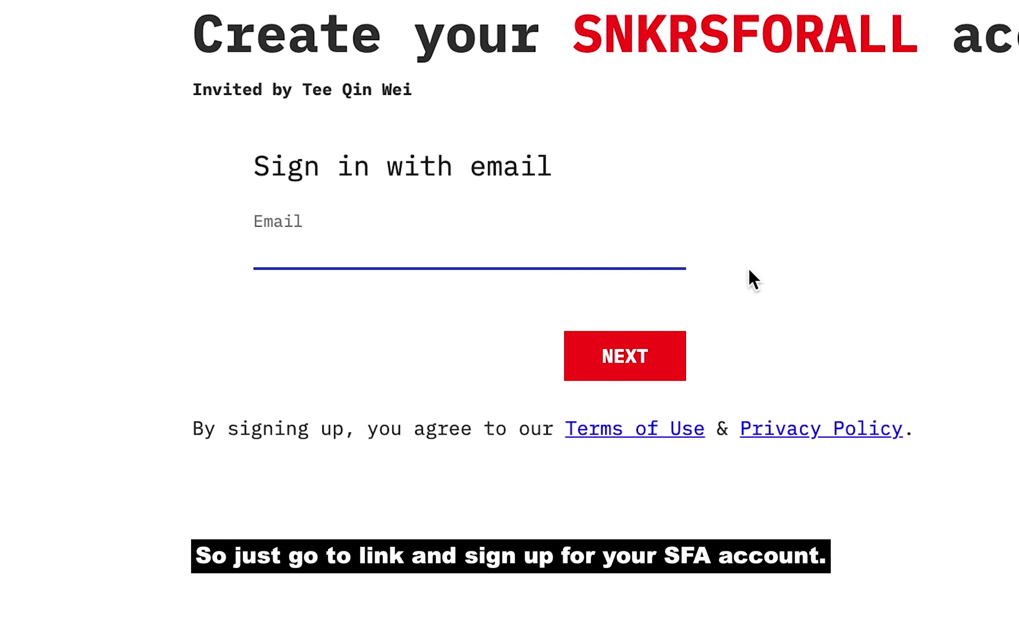
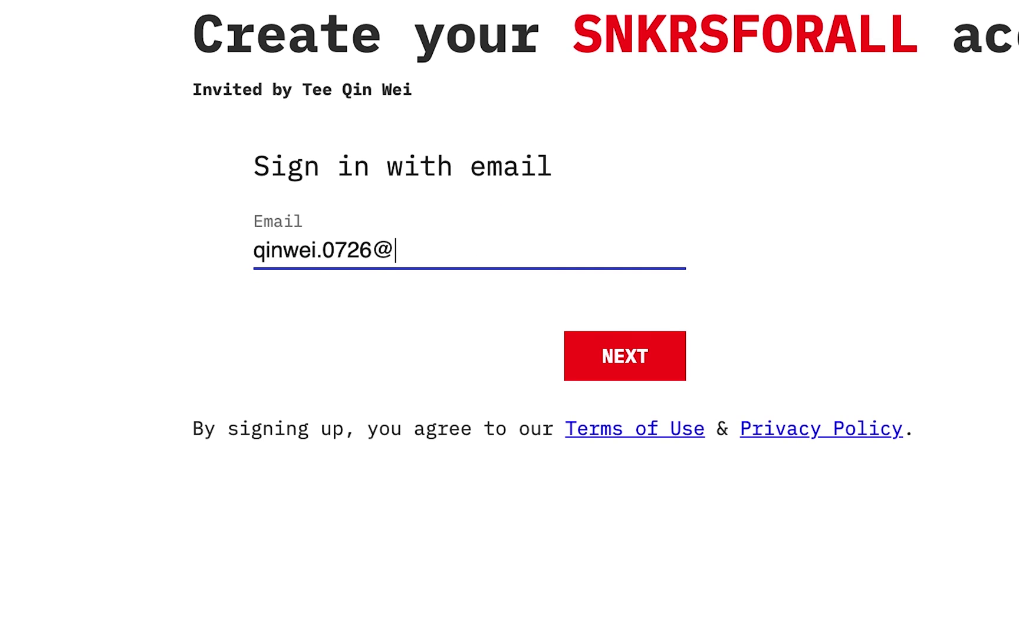
Sign up with the account email address, full name and a password
left_click(654, 375)
left_click(542, 473)
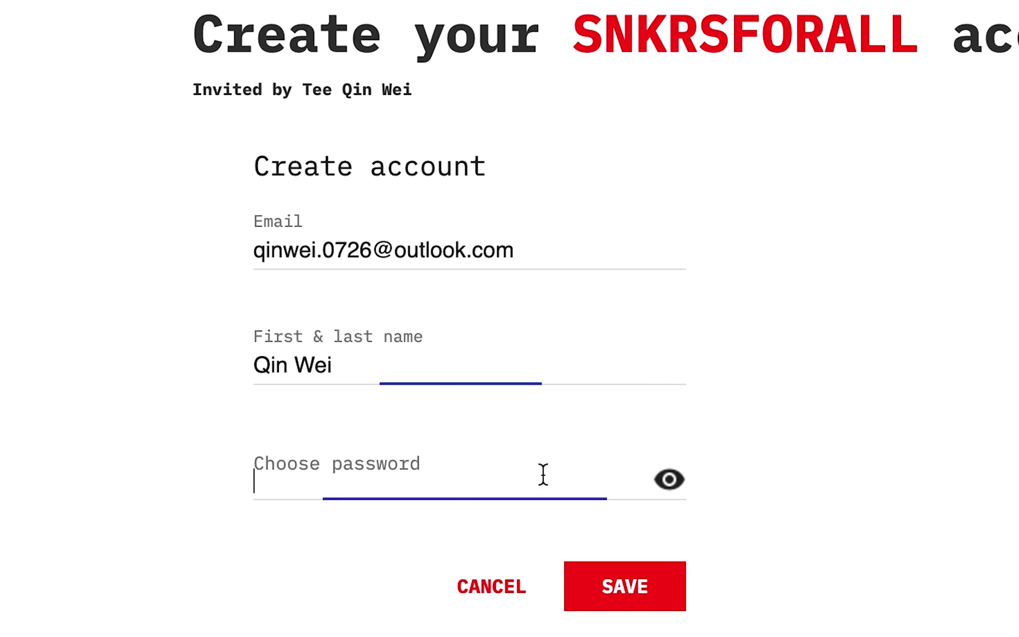
left_click(657, 607)
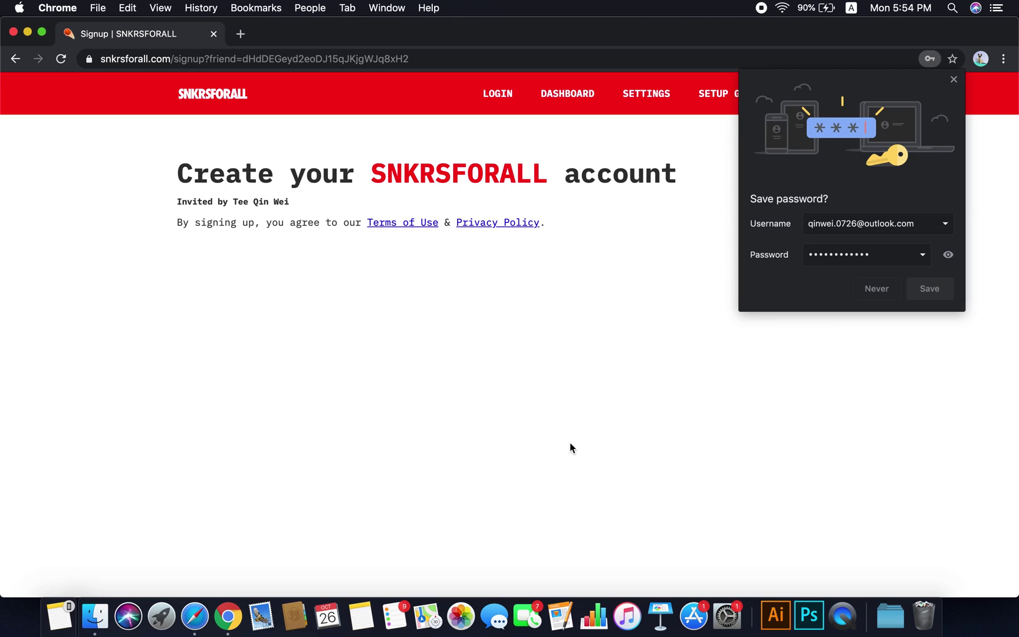
Let the browser save the new login, then load outlook.com in a new tab
left_click(929, 289)
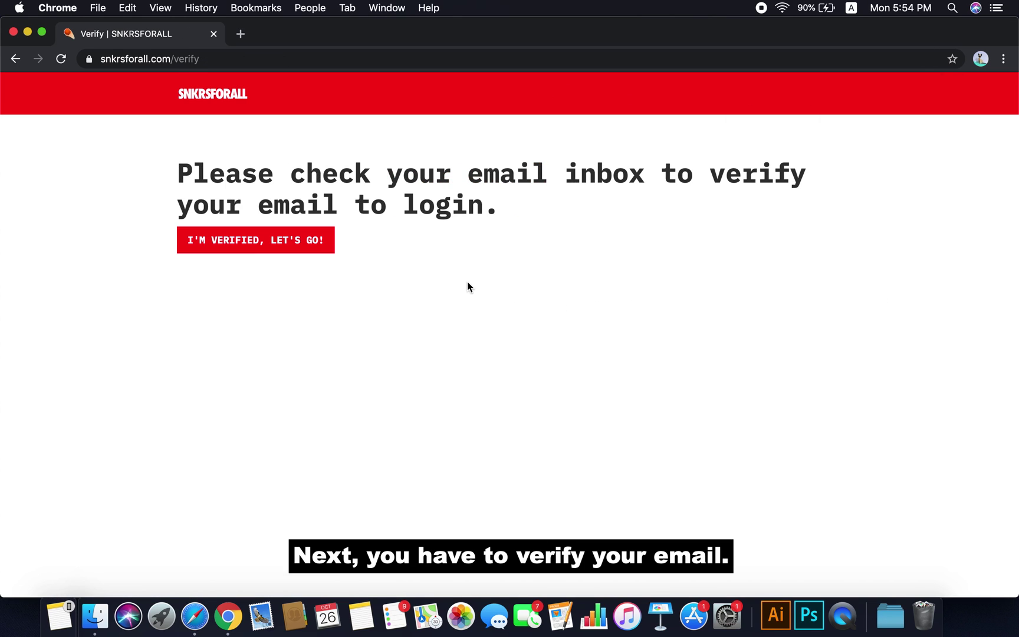
left_click(242, 34)
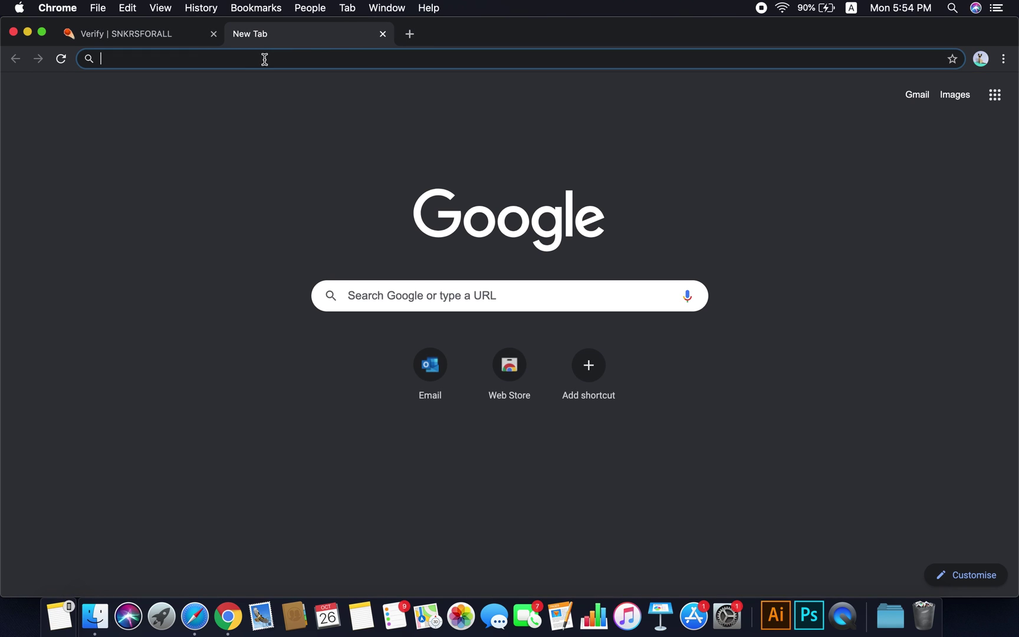
type("outlook.co")
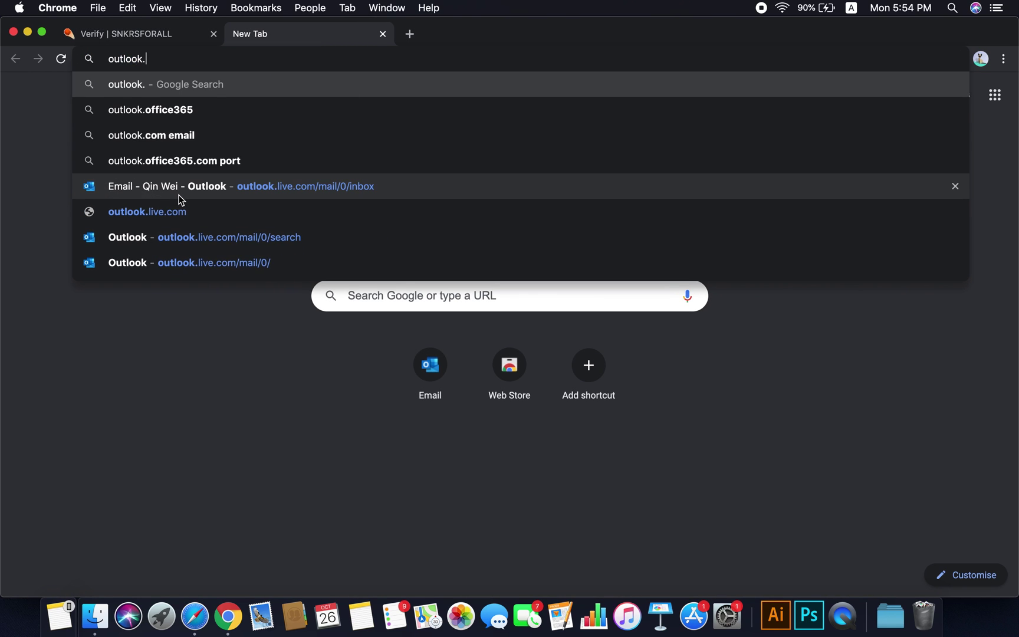
type("m")
key("Return")
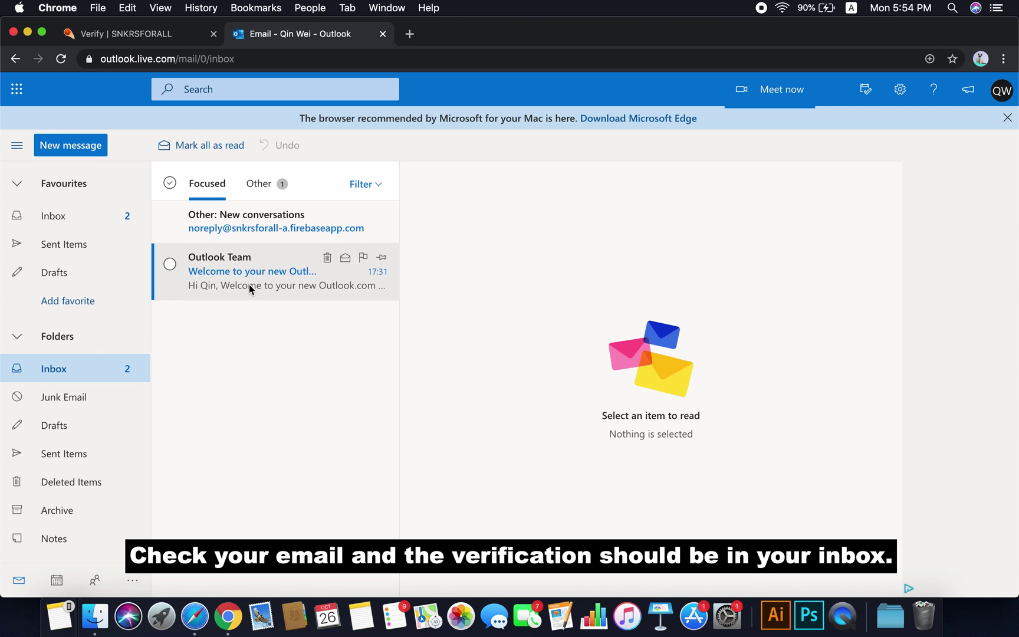
Follow the link in the SNKRSFORALL email under Other, then close both extra tabs
left_click(290, 217)
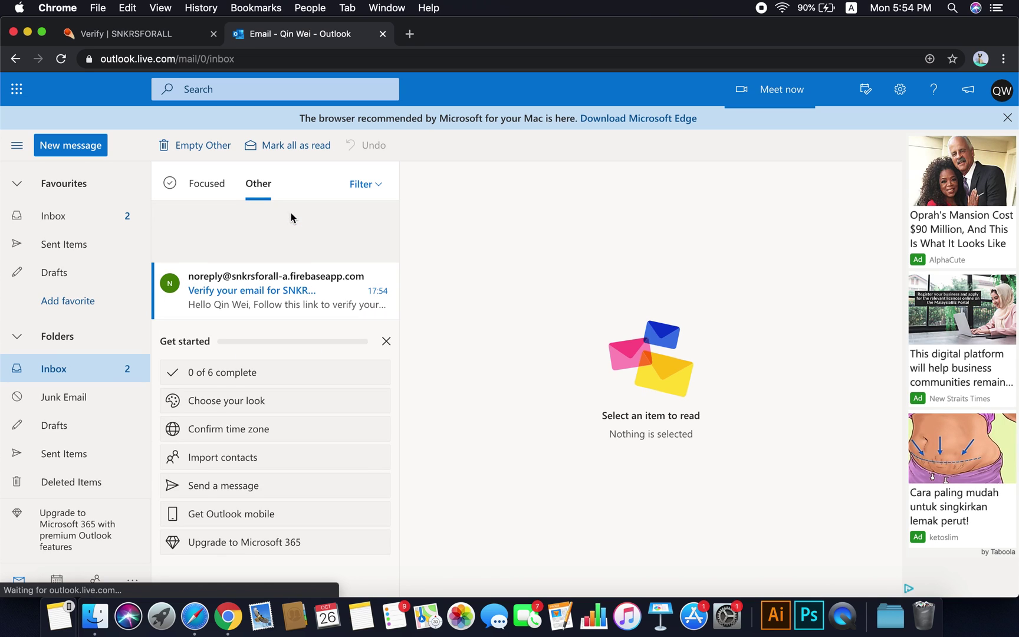
left_click(313, 292)
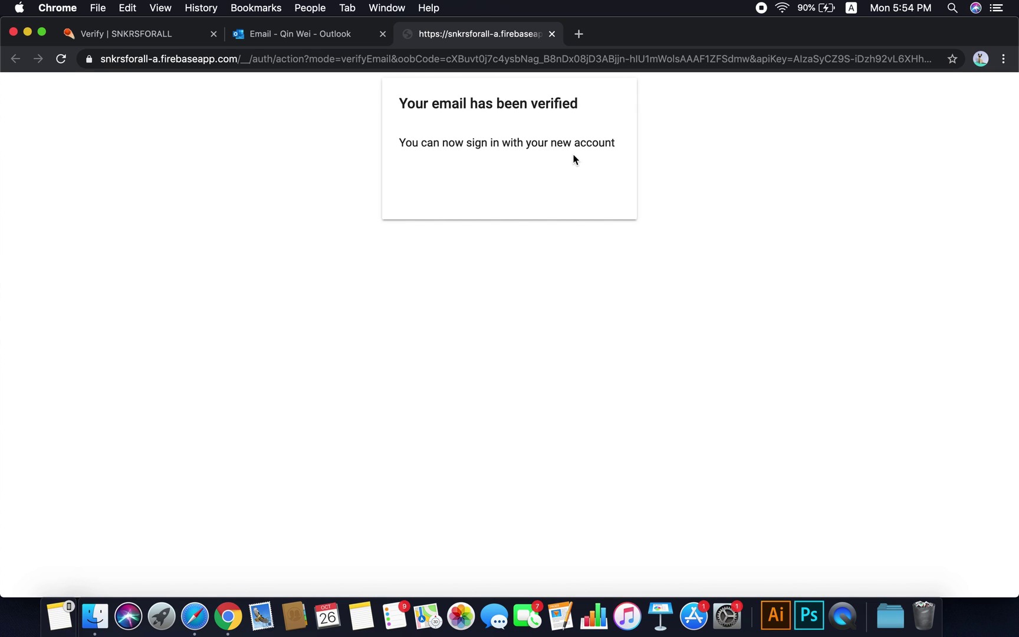
left_click(552, 34)
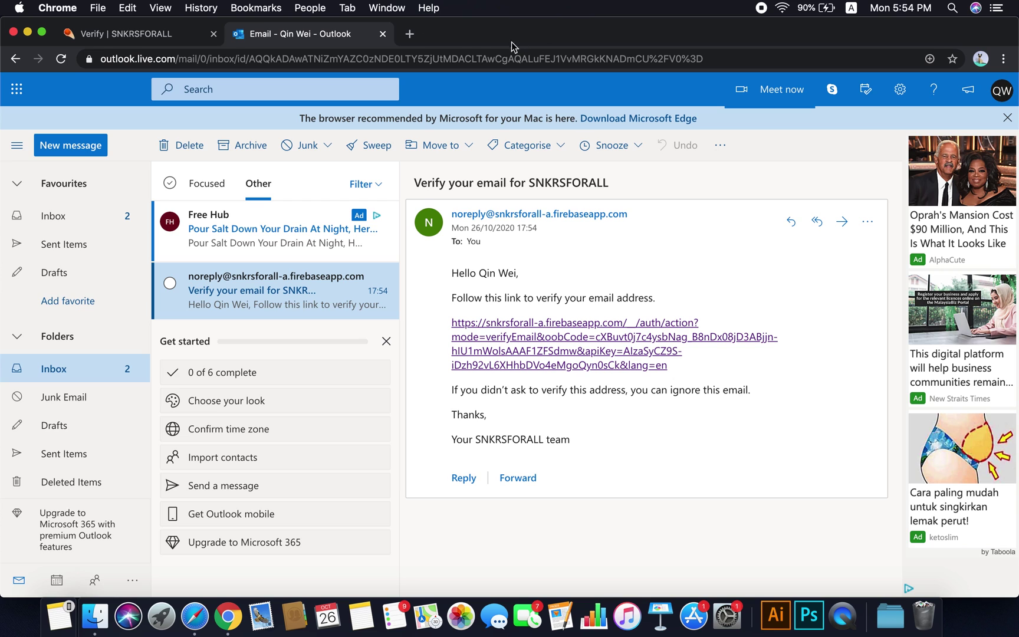
left_click(384, 34)
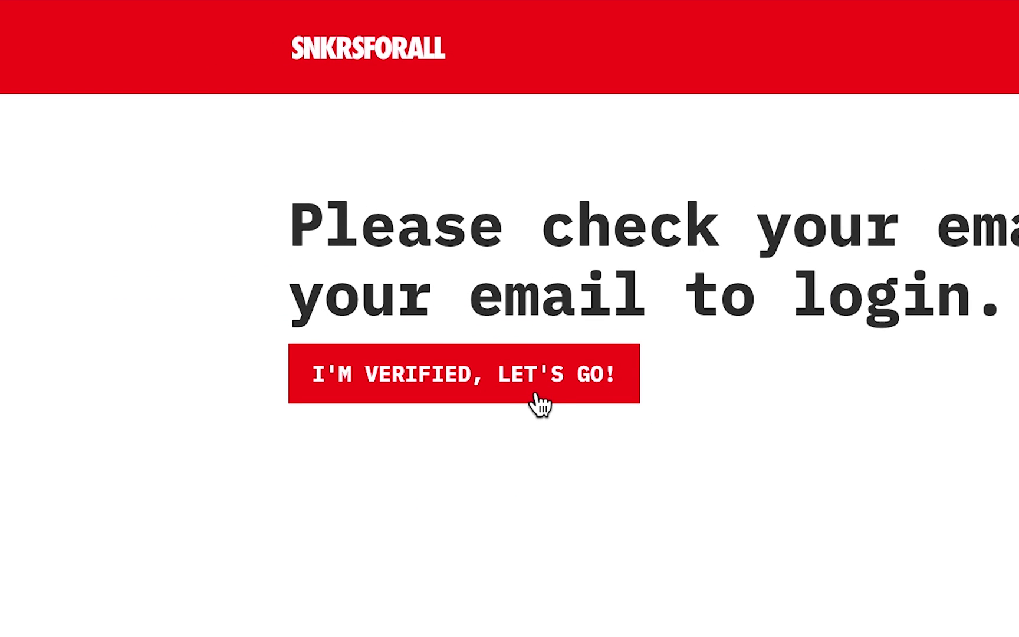
Confirm the email is verified and choose Malaysia as the account country
left_click(535, 394)
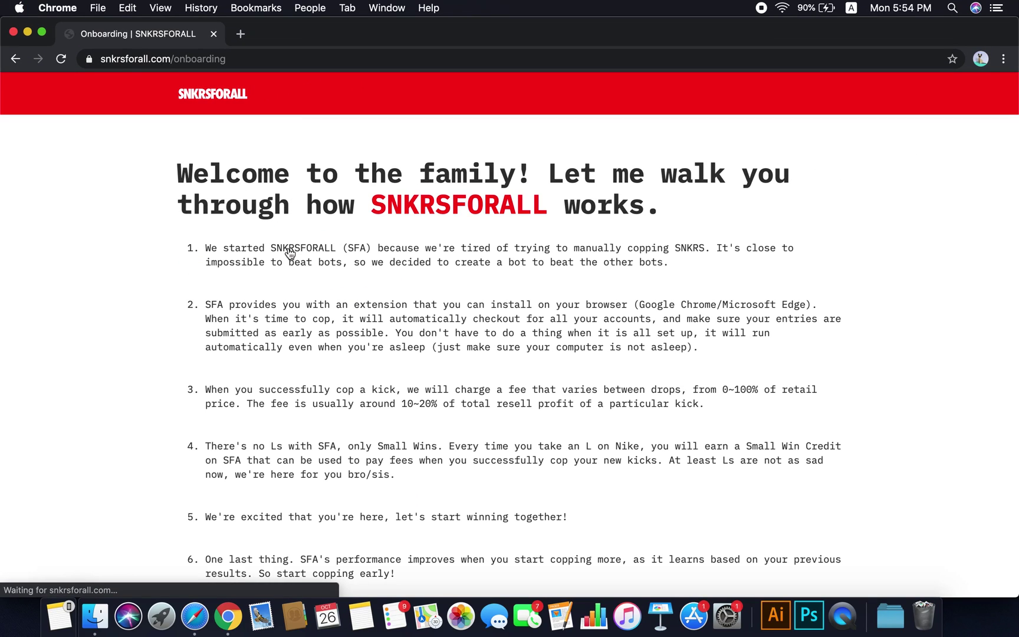
scroll(527, 326, "down", 5)
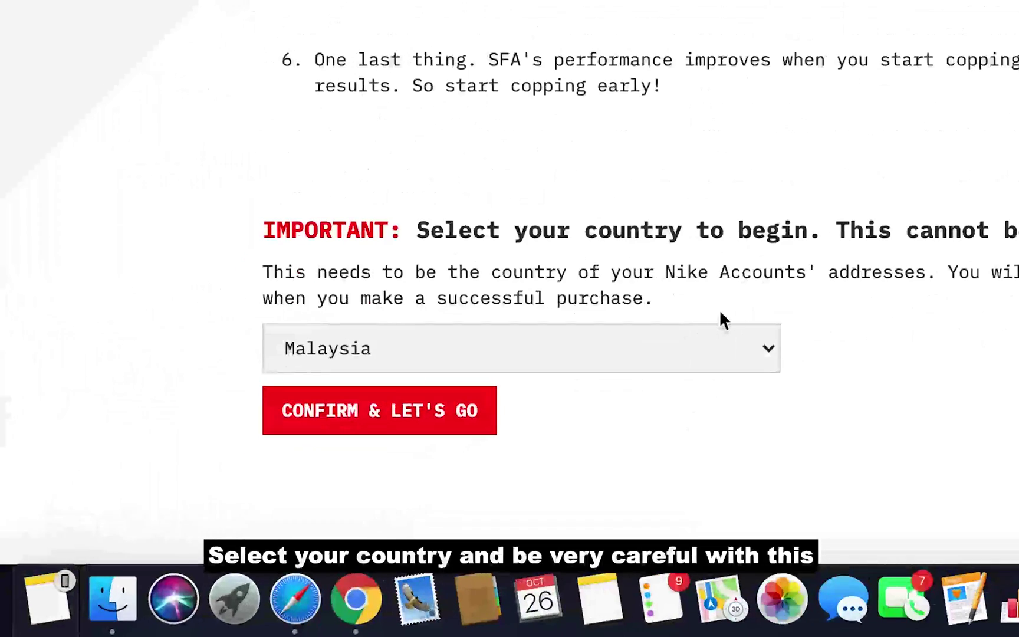
left_click(407, 470)
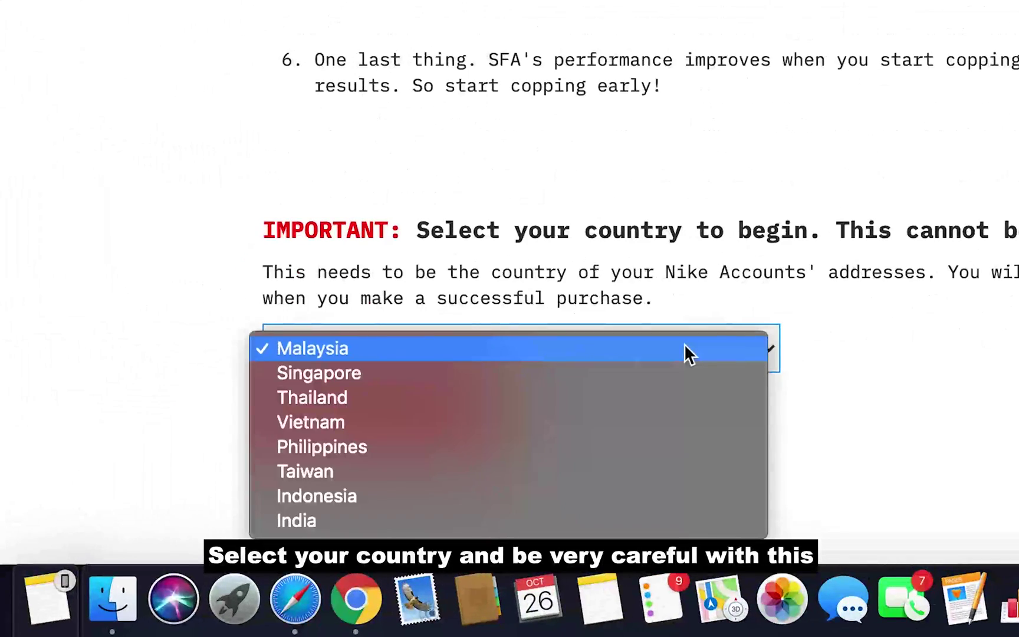
left_click(358, 347)
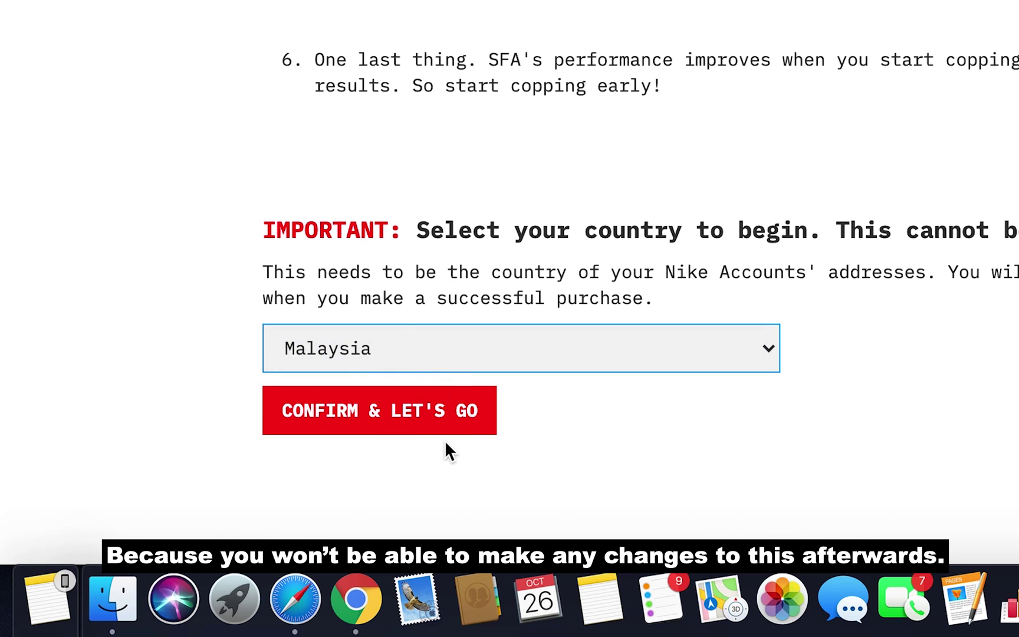
left_click(433, 425)
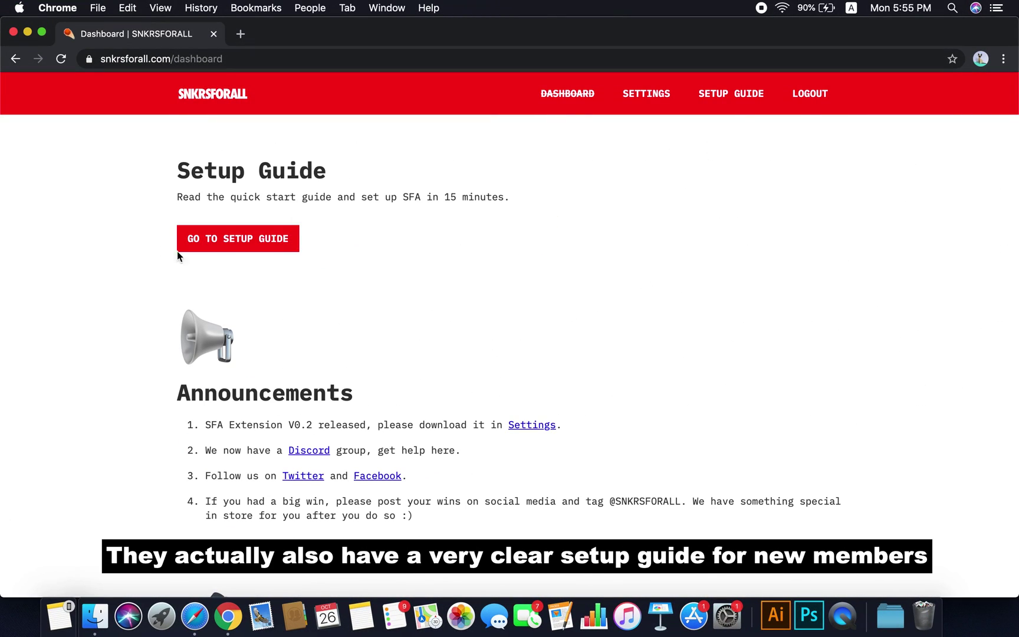
left_click(276, 252)
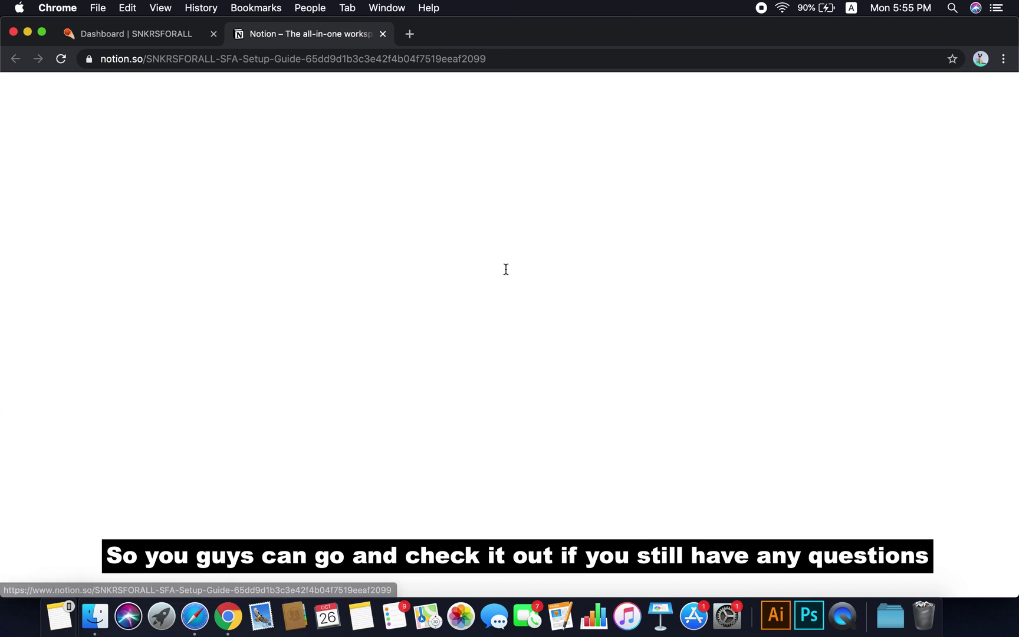
scroll(801, 378, "down", 7)
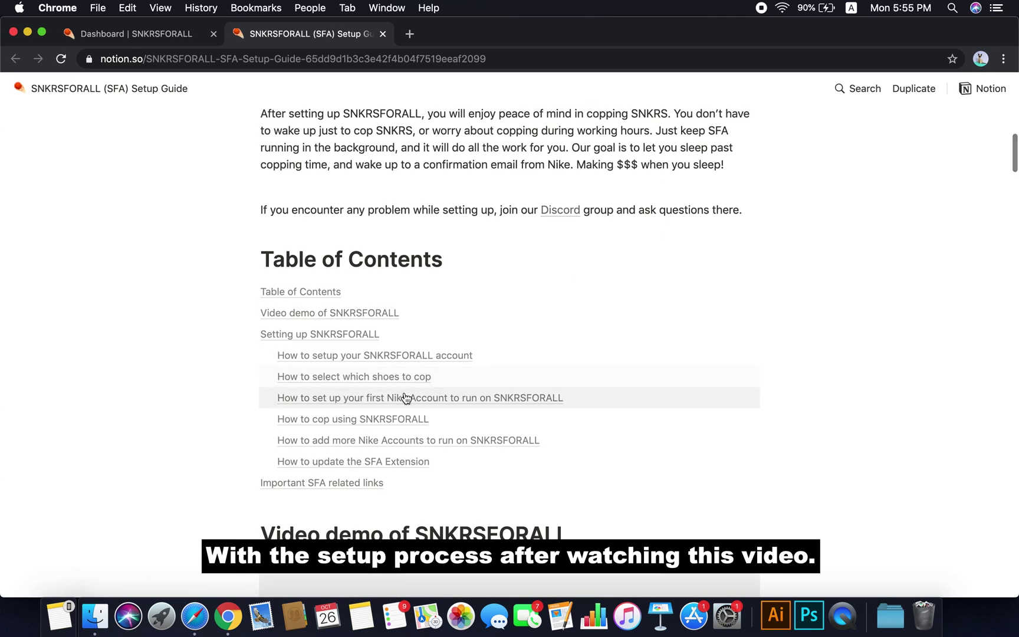
left_click(364, 423)
scroll(408, 225, "down", 4)
scroll(408, 225, "up", 10)
left_click(382, 33)
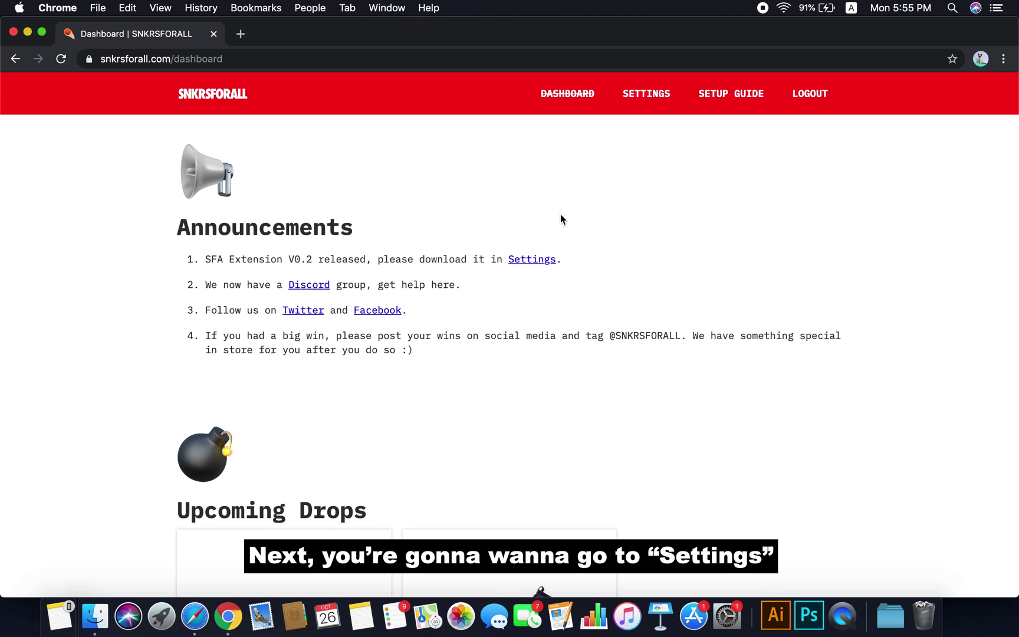
Save a payment card with its card number, expiry and CVC in Settings
left_click(644, 103)
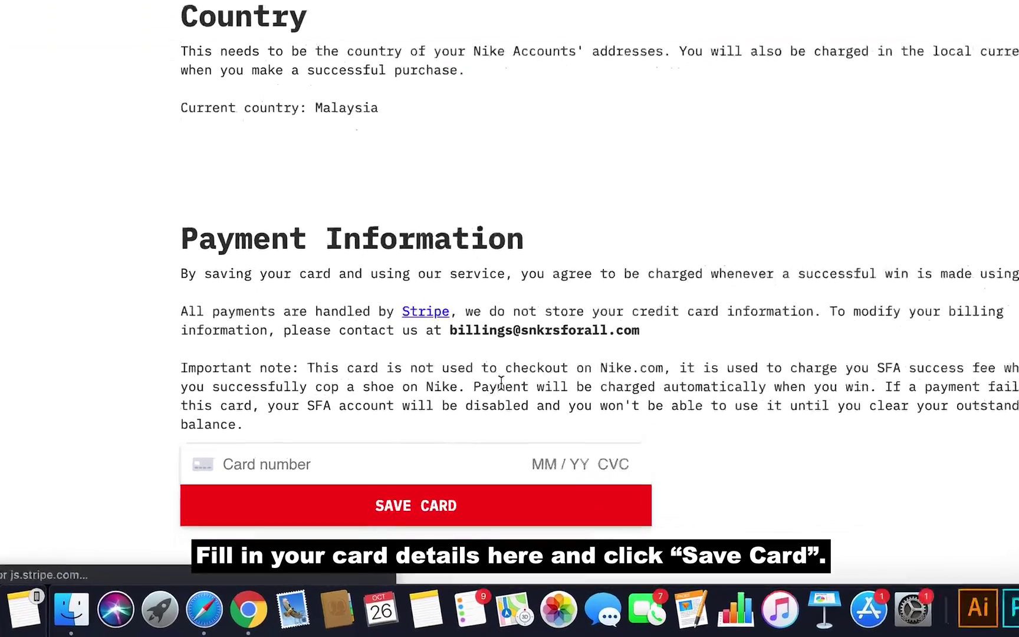
left_click(346, 503)
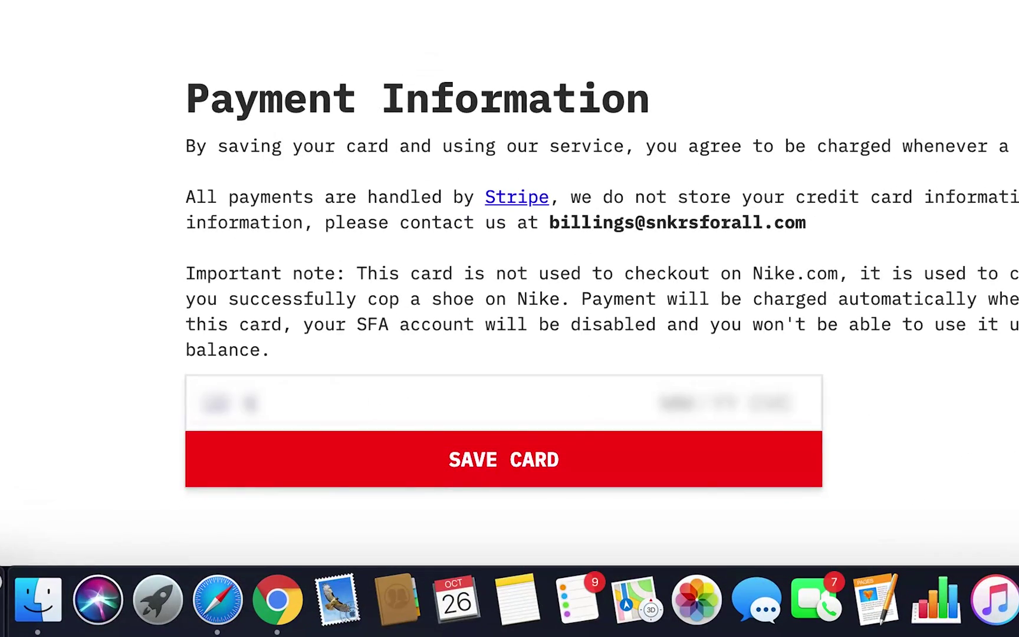
type("555555555555444412")
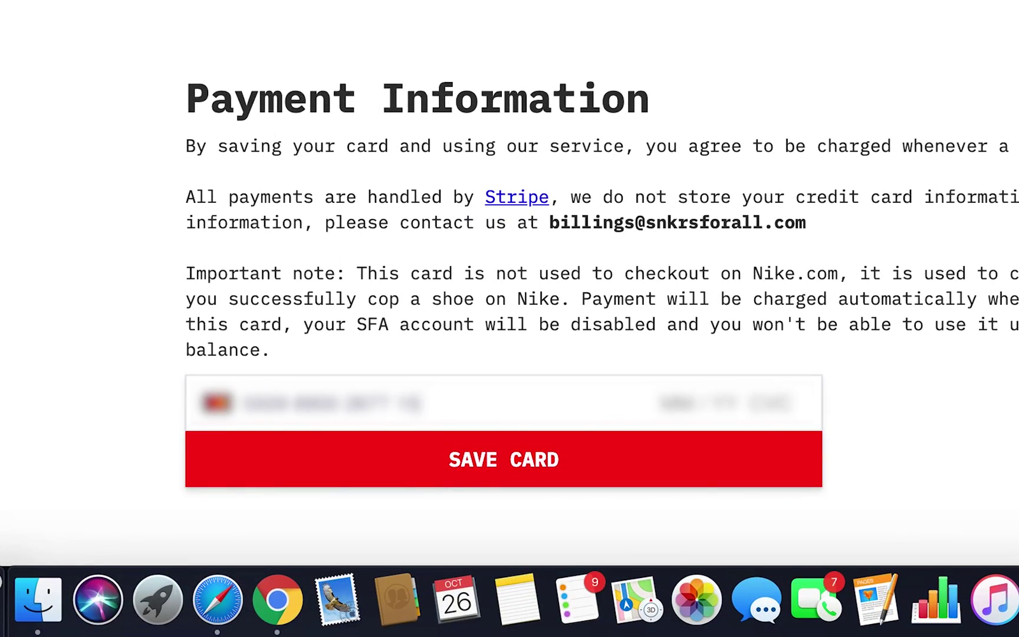
type("20123")
left_click(607, 478)
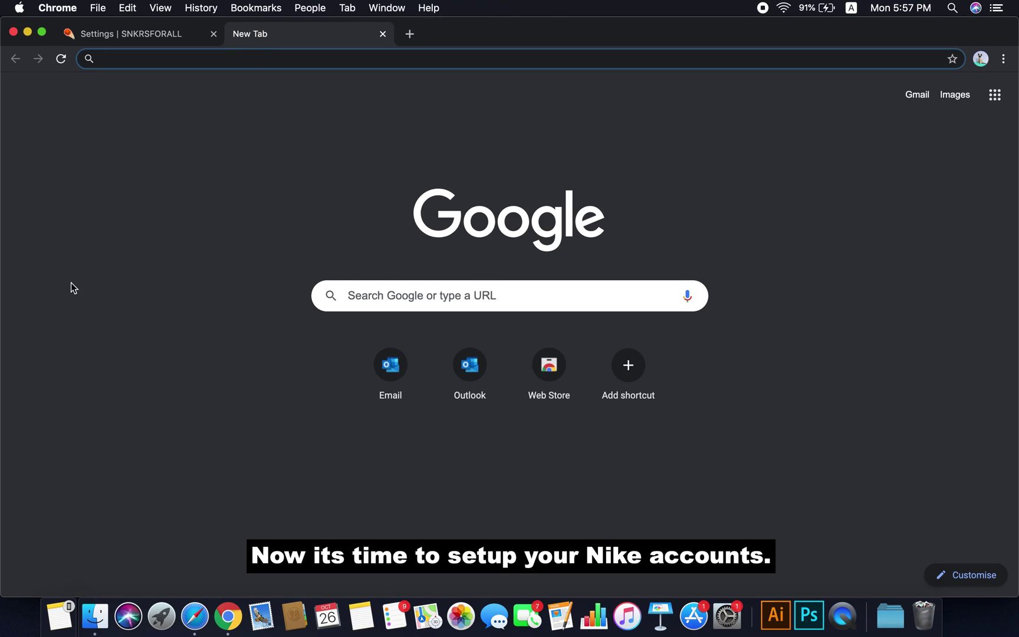
Go to nike.com and bring up the Become a Nike Member registration form
type("nike.com")
key("Return")
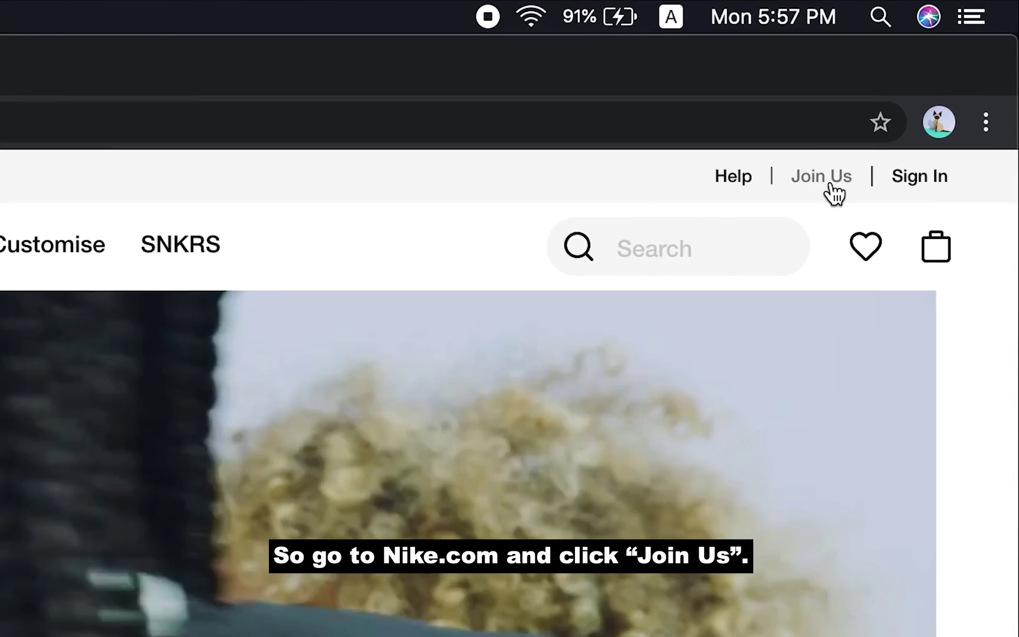
left_click(835, 194)
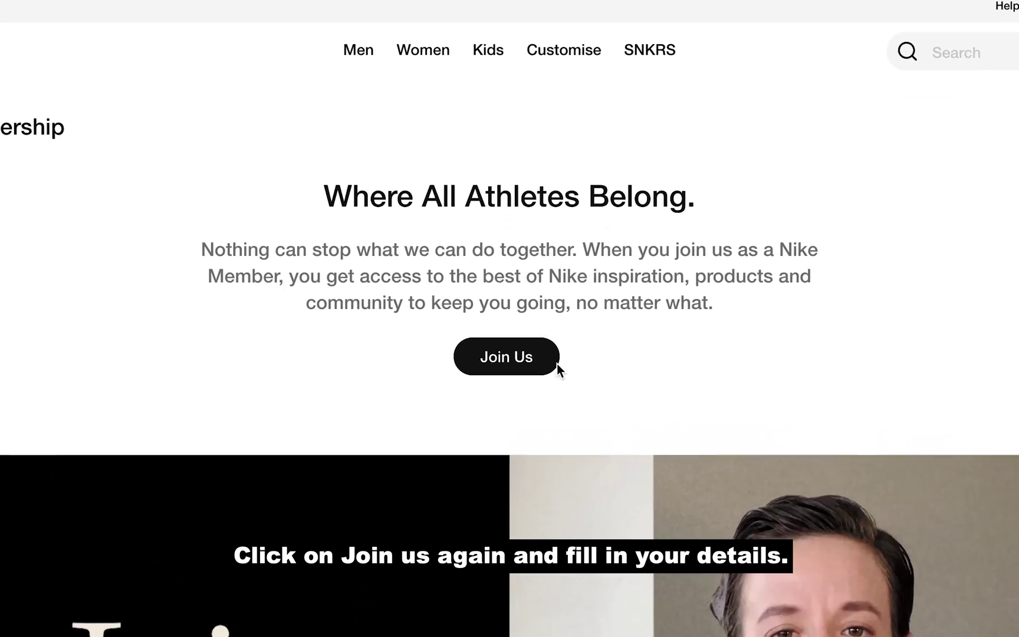
left_click(509, 367)
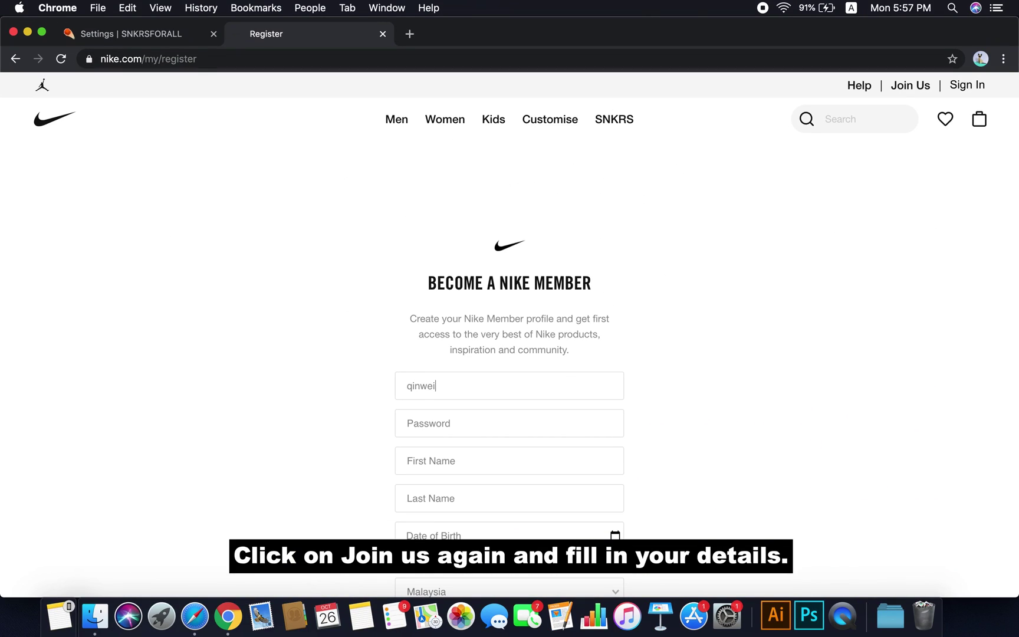
Enter email, password, name and birth date, choose Male, opt into emails, and submit
type("om")
key("Tab")
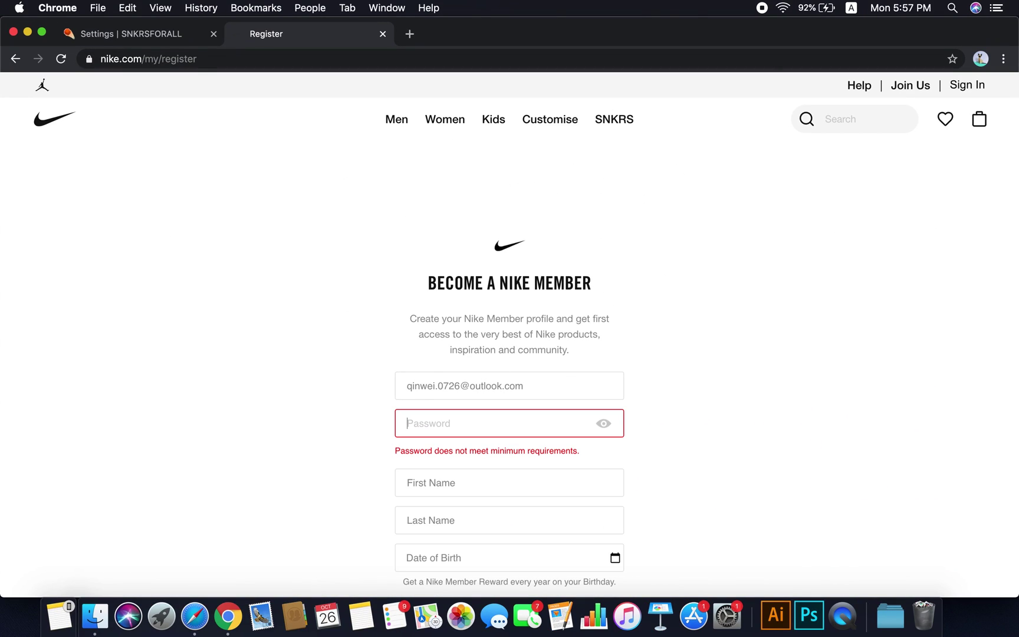
type("••••••••••••")
key("Tab")
key("Tab")
scroll(426, 396, "down", 3)
type("07")
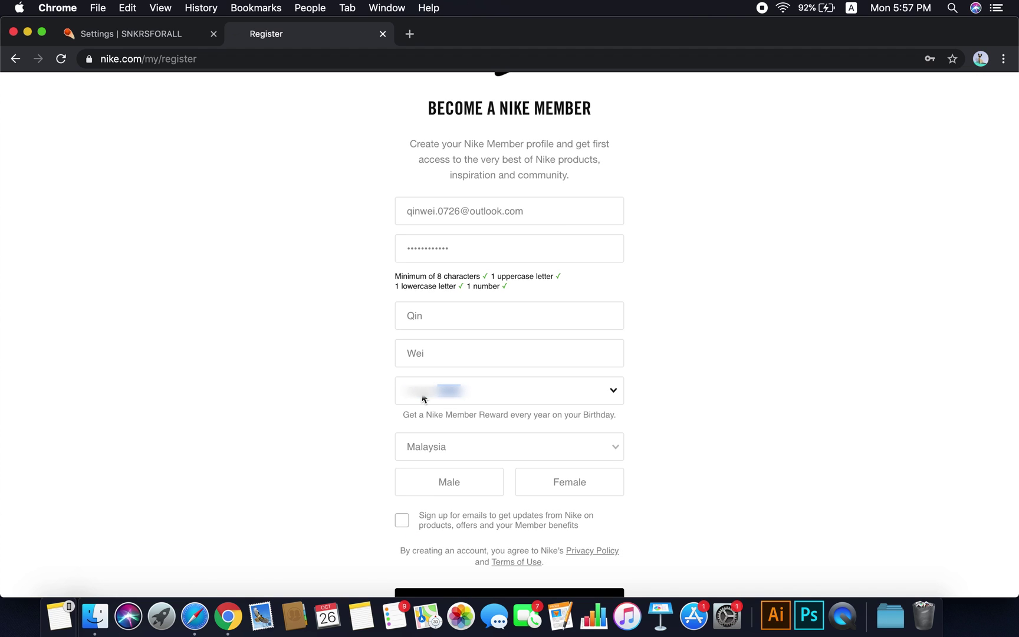
left_click(454, 490)
left_click(402, 520)
scroll(401, 521, "down", 3)
left_click(494, 474)
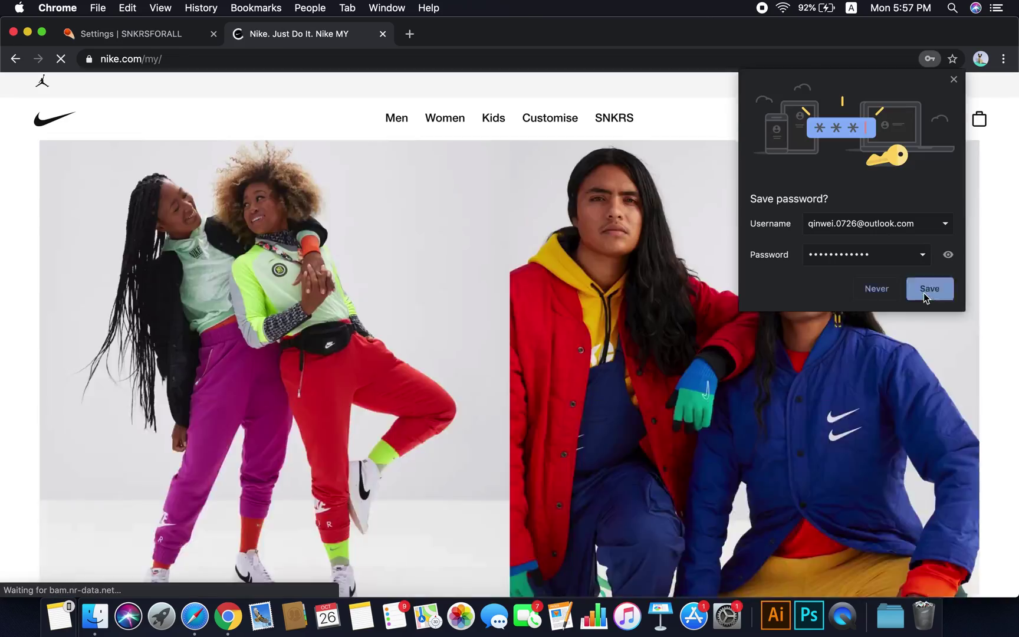
Save the Nike password in the browser and go to Account Settings
left_click(924, 290)
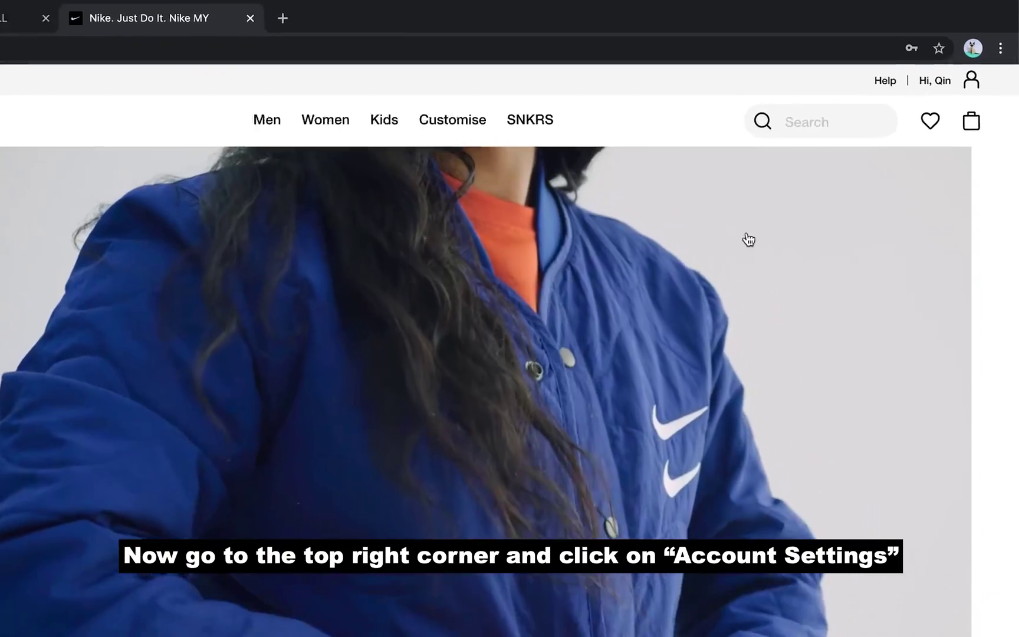
mouse_move(920, 88)
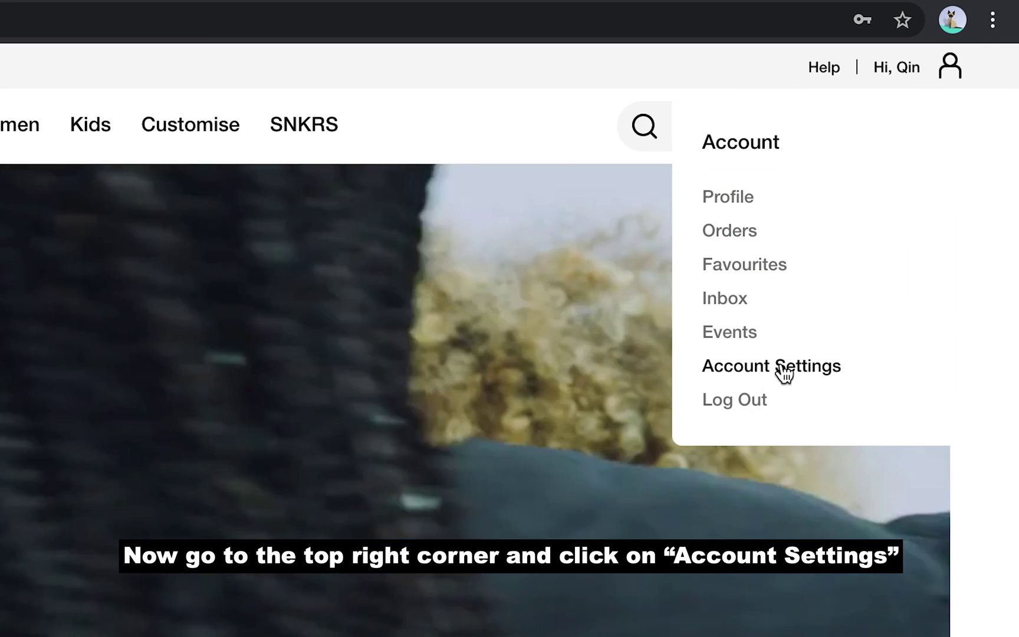
left_click(784, 371)
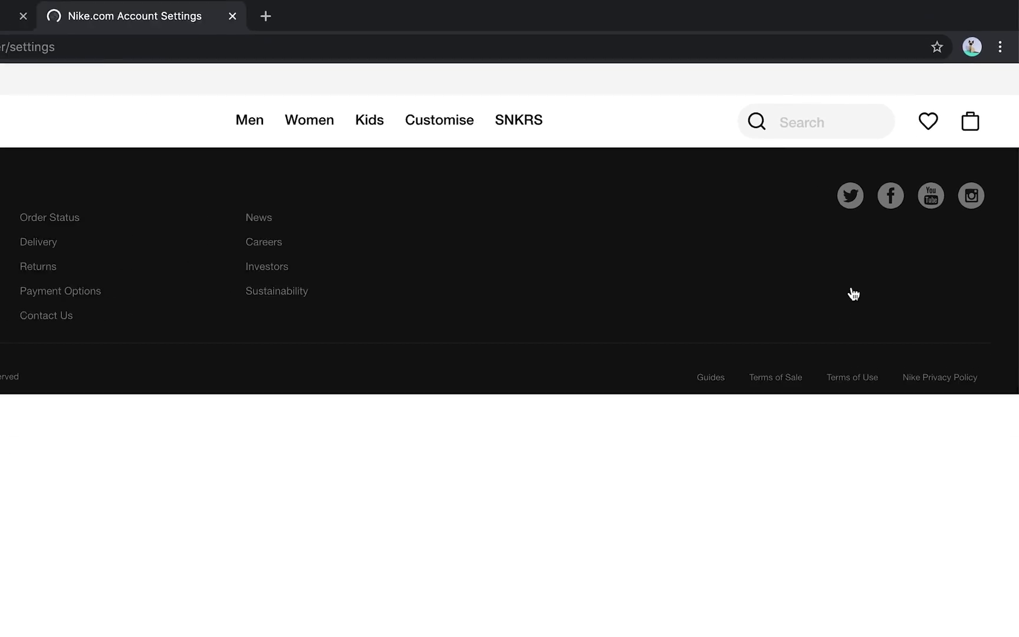
scroll(512, 383, "down", 5)
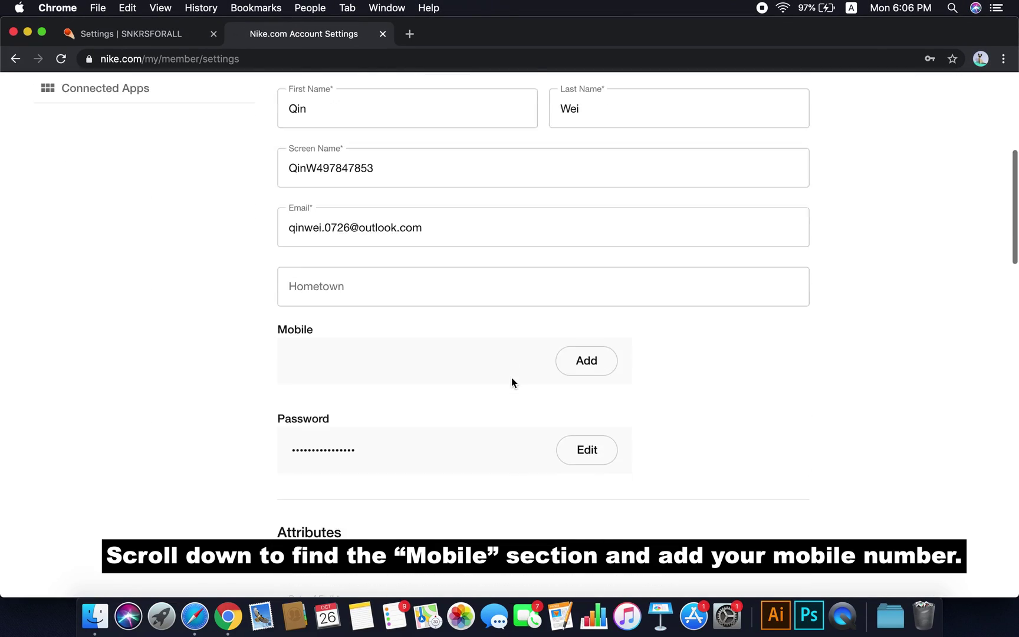
Add a +60 mobile number and verify it with the SMS code
left_click(585, 353)
type("12")
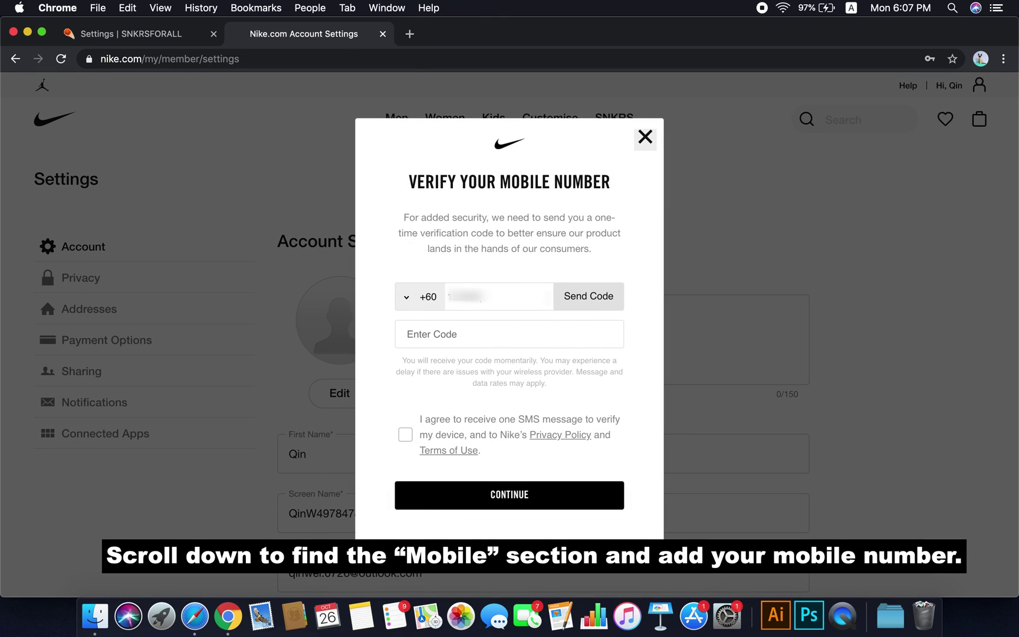
left_click(588, 303)
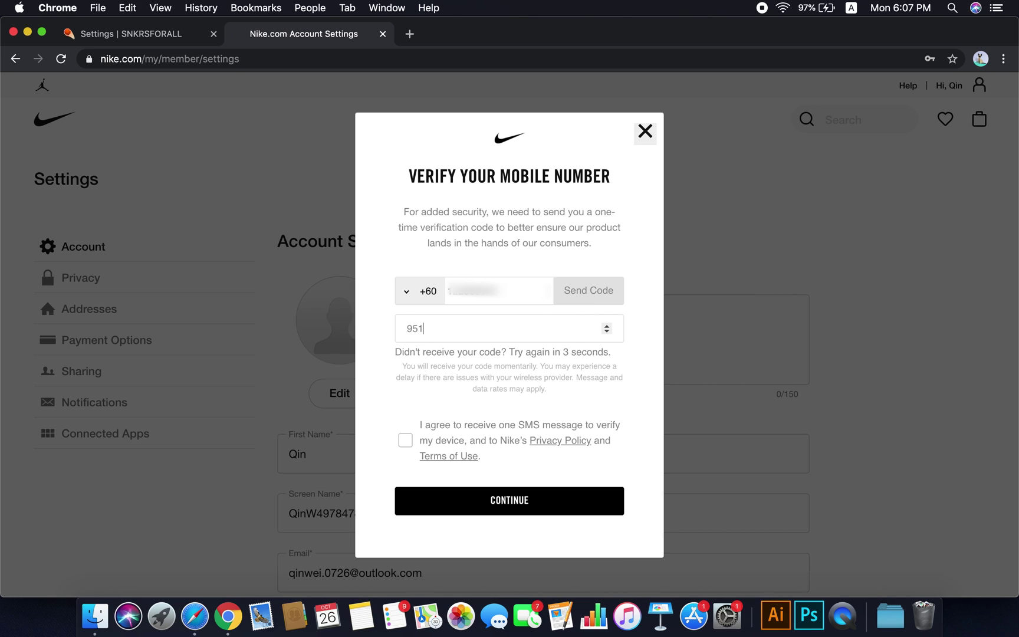
left_click(482, 425)
left_click(518, 507)
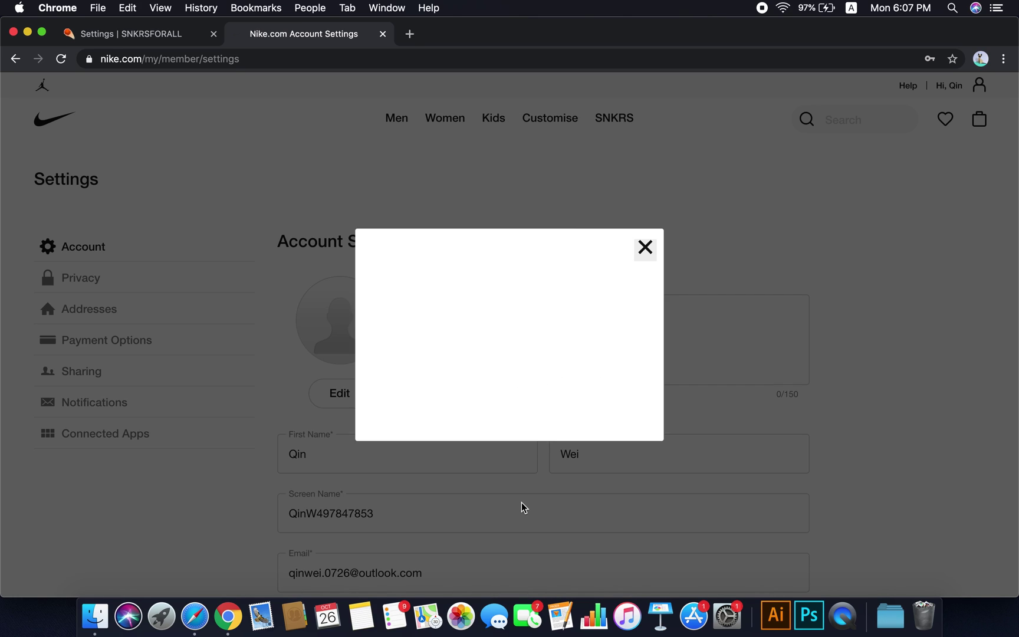
left_click(645, 247)
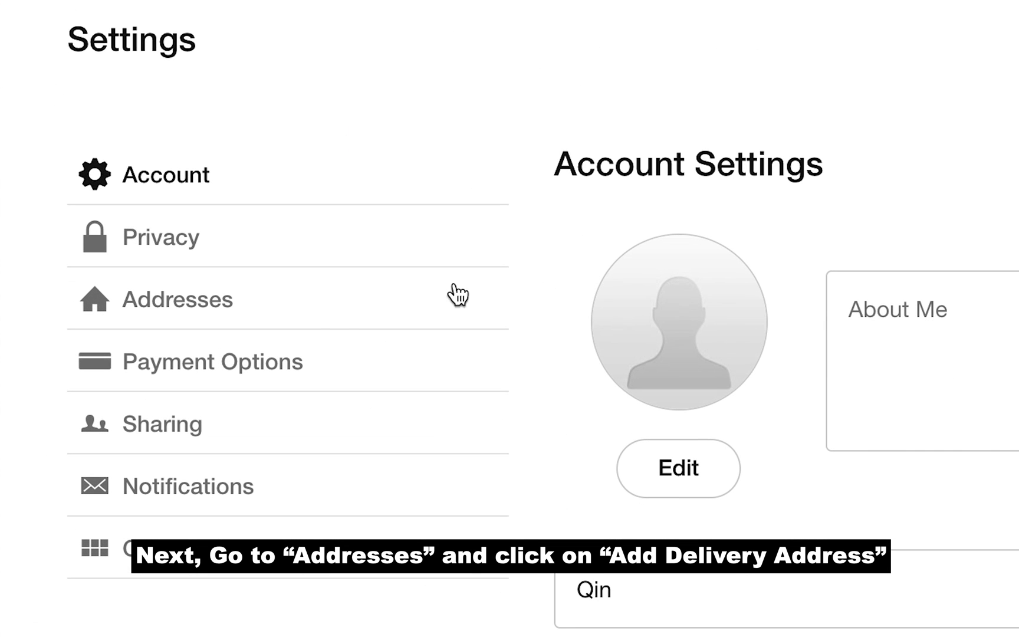
Discard unsaved changes and start a new default delivery address under Addresses
left_click(254, 313)
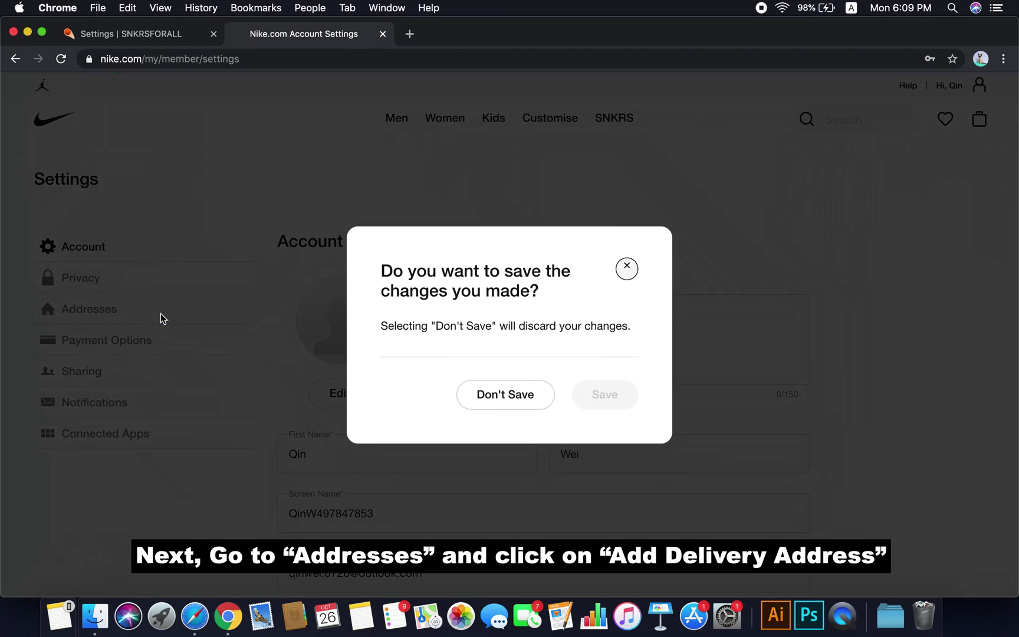
left_click(510, 408)
left_click(546, 319)
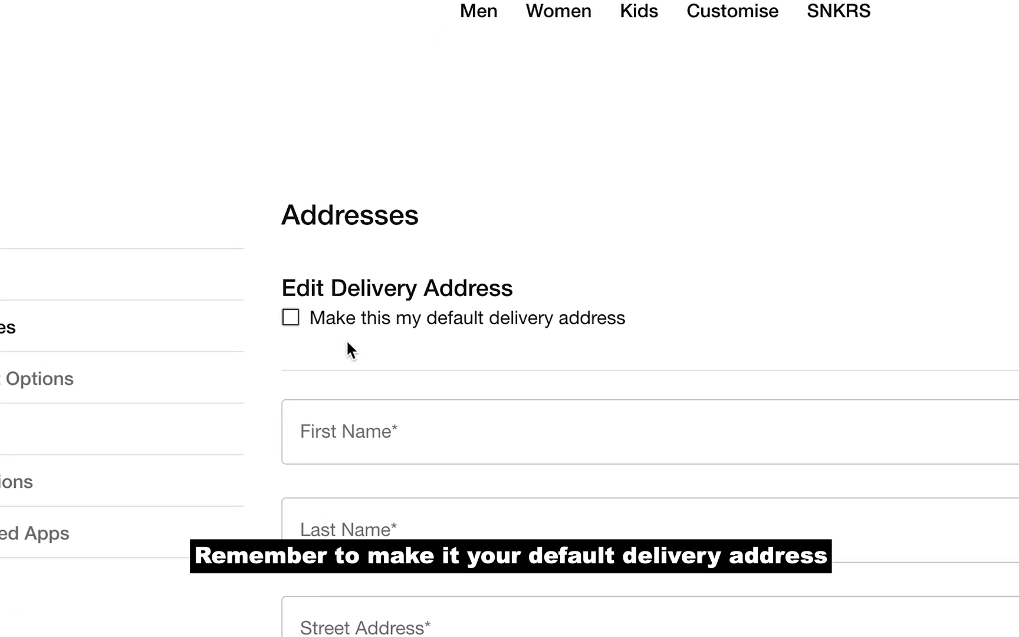
left_click(295, 324)
Fill in the name, street, postcode, state Selangor and phone number
left_click(505, 448)
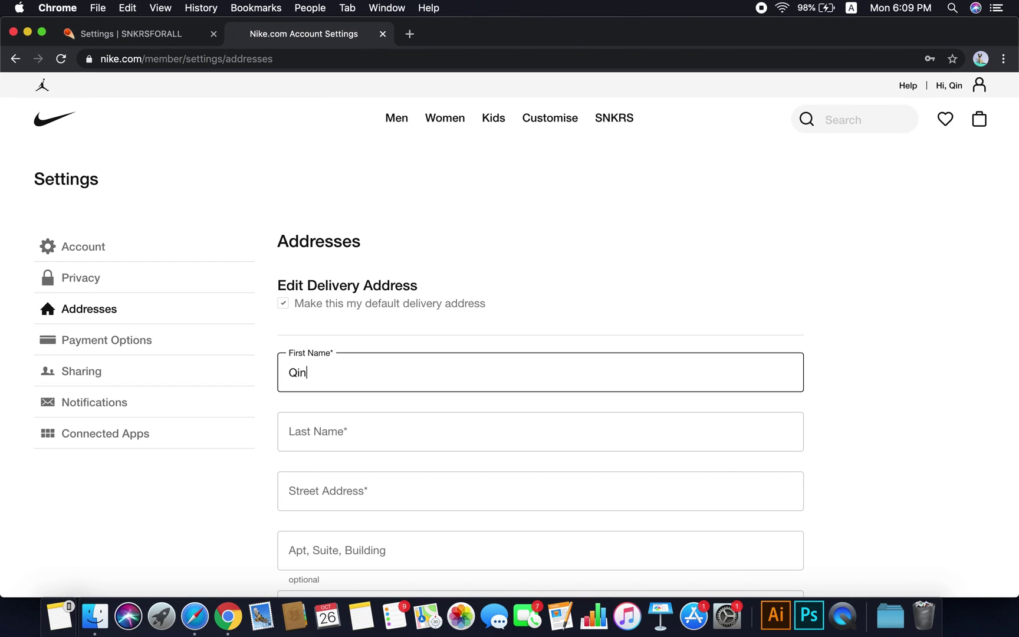
key("Tab")
type("W")
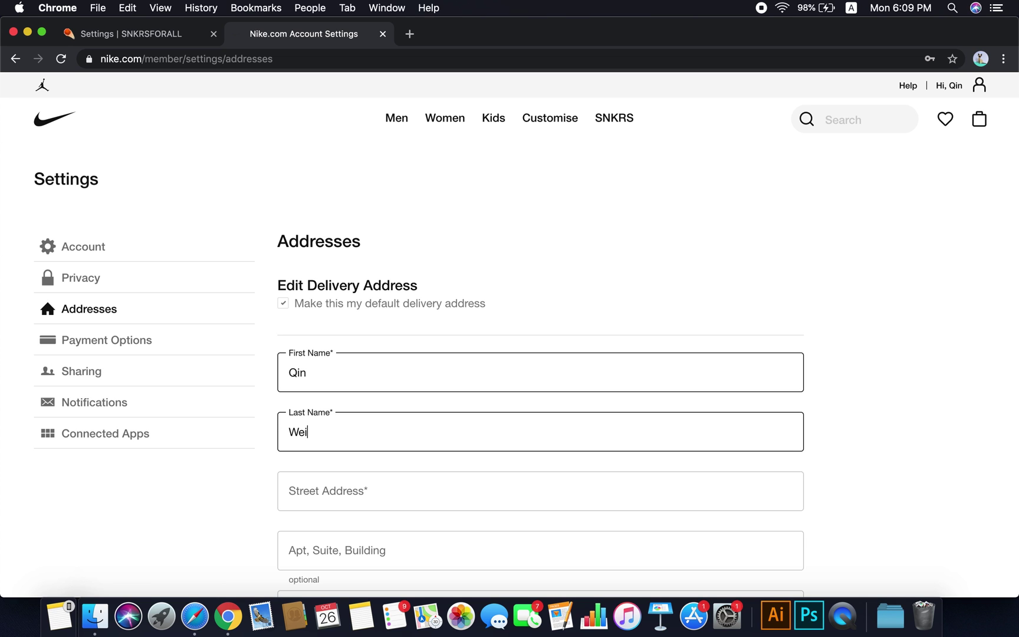
key("Tab")
scroll(479, 278, "down", 5)
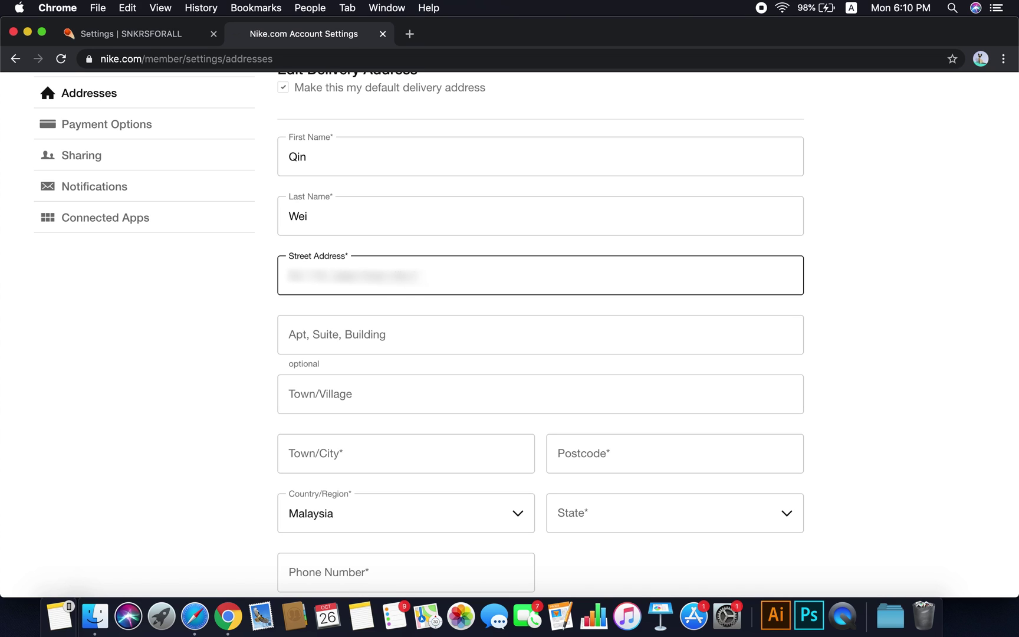
key("Tab")
key("Tab")
key("Tab")
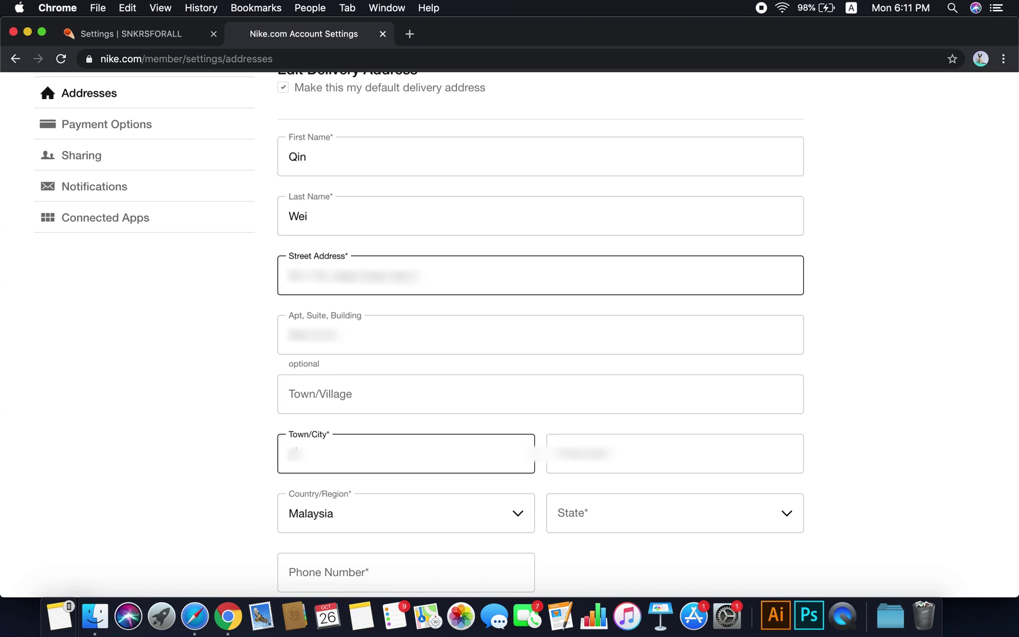
left_click(613, 457)
left_click(653, 518)
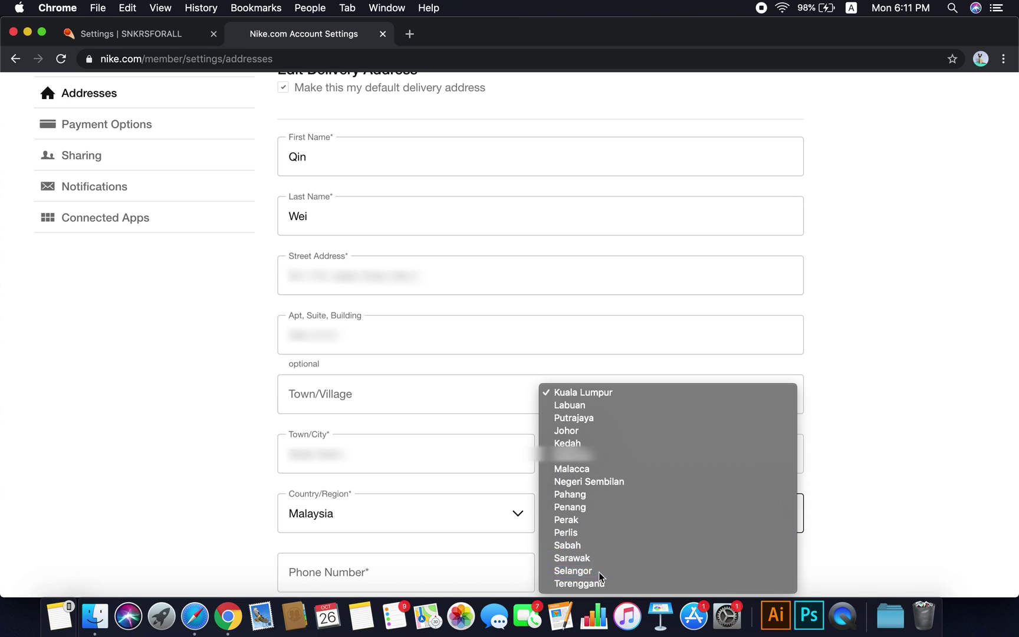
left_click(584, 572)
left_click(462, 575)
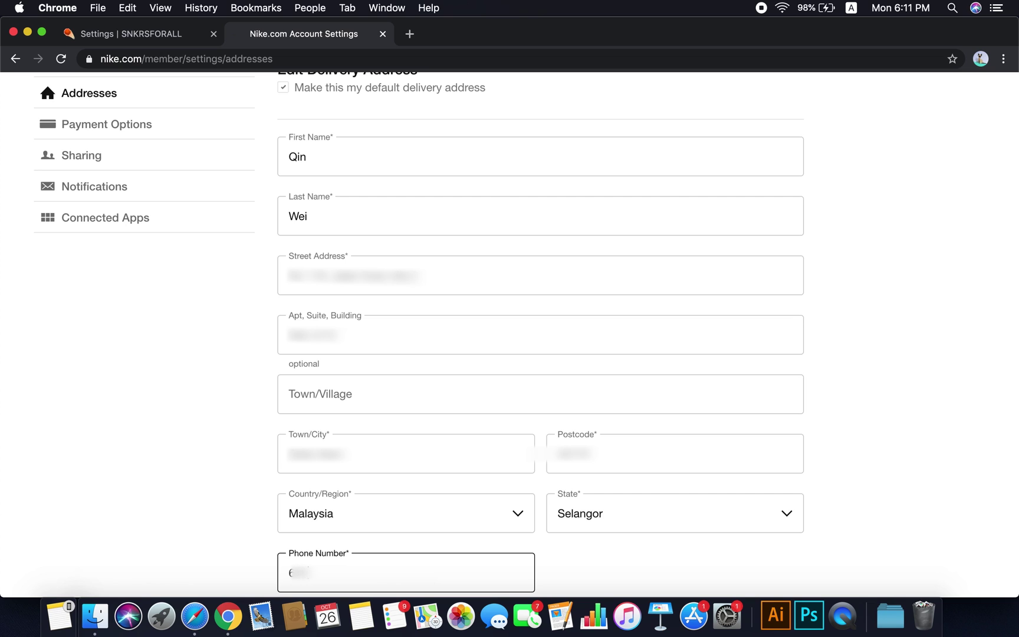
type("12")
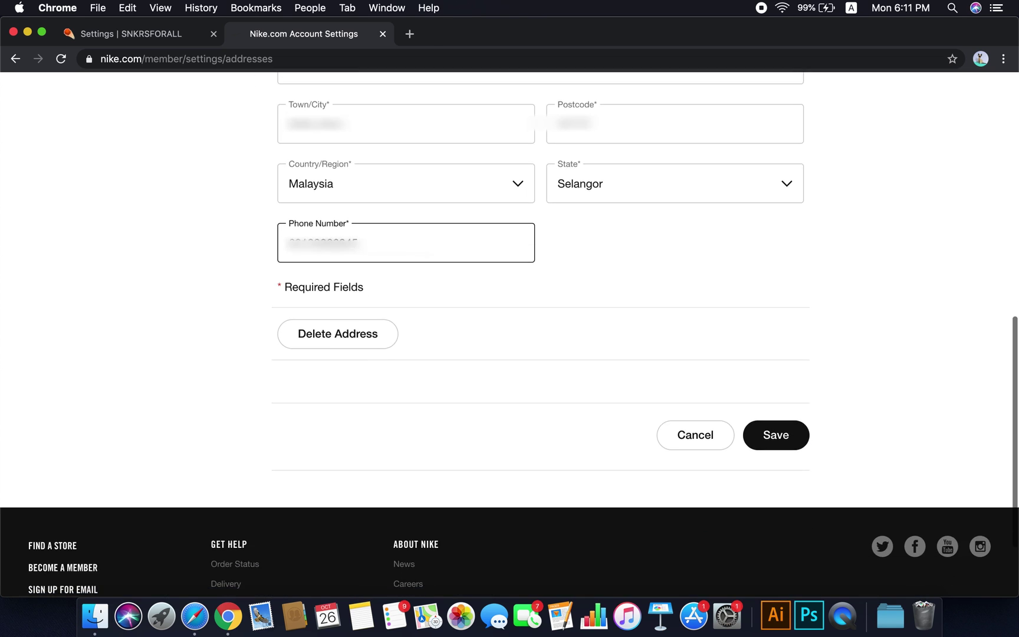
scroll(507, 538, "down", 3)
Save the Nike delivery address and scroll SNKRSFORALL to the Nike Profiles section
left_click(776, 331)
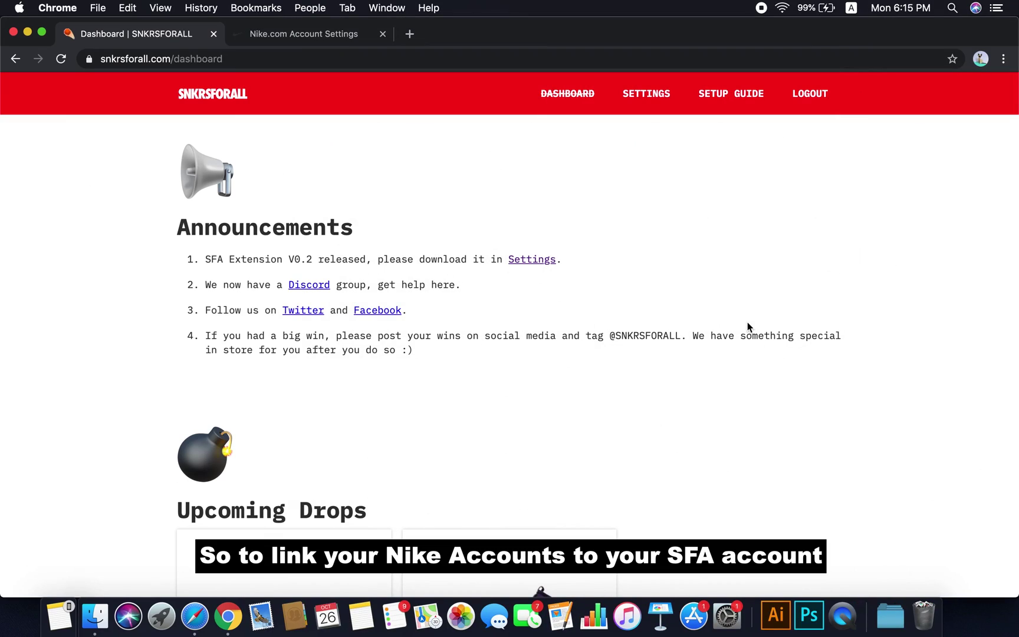
scroll(748, 326, "down", 7)
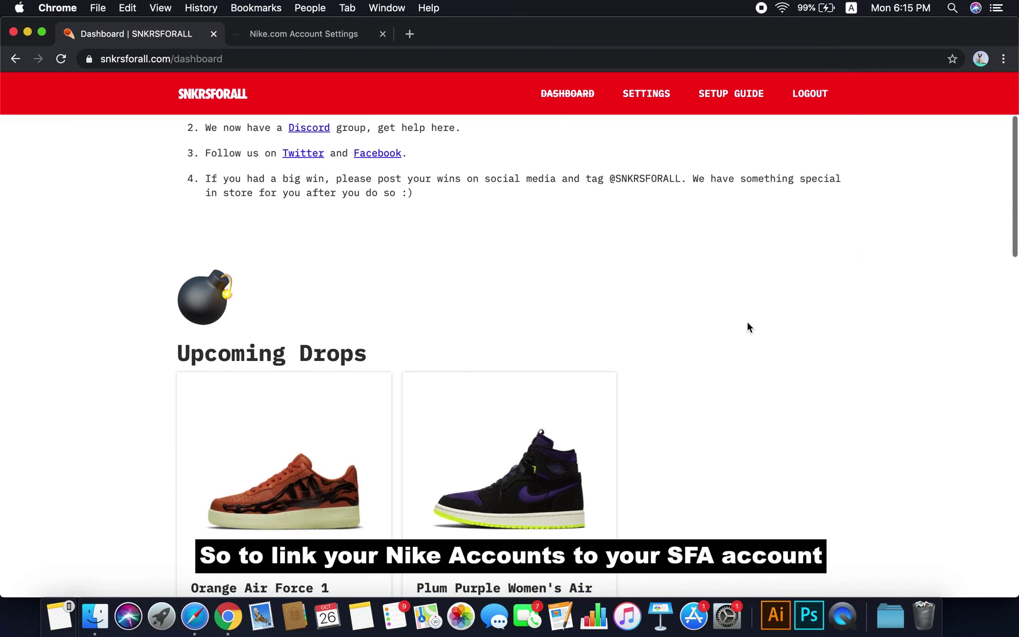
scroll(748, 327, "down", 8)
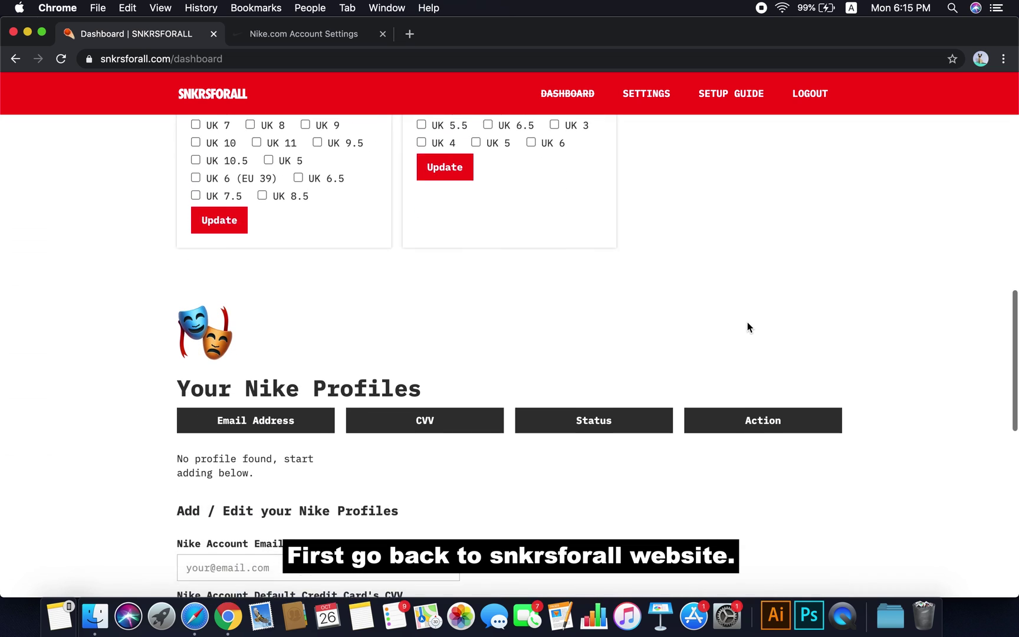
scroll(748, 327, "down", 1)
Add a Nike profile using the account email and the card CVV
left_click(375, 373)
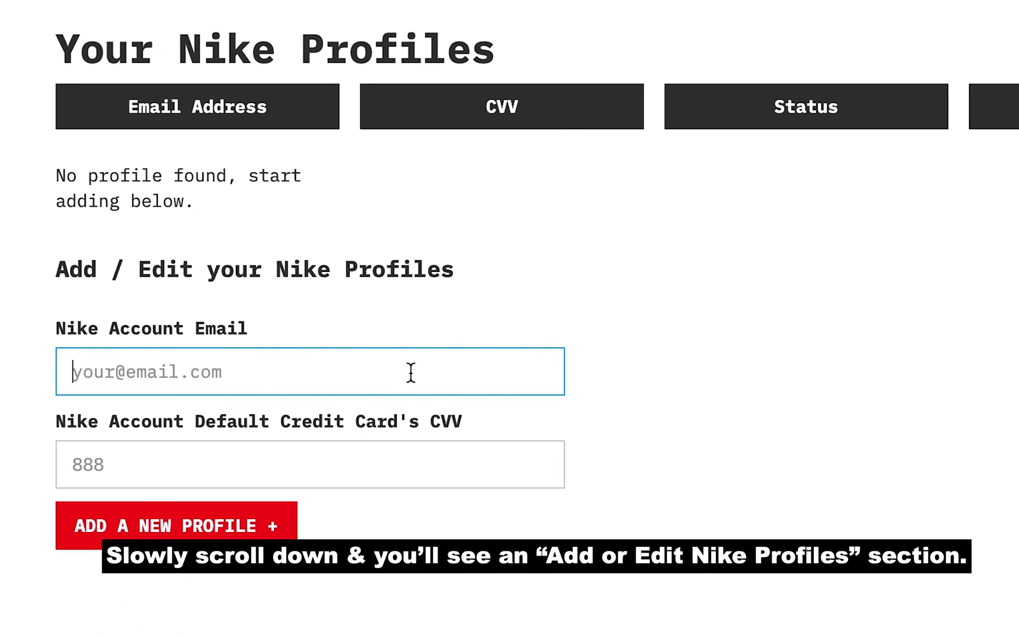
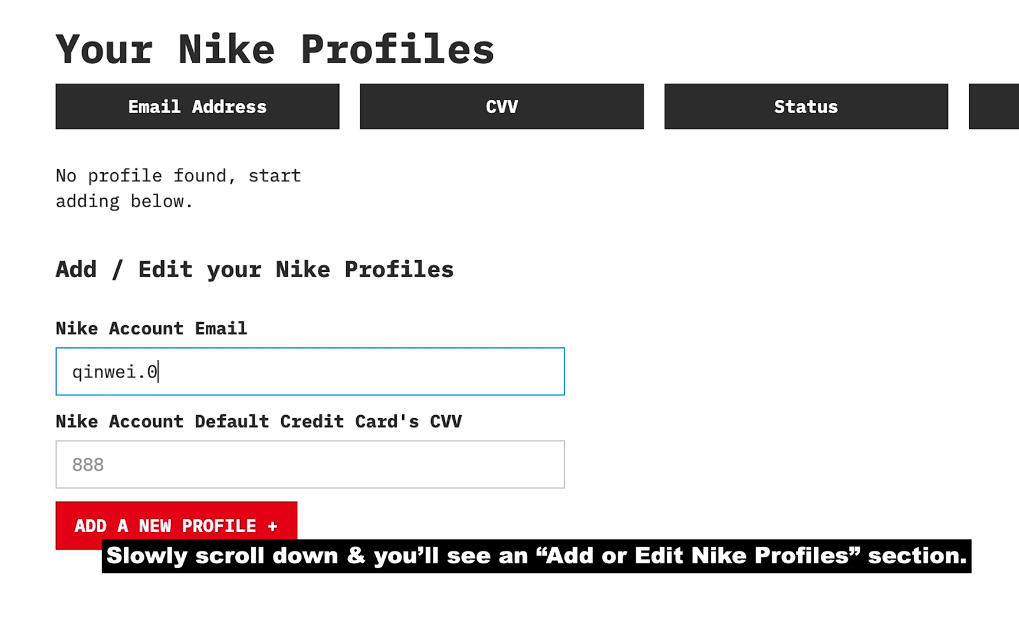
left_click(383, 464)
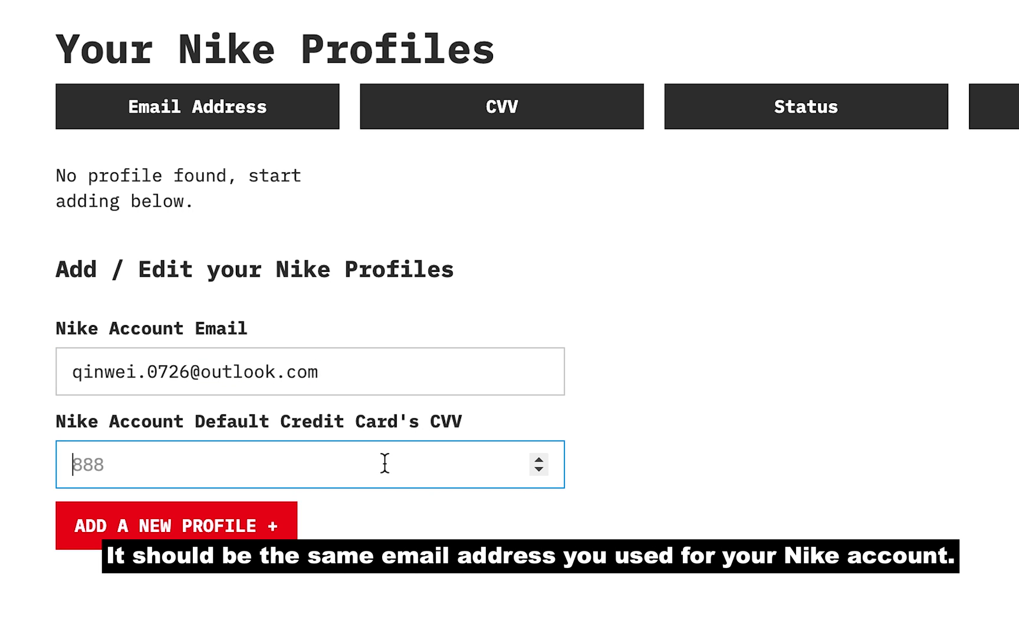
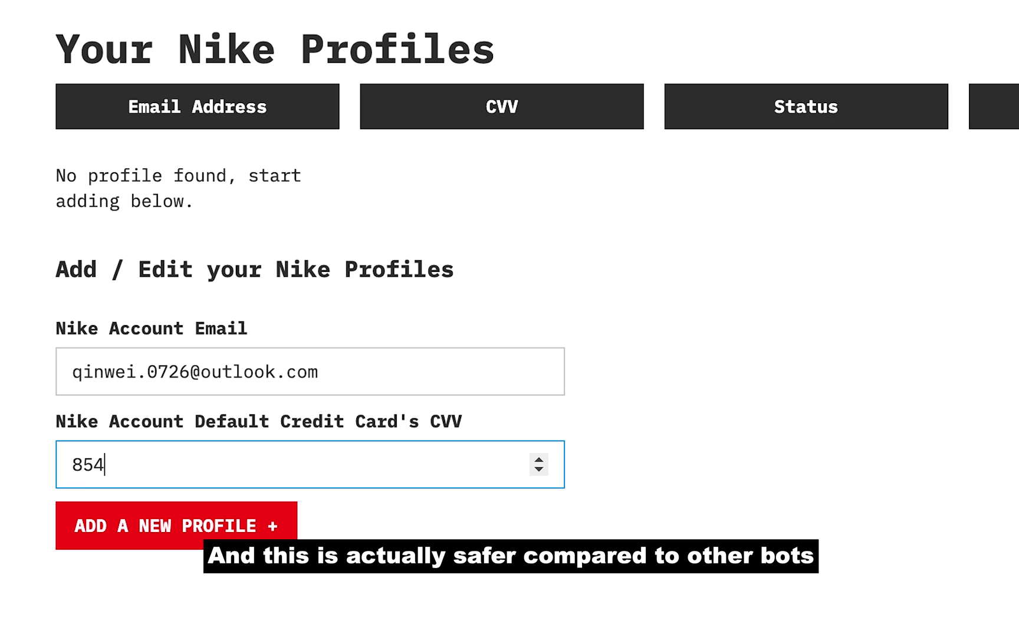
left_click(242, 544)
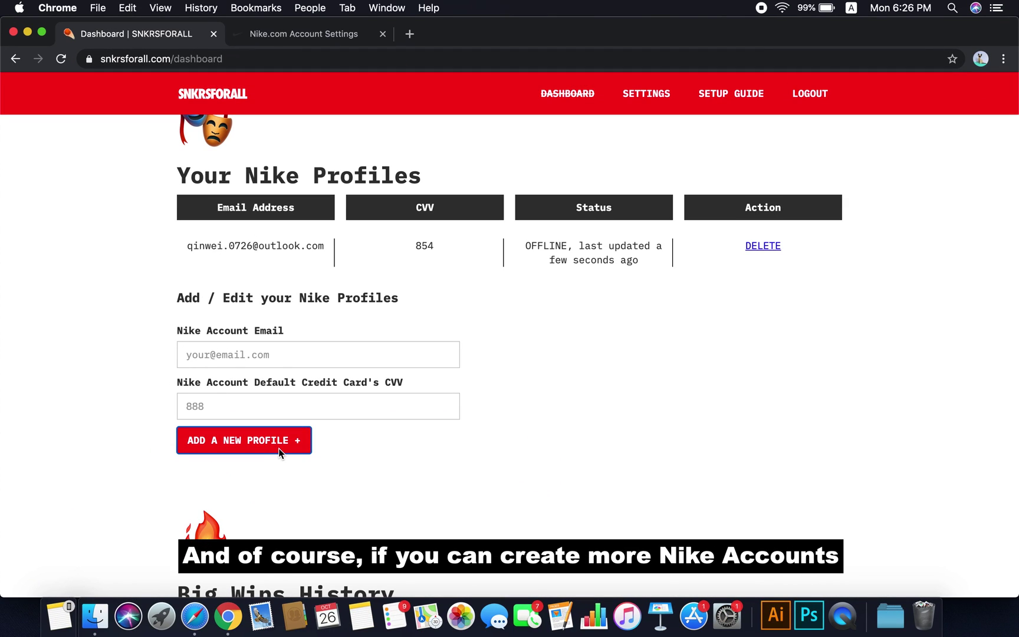
right_click(228, 616)
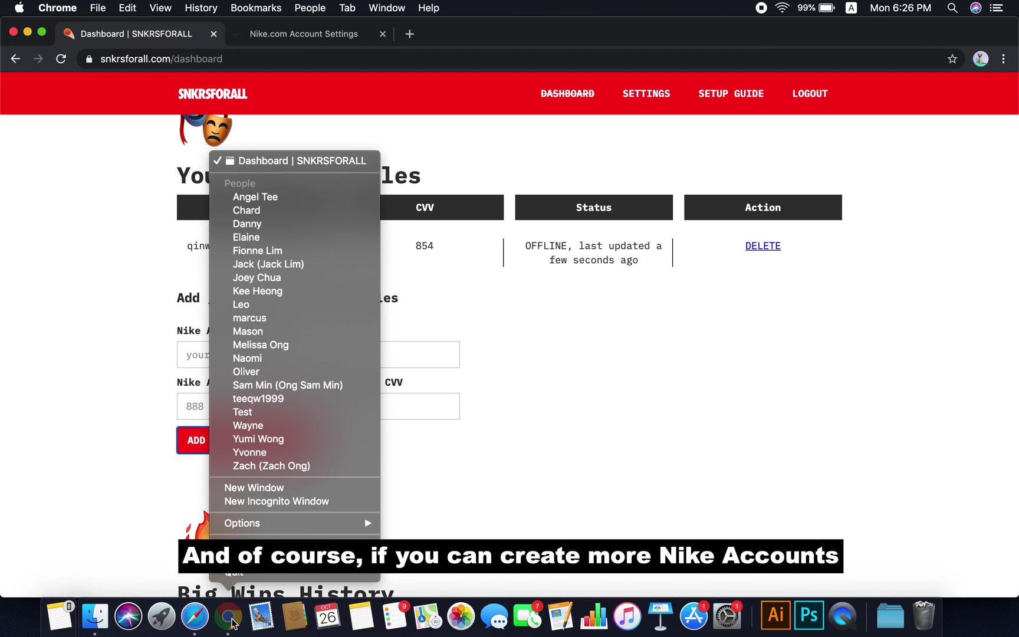
left_click(268, 487)
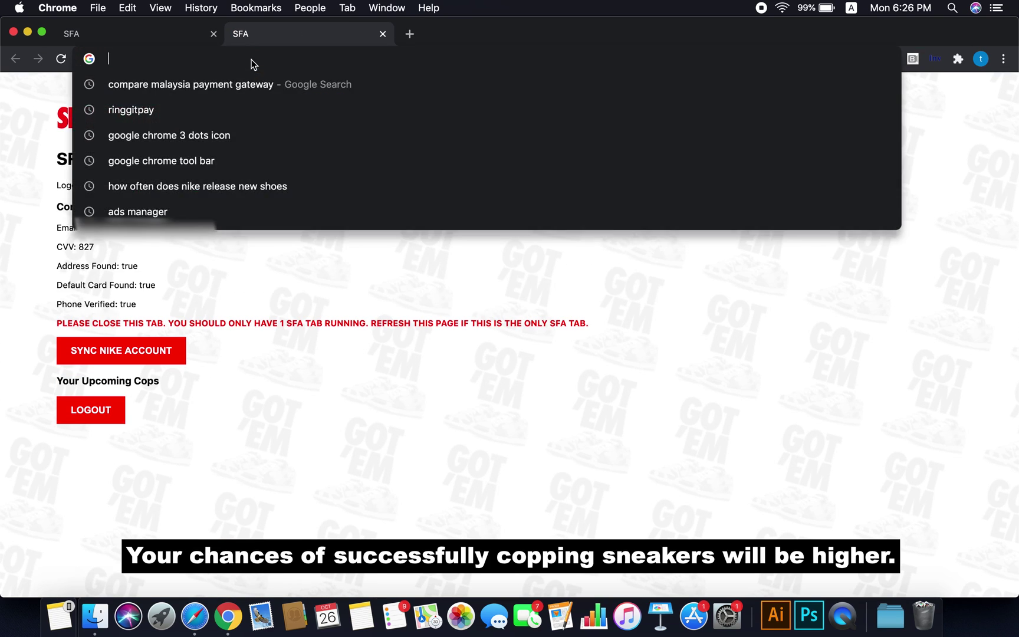
scroll(669, 400, "down", 5)
scroll(669, 399, "down", 10)
scroll(669, 402, "down", 6)
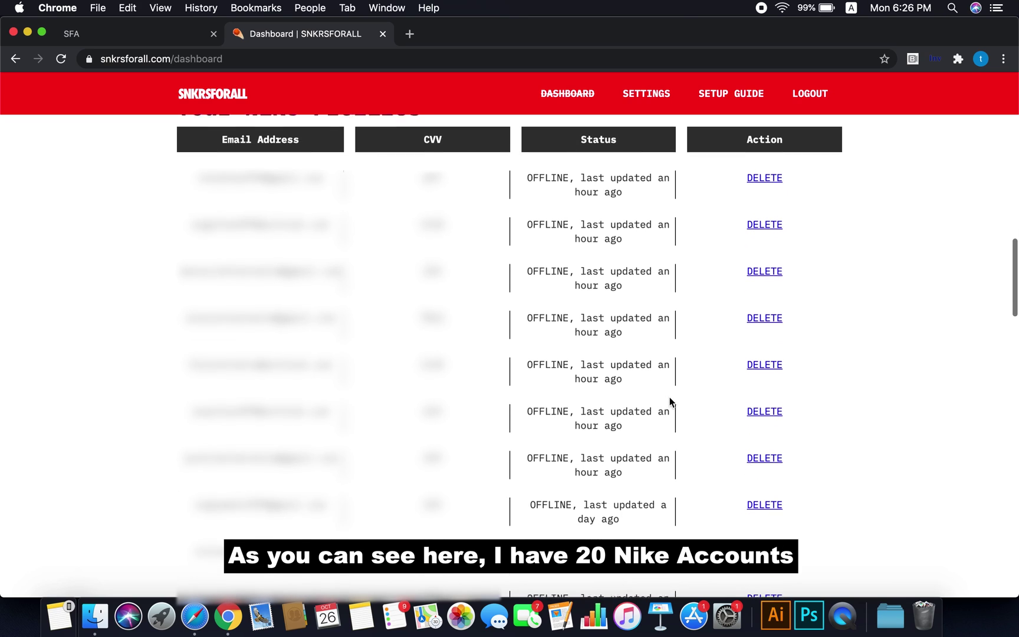
scroll(669, 398, "down", 6)
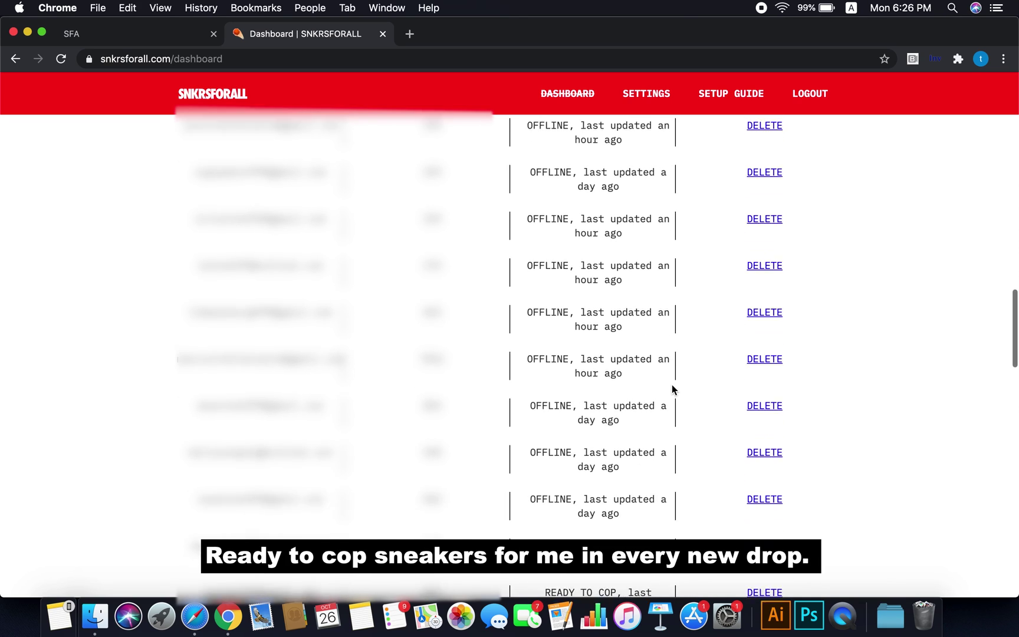
scroll(673, 389, "down", 2)
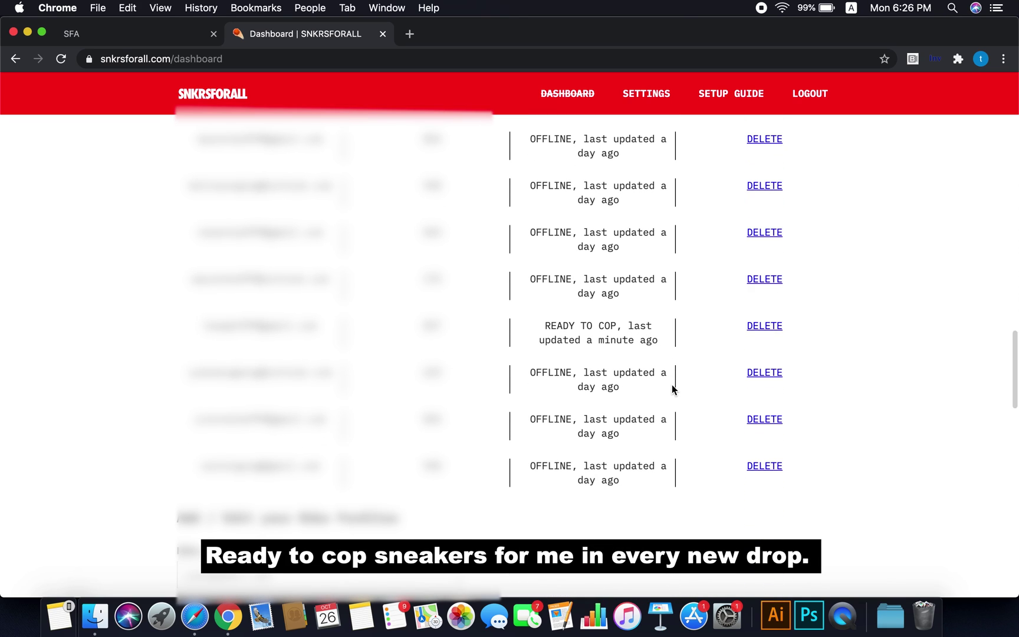
scroll(673, 389, "up", 10)
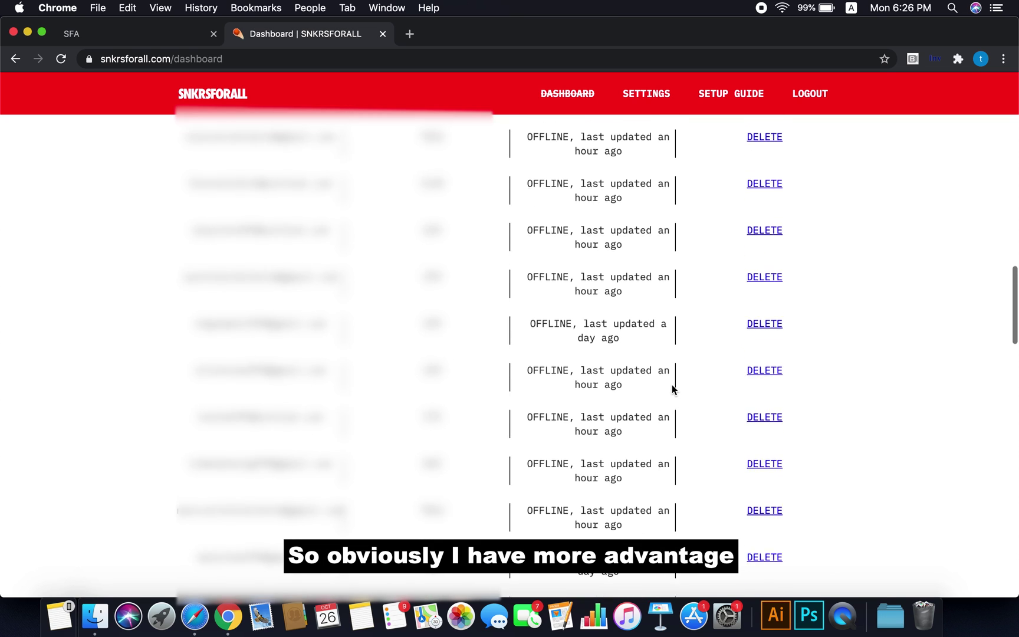
scroll(673, 389, "up", 15)
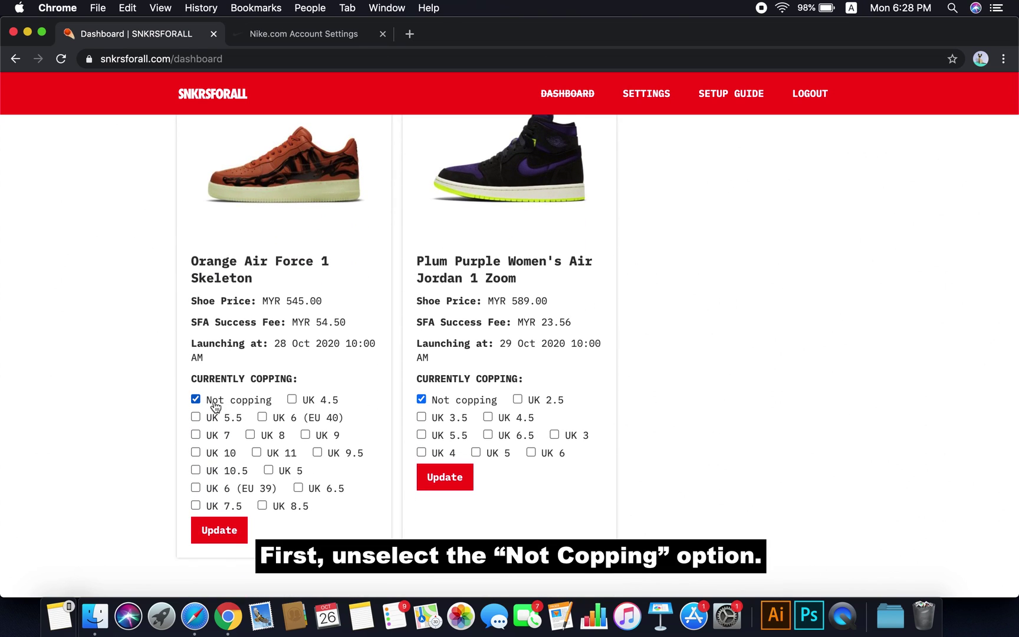
Pick UK 6 (EU 40), 7, 8, 9, 10 for Orange Air Force 1 and UK 4, 5, 6.5 for Plum Purple Jordan
left_click(274, 418)
left_click(222, 443)
left_click(271, 442)
left_click(320, 440)
left_click(219, 463)
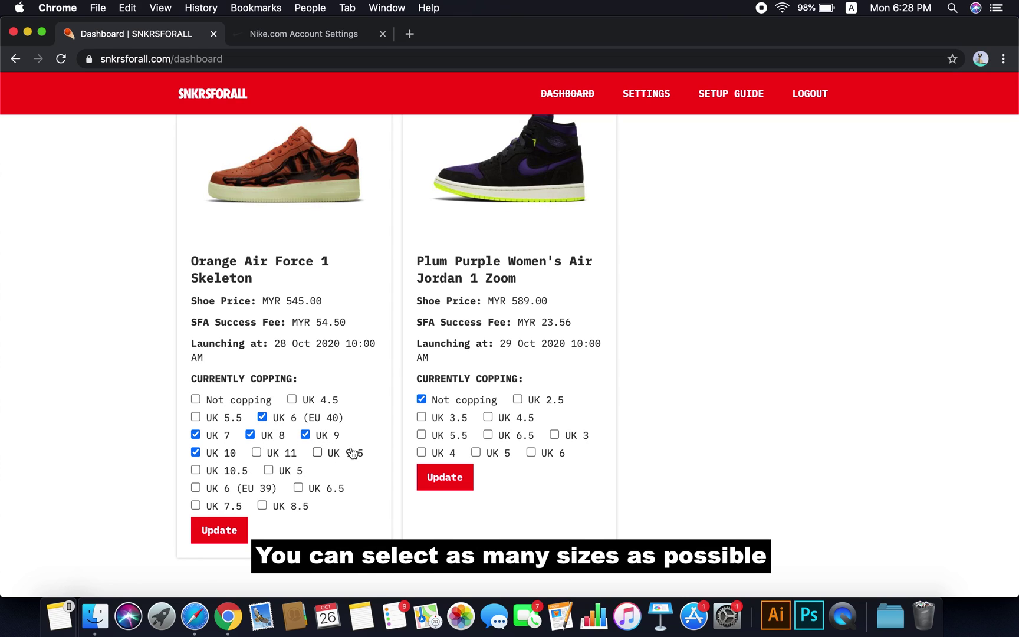
left_click(447, 406)
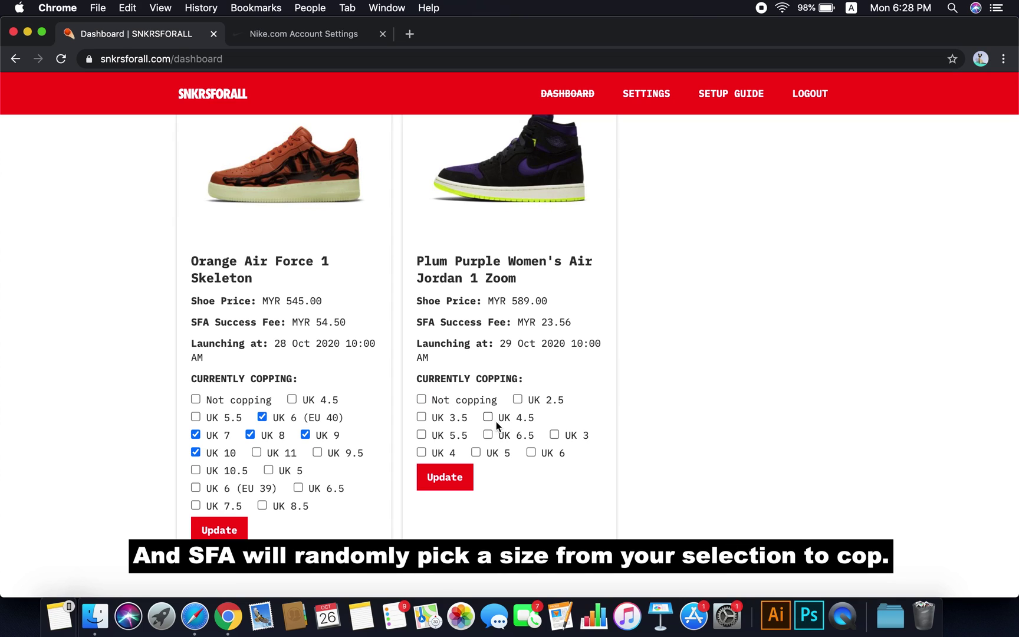
left_click(511, 440)
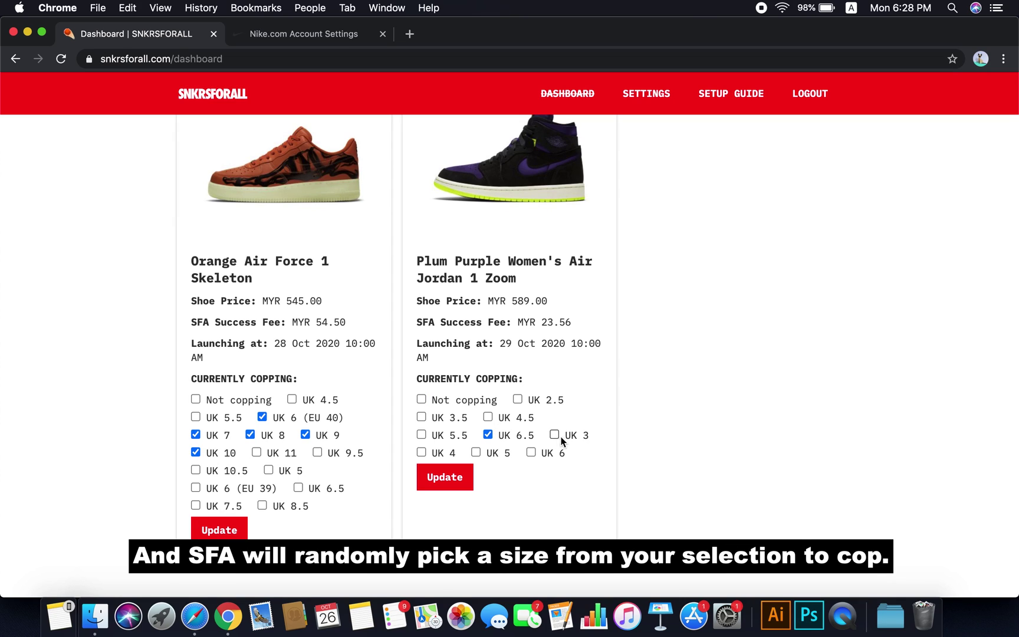
left_click(444, 459)
left_click(490, 457)
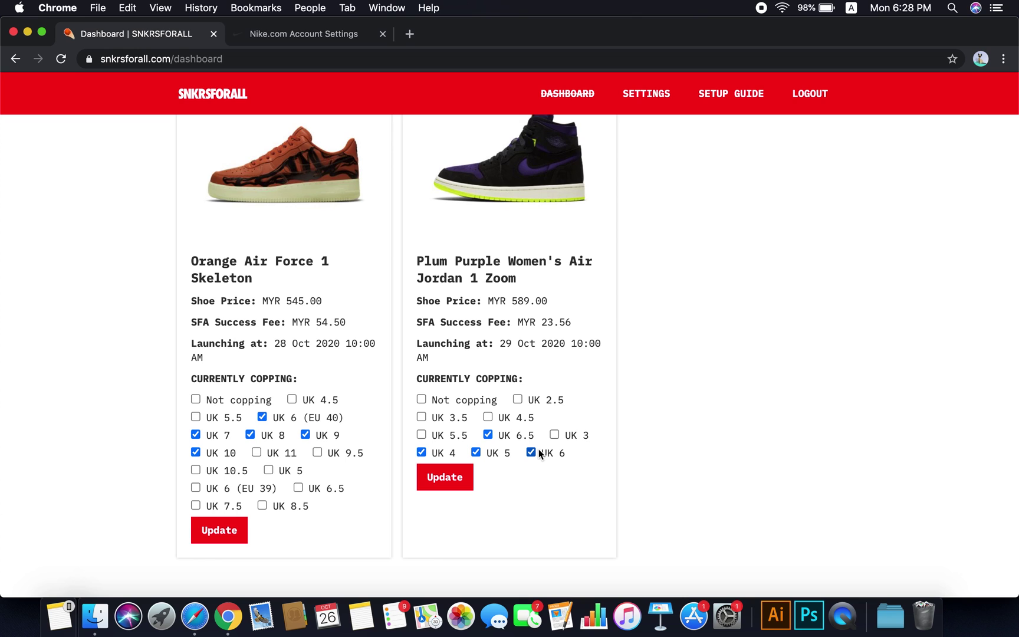
Update the size selections for both shoes and dismiss each confirmation
left_click(239, 519)
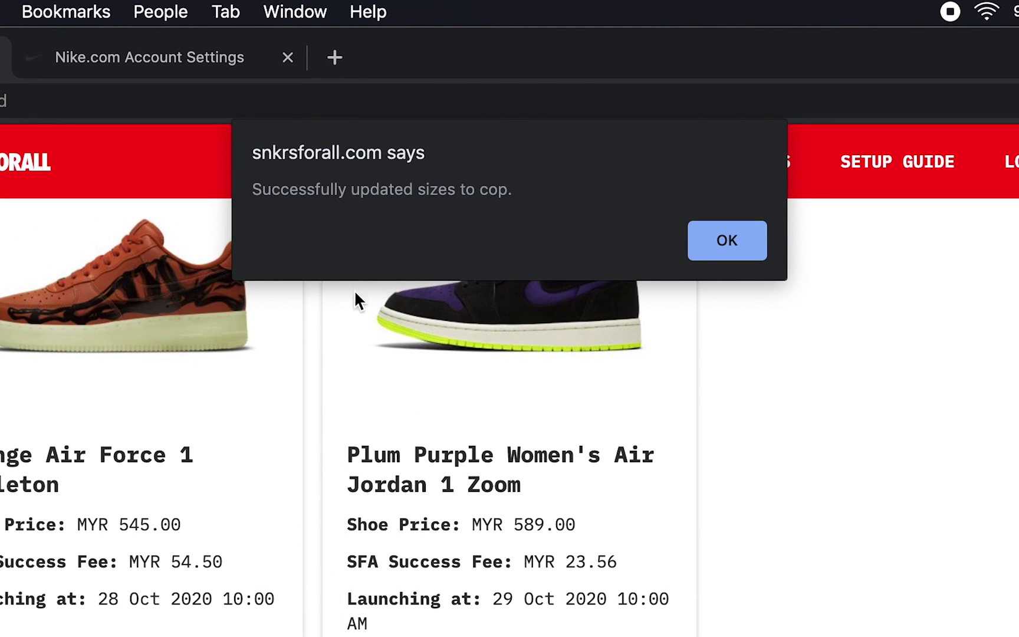
left_click(725, 259)
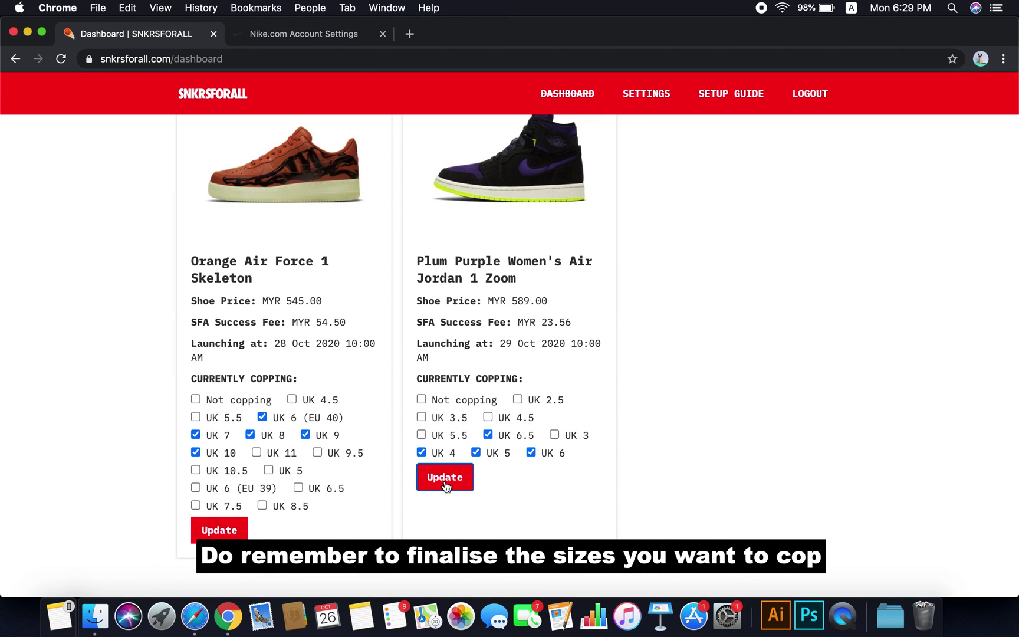
left_click(445, 486)
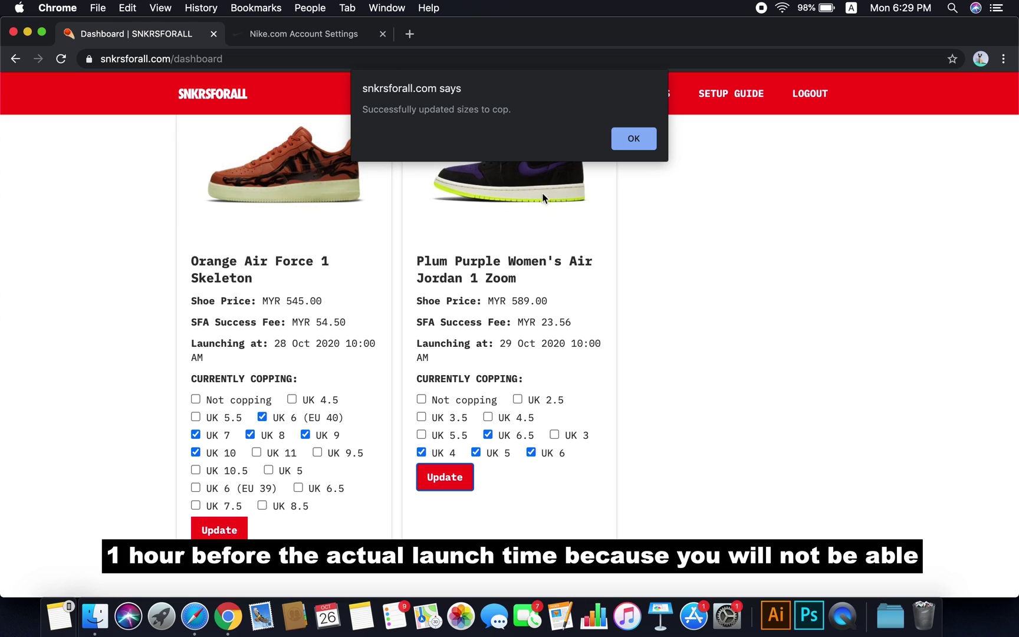
left_click(637, 144)
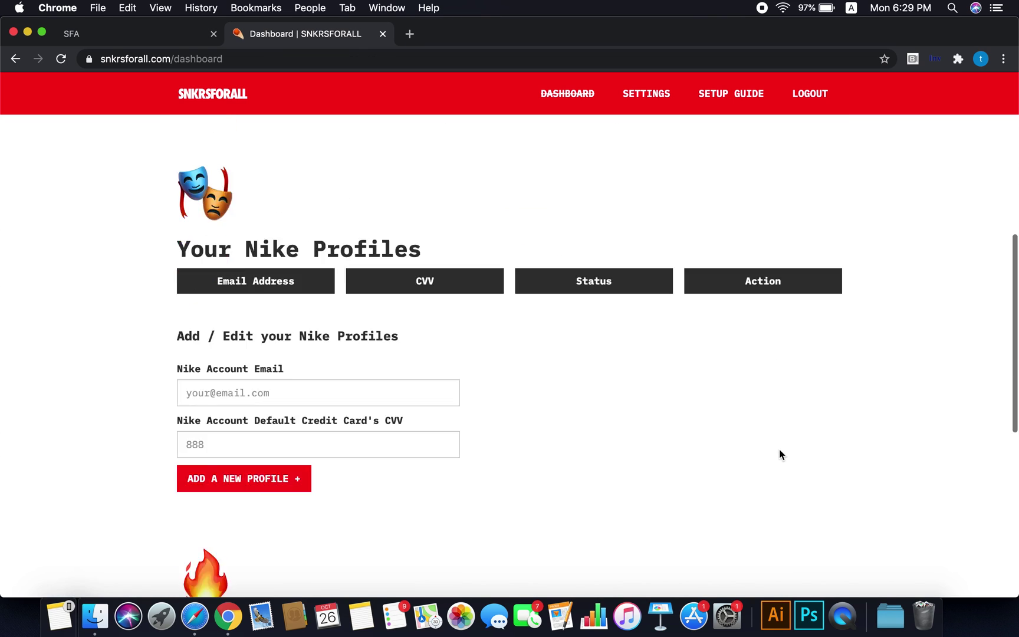
scroll(779, 455, "down", 15)
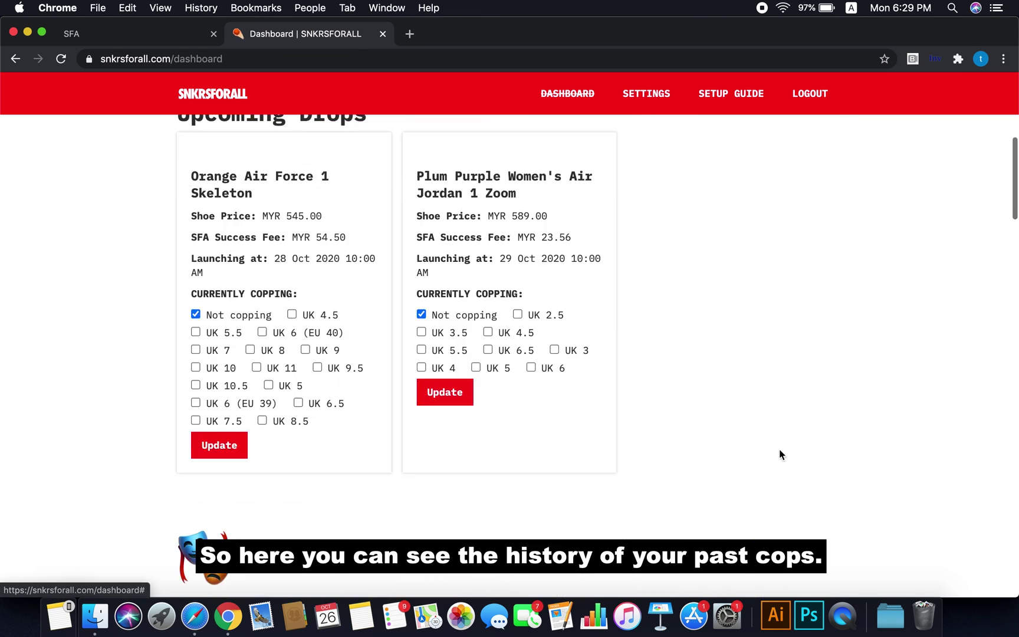
scroll(905, 444, "down", 3)
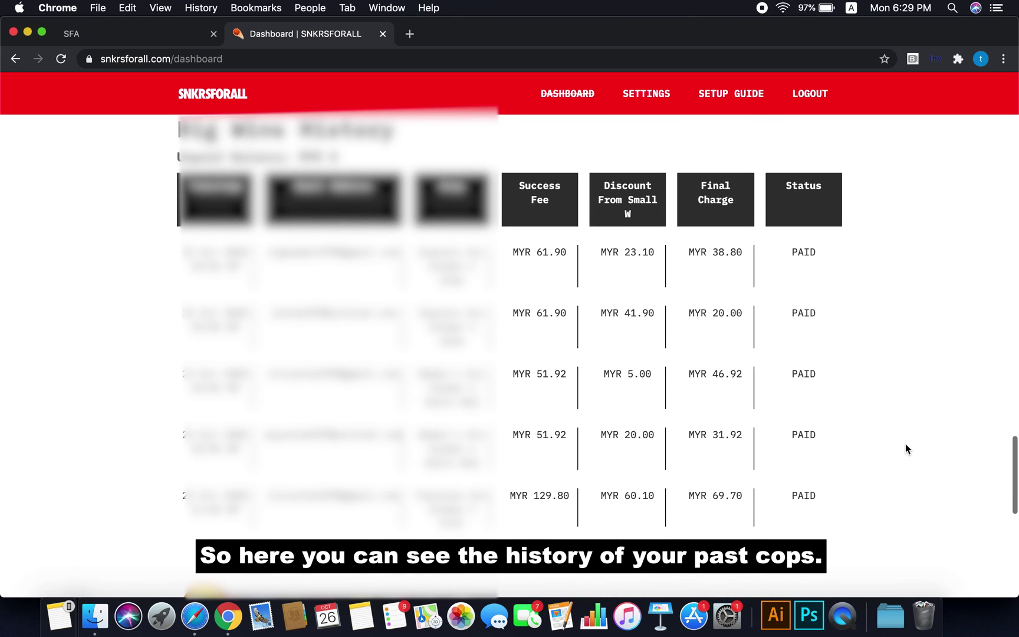
scroll(694, 394, "down", 8)
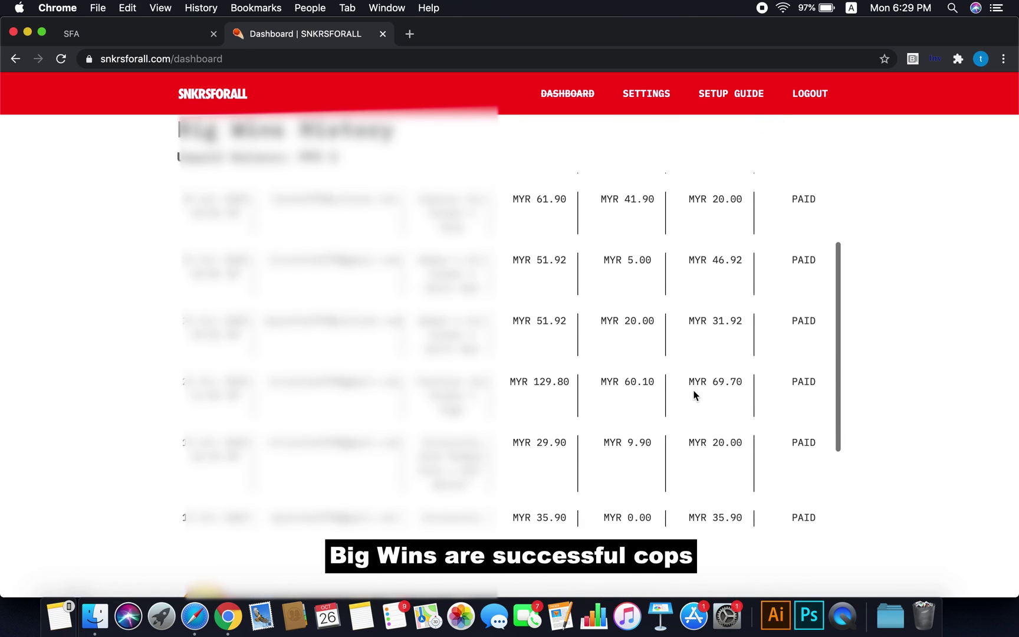
scroll(694, 395, "up", 8)
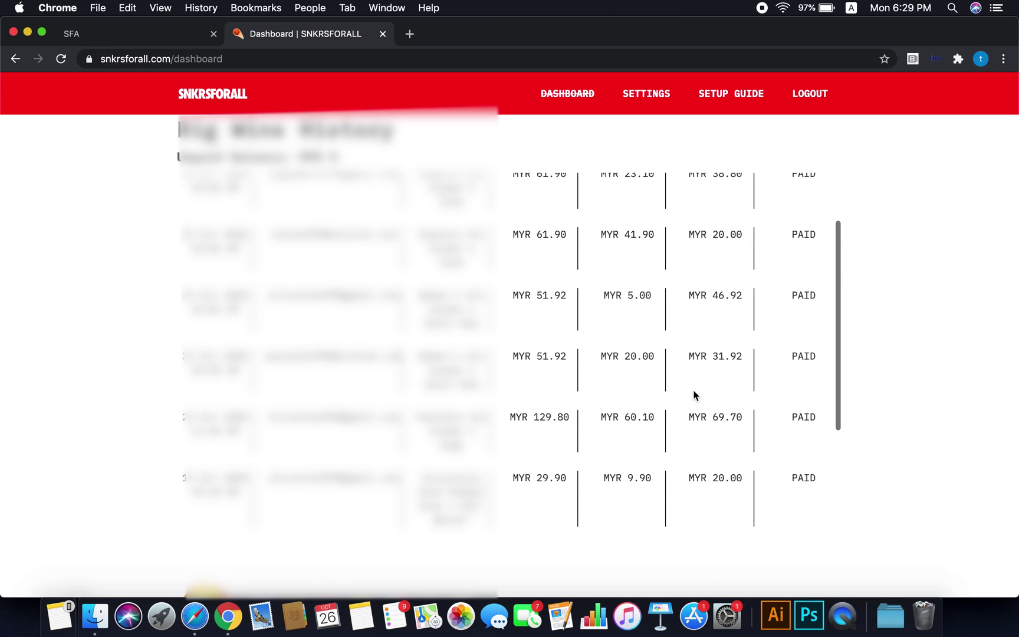
scroll(896, 377, "up", 4)
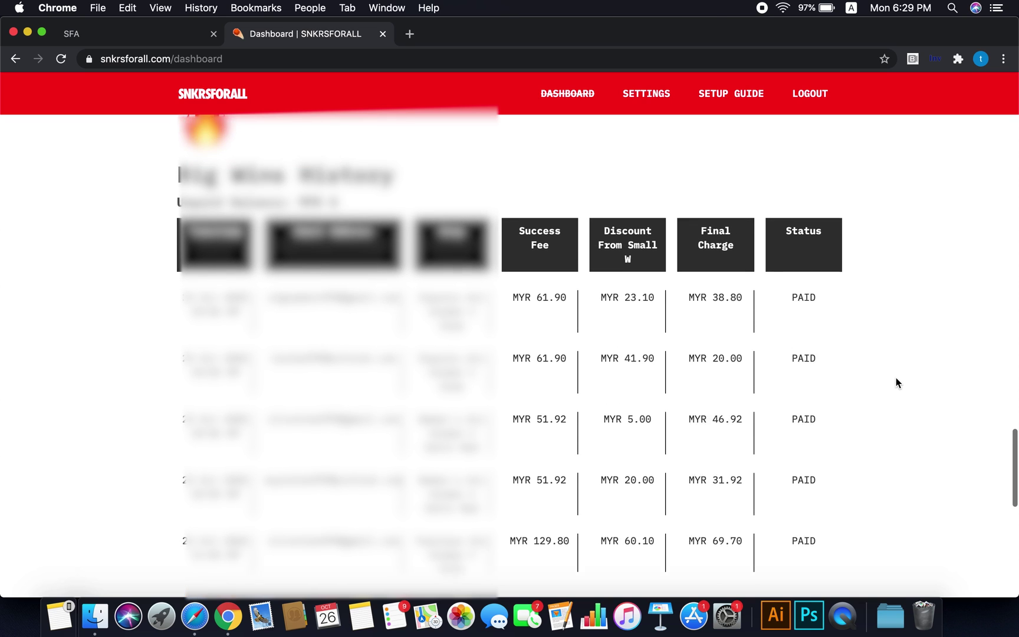
scroll(896, 377, "down", 6)
scroll(896, 378, "down", 12)
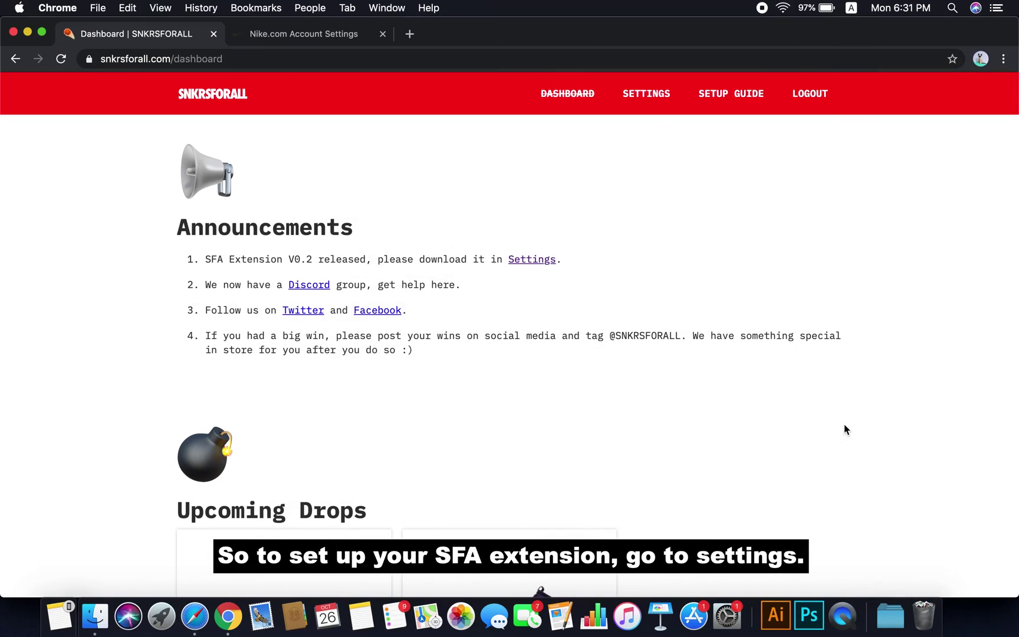
Download SFA_V0.2.zip from the SFA Extension section of Settings and open it
left_click(647, 102)
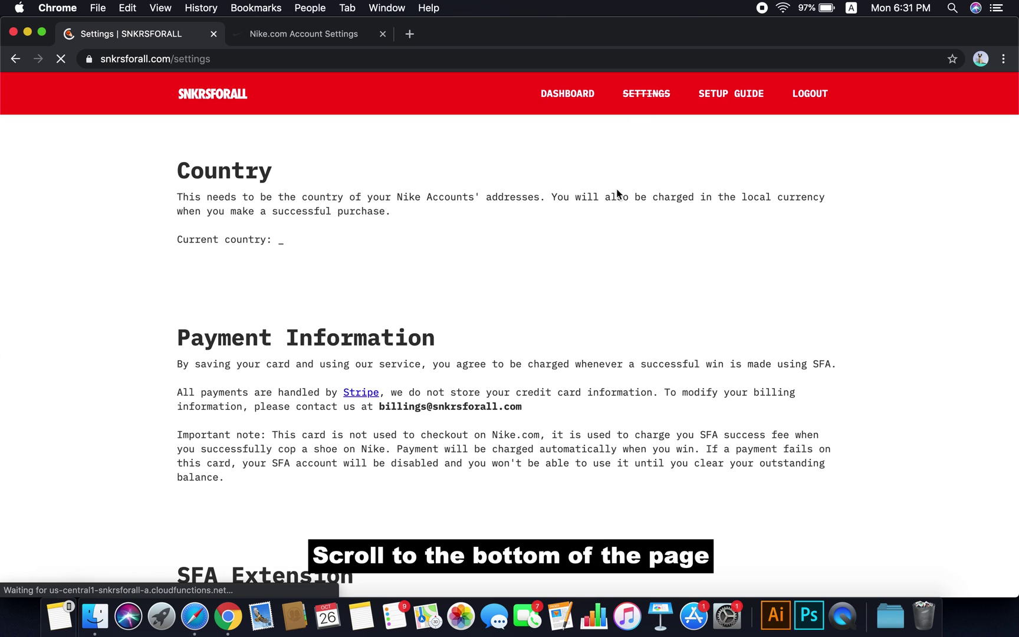
scroll(617, 504, "down", 2)
scroll(616, 513, "down", 6)
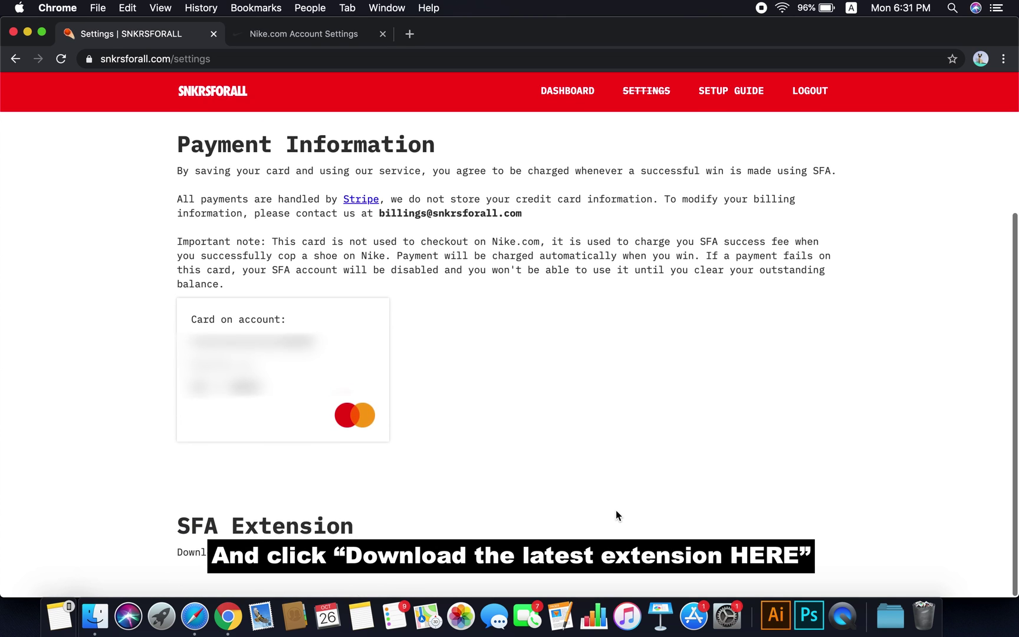
left_click(564, 476)
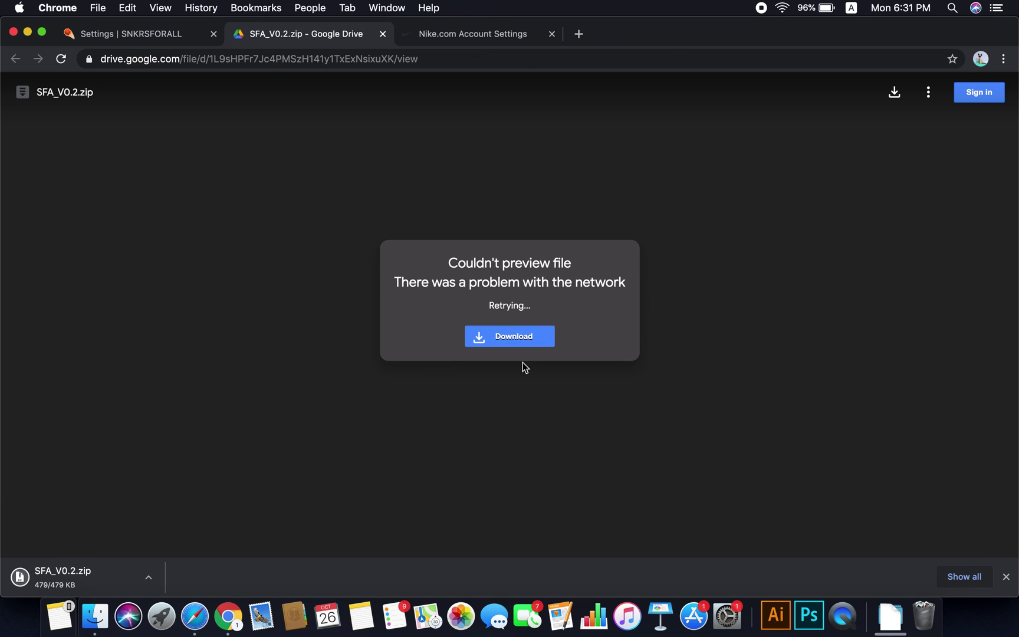
left_click(115, 575)
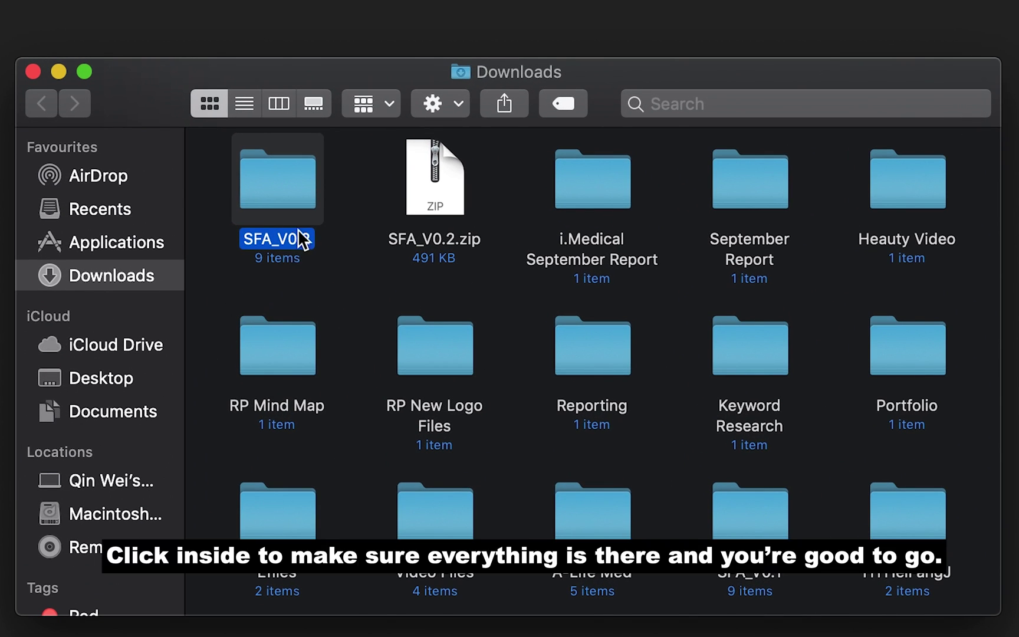
Open the extracted SFA_V0.2 folder in Downloads to show manifest.json, scripts and images
double_click(291, 201)
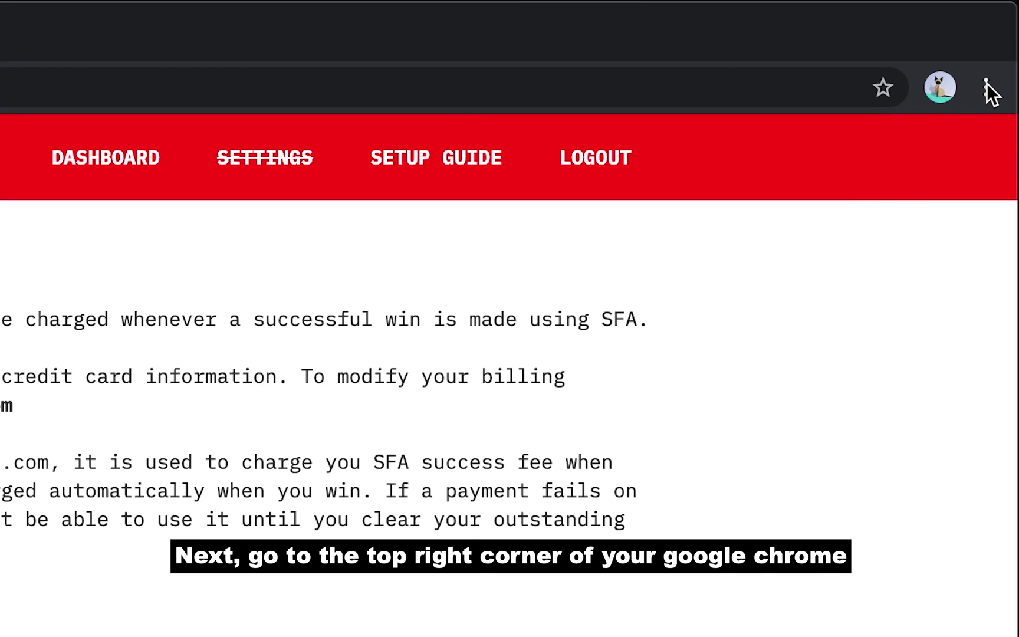
Turn on Developer mode on Chrome's Extensions page
left_click(1003, 59)
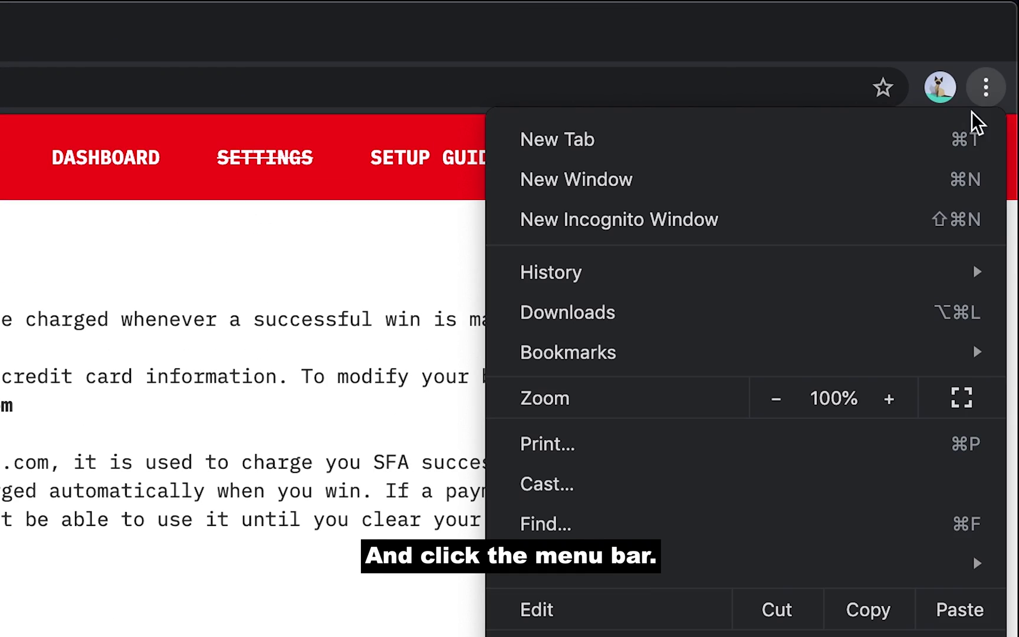
left_click(614, 460)
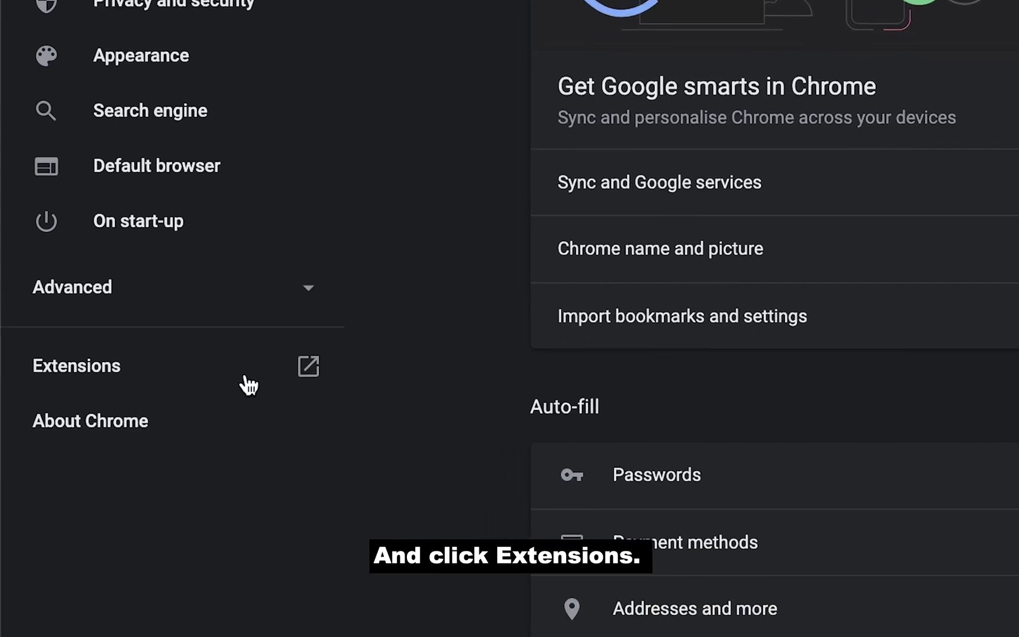
left_click(249, 380)
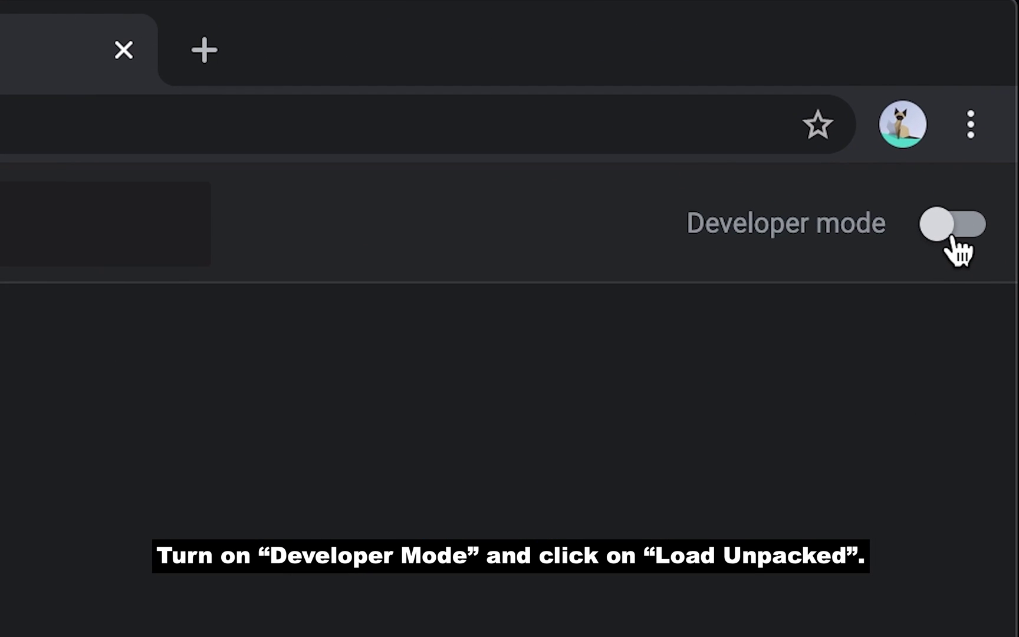
left_click(949, 235)
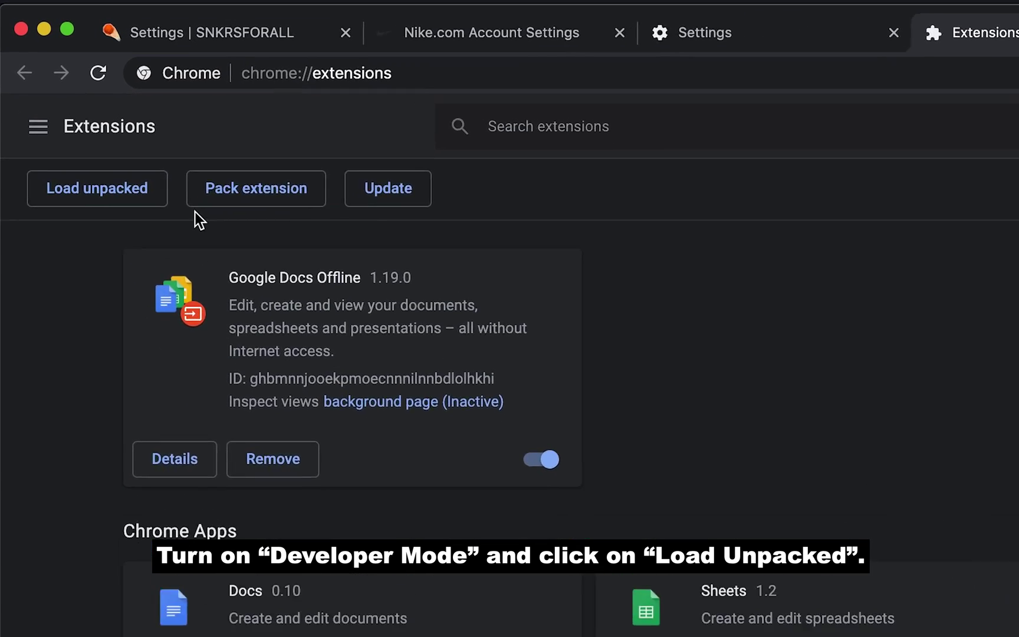
Load the Downloads SFA_V0.2 folder as an unpacked extension, then start a blank tab
left_click(118, 198)
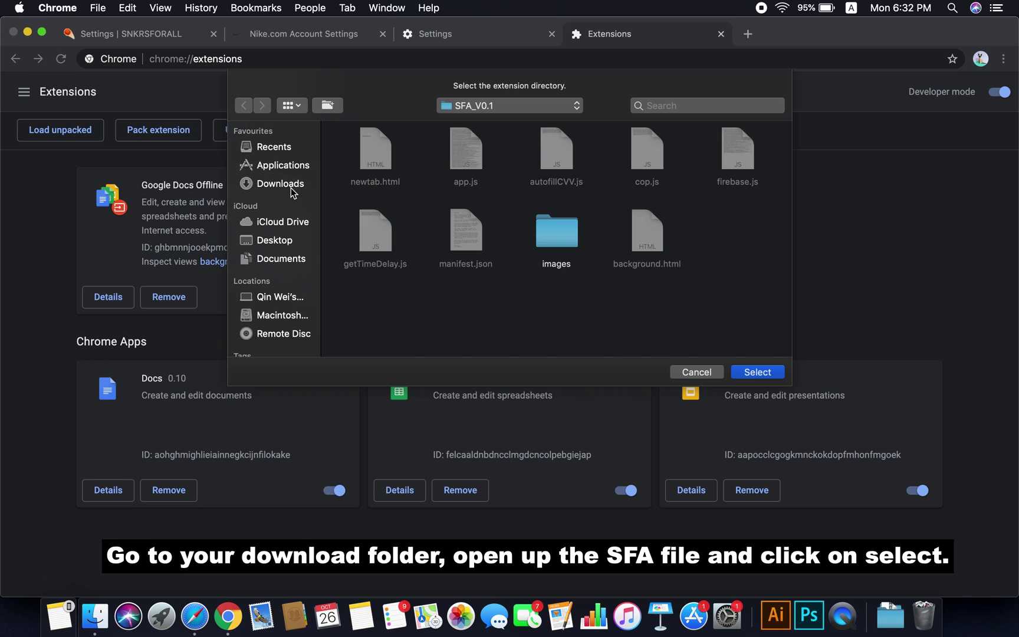
left_click(405, 248)
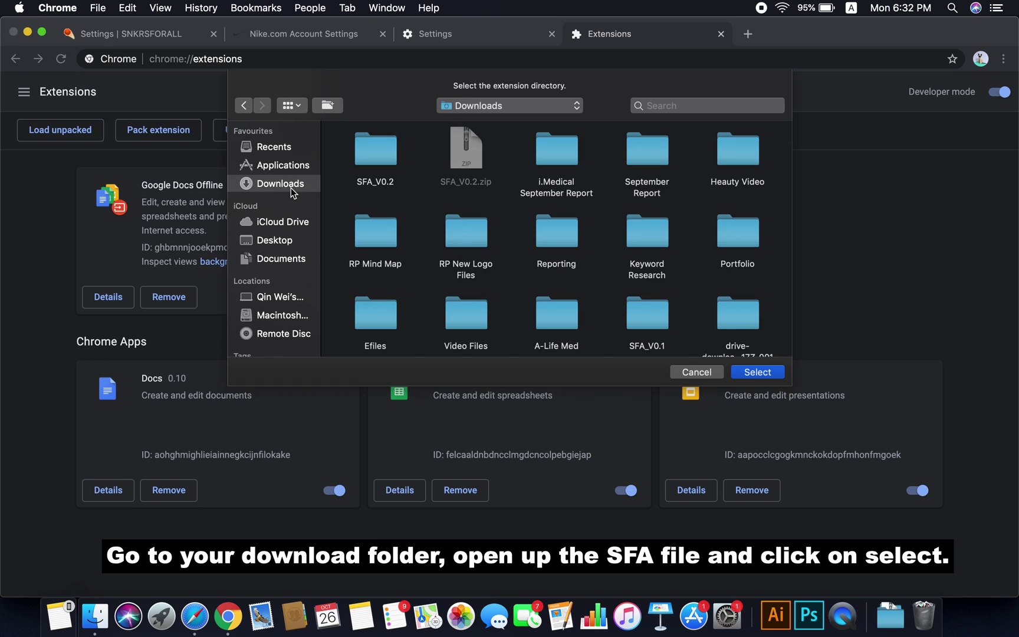
double_click(379, 156)
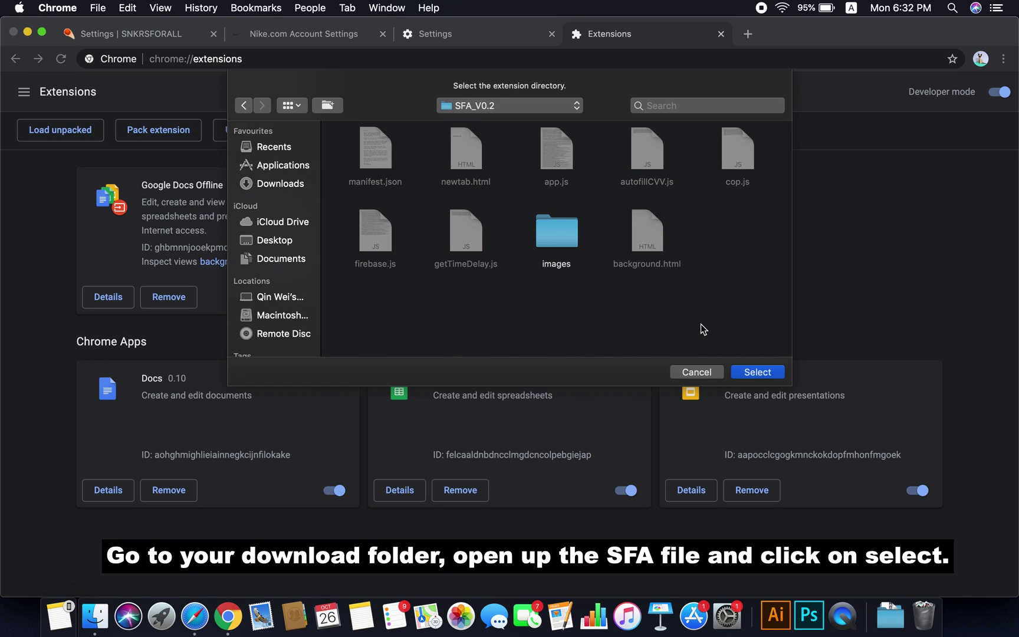
left_click(757, 372)
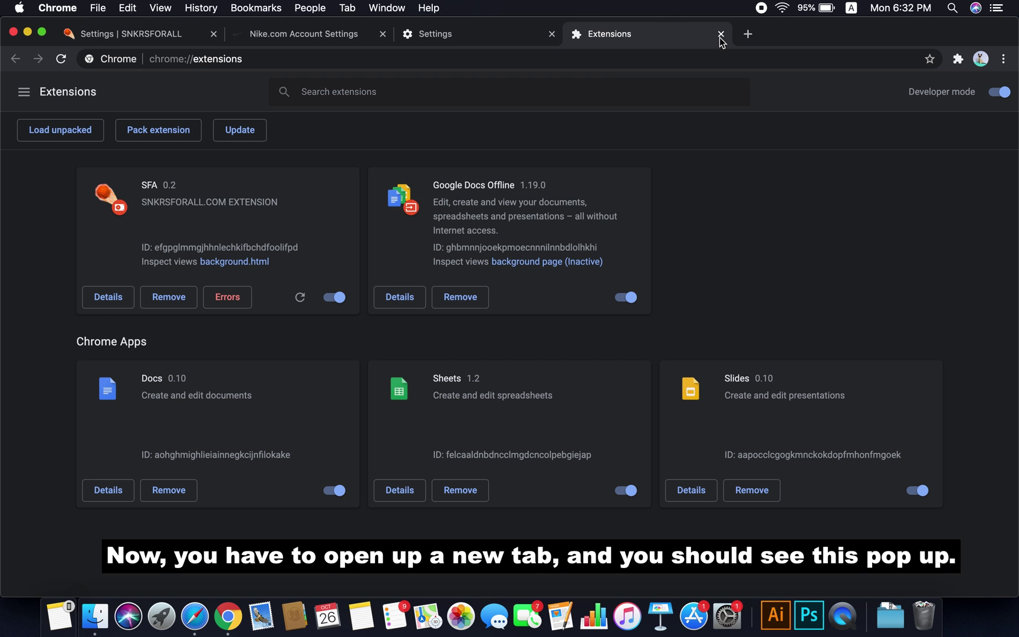
left_click(720, 35)
left_click(579, 35)
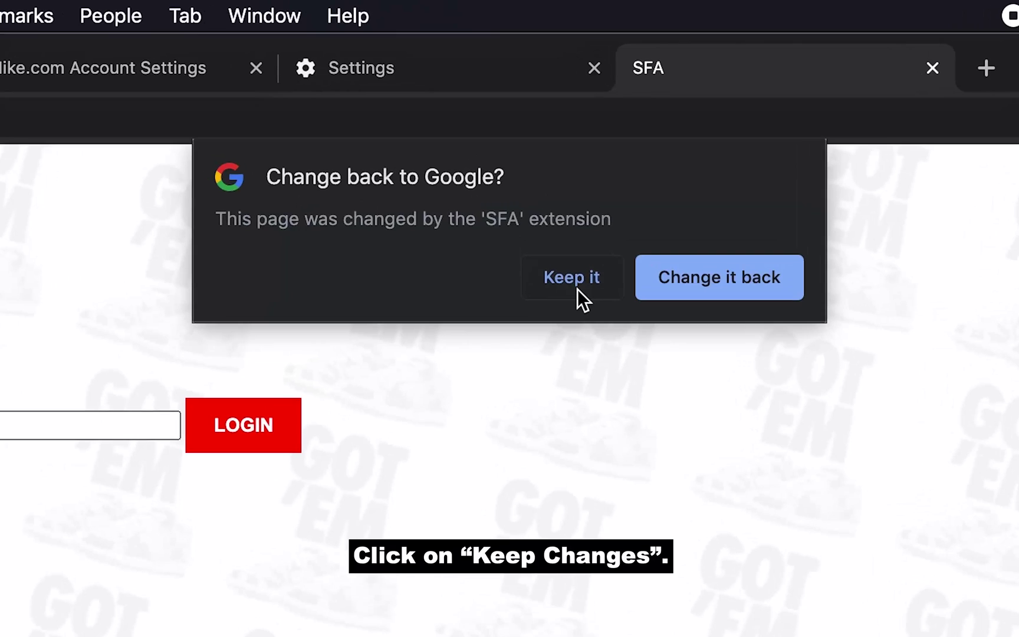
Keep the SFA new-tab page and log in with the account email and password
left_click(541, 142)
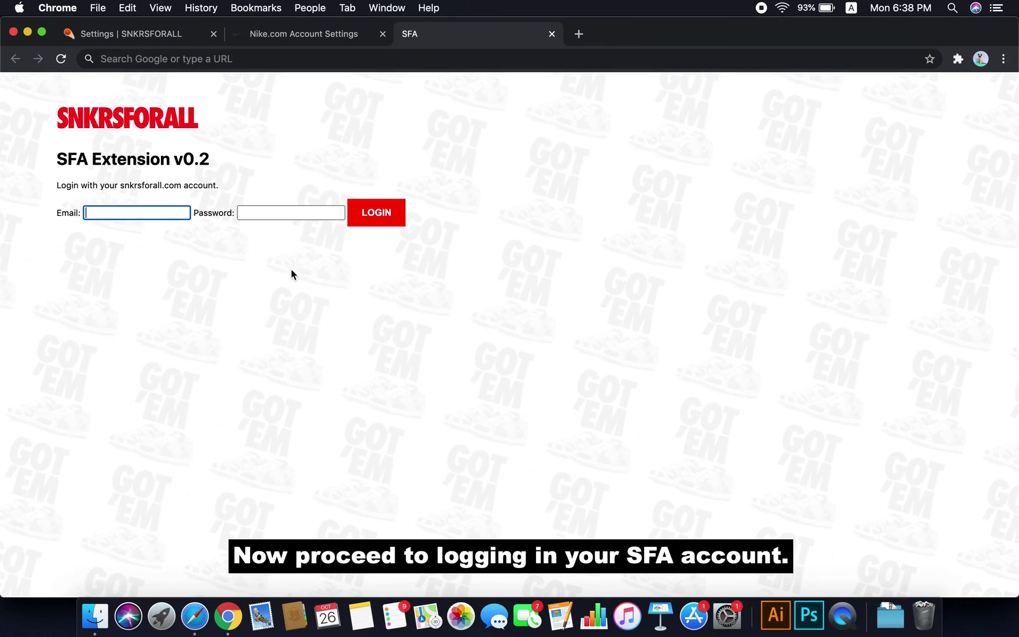
key("Tab")
type("**********")
left_click(377, 218)
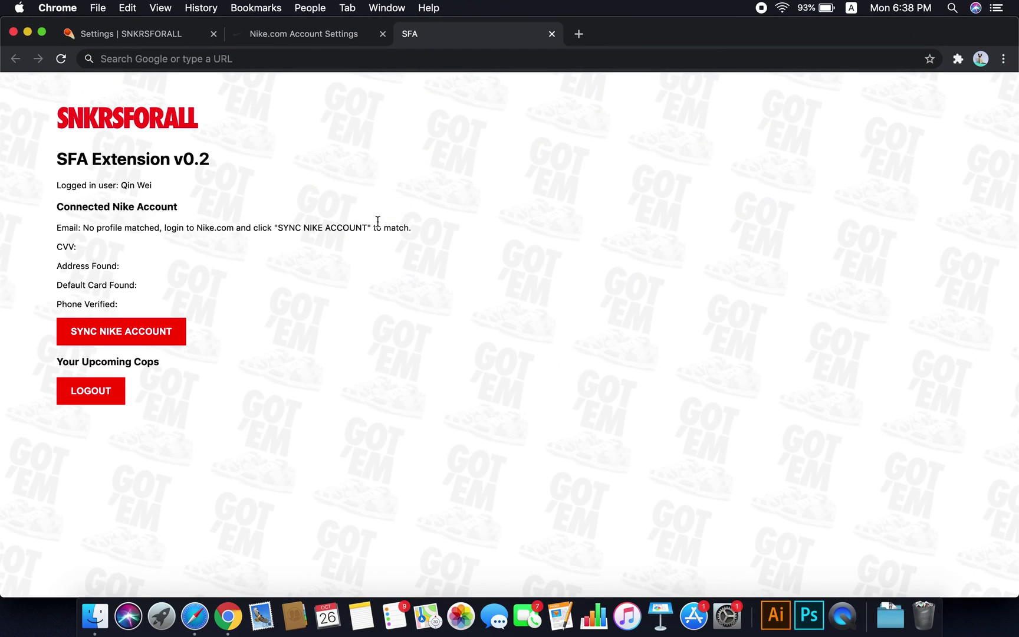
Open nike.com in a new tab, close leftover settings tabs, and return to SFA
left_click(578, 33)
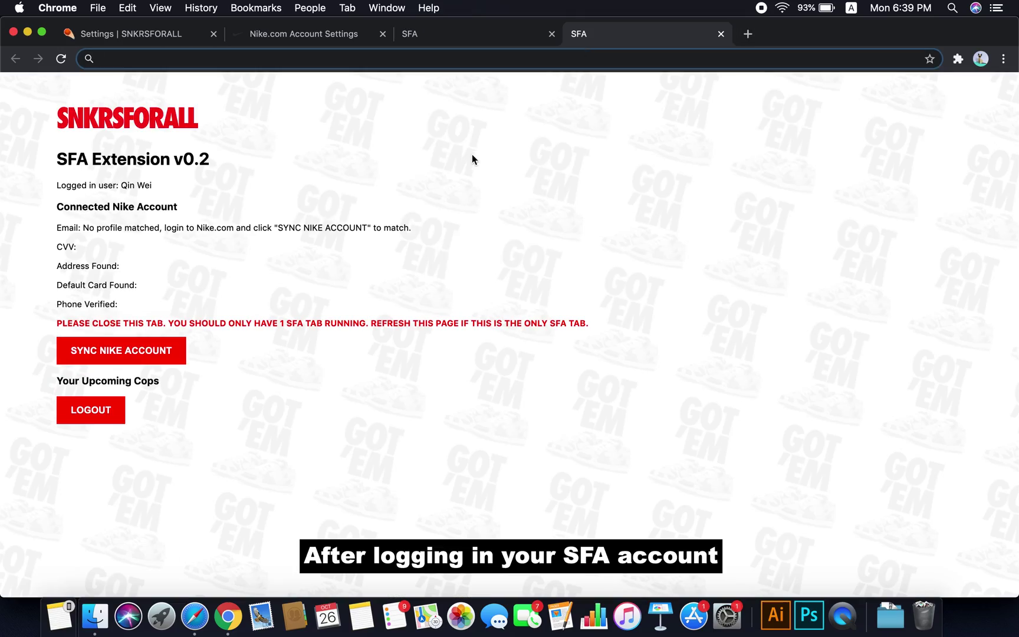
type("nike.com")
key("Return")
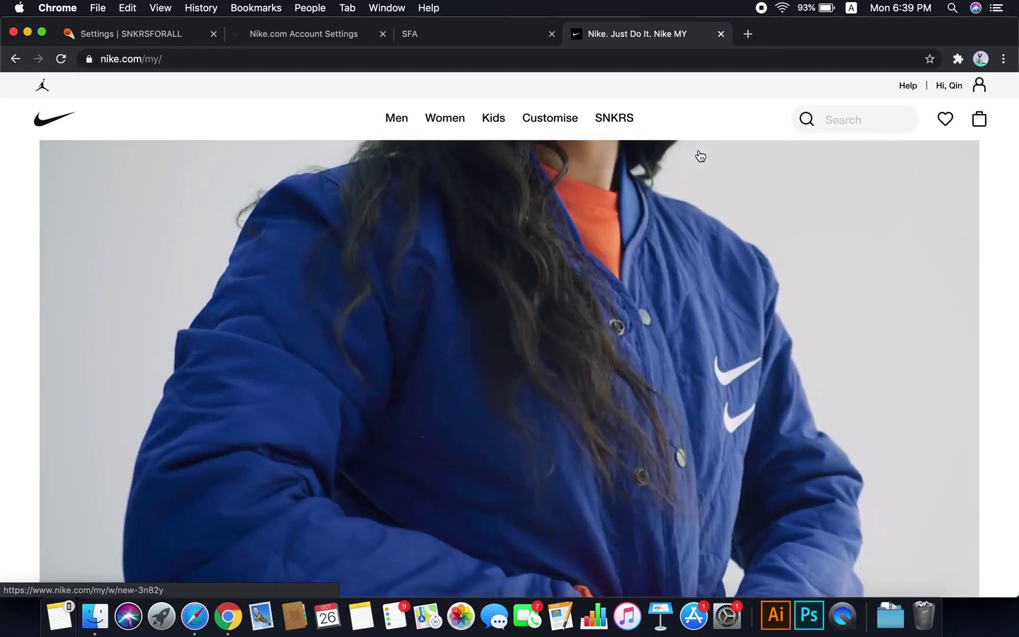
mouse_move(967, 89)
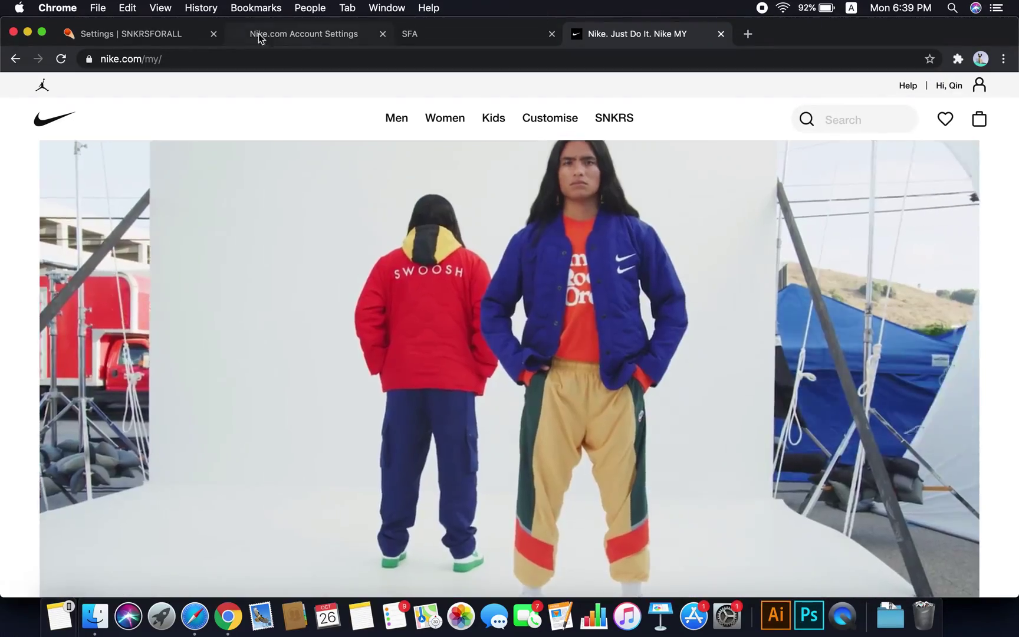
left_click(214, 34)
left_click(214, 34)
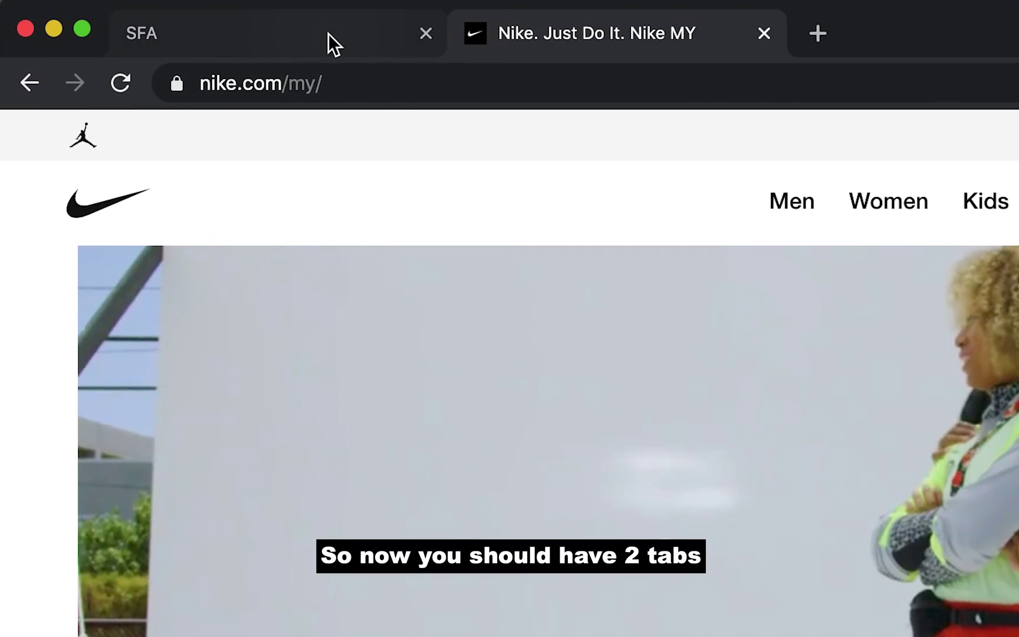
left_click(327, 32)
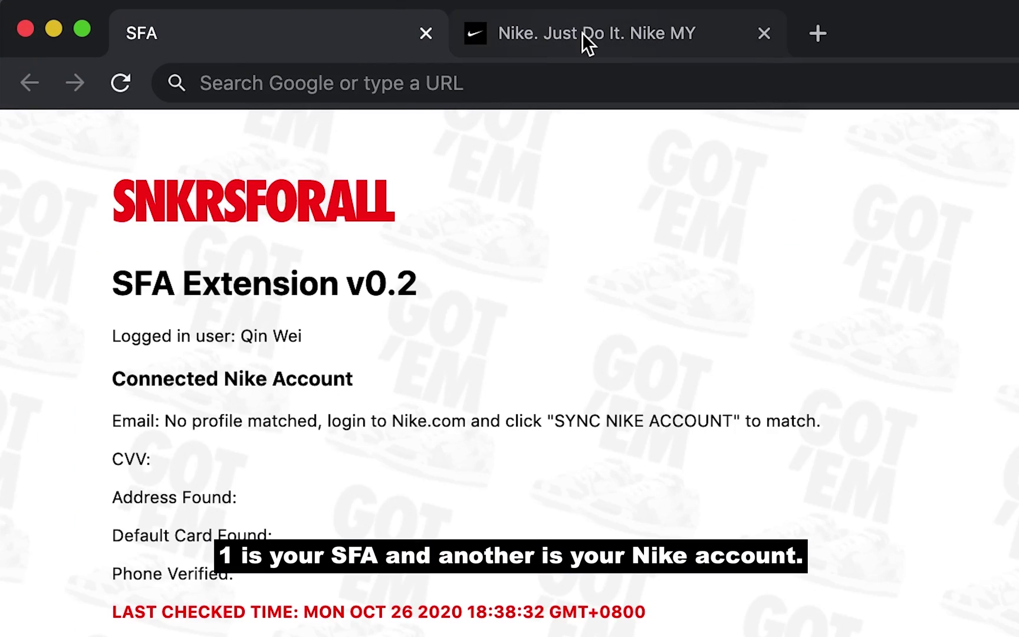
left_click(582, 33)
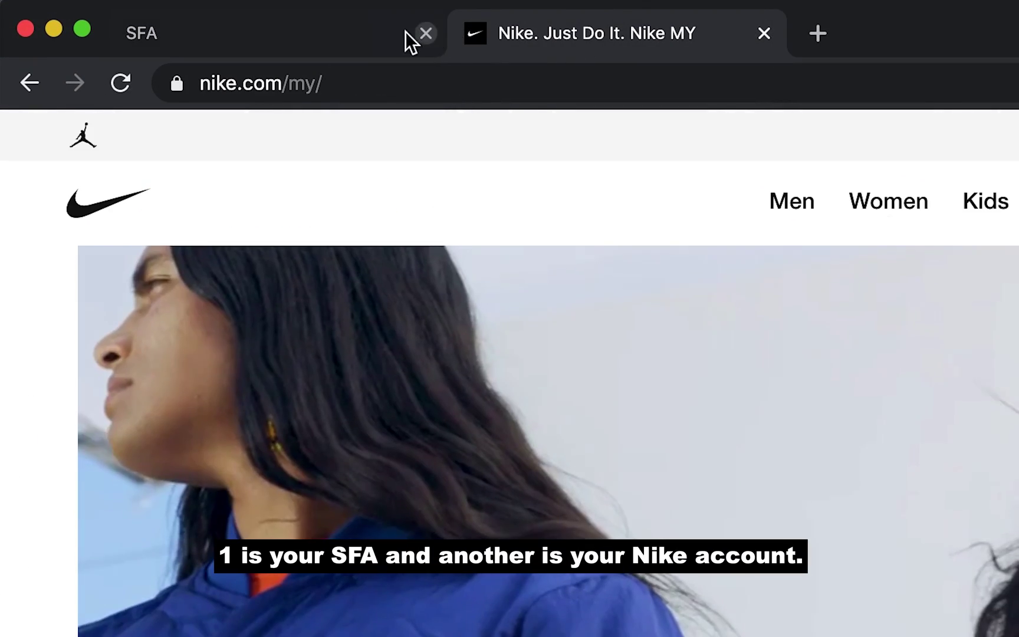
left_click(398, 33)
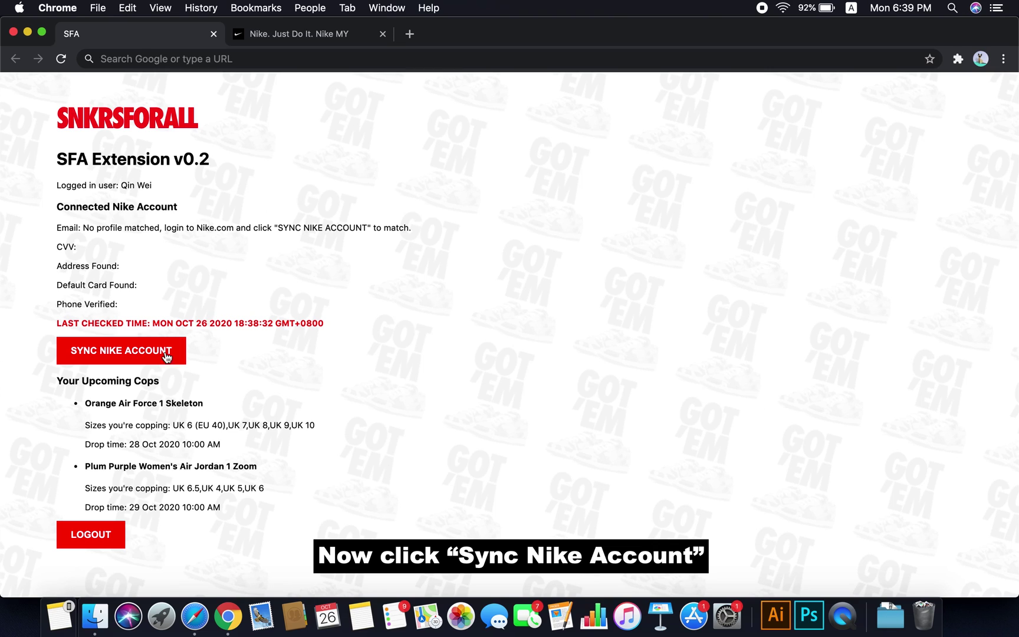
left_click(147, 354)
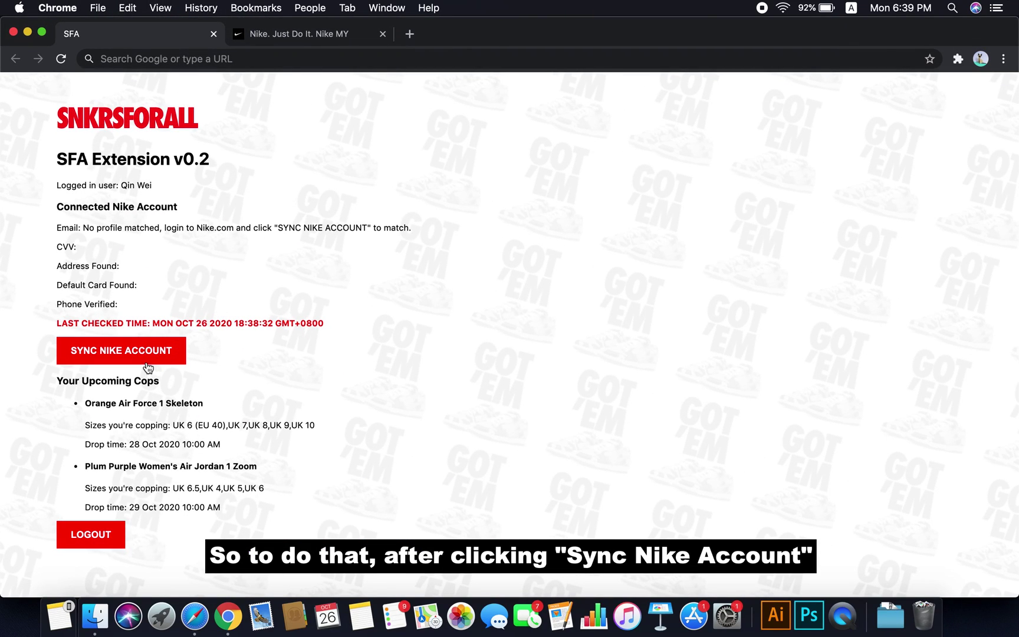
Sync the Nike account and copy the gs.nike.com early checkout link
left_click(148, 356)
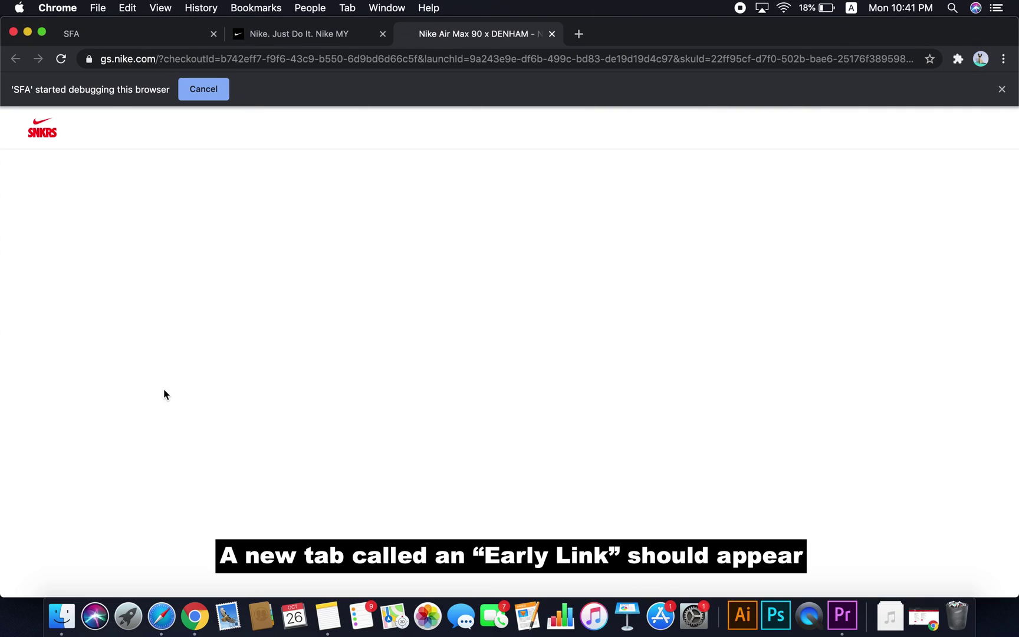
left_click(320, 59)
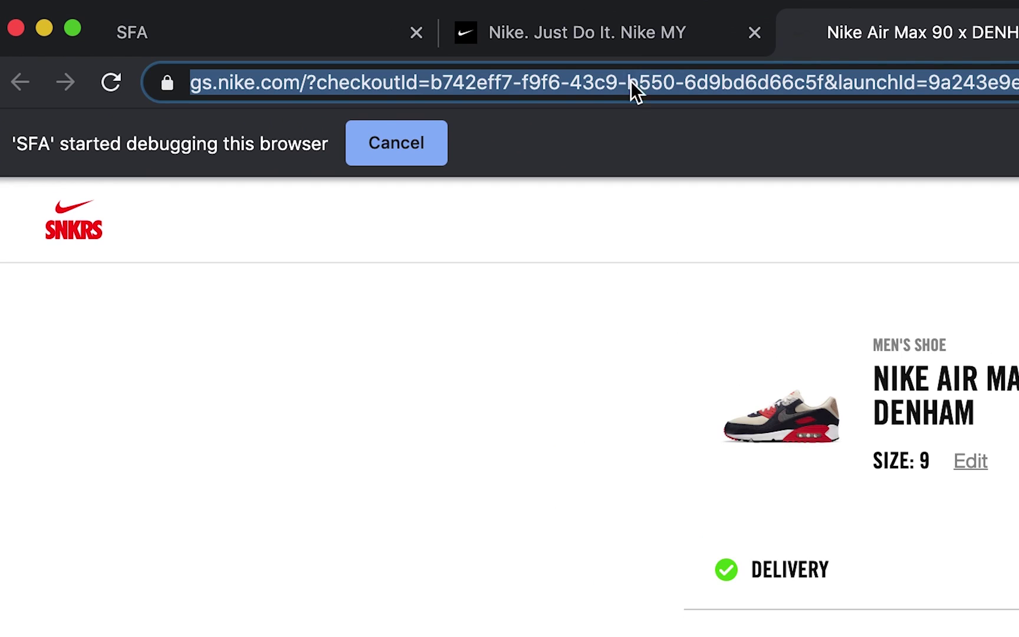
right_click(631, 80)
left_click(740, 250)
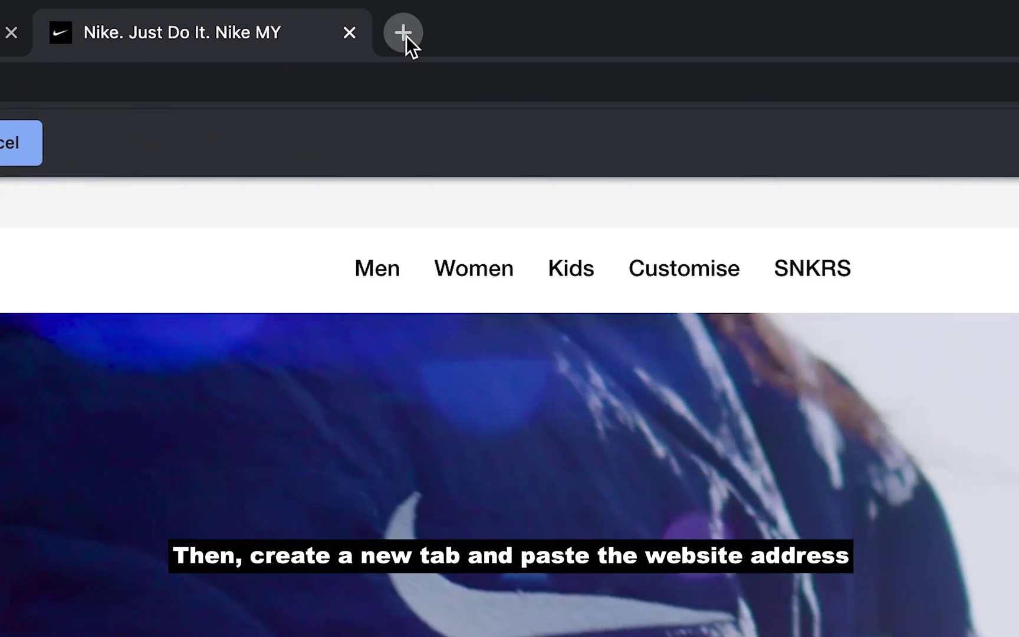
Paste the checkout link into a new tab and load it
left_click(406, 34)
right_click(399, 84)
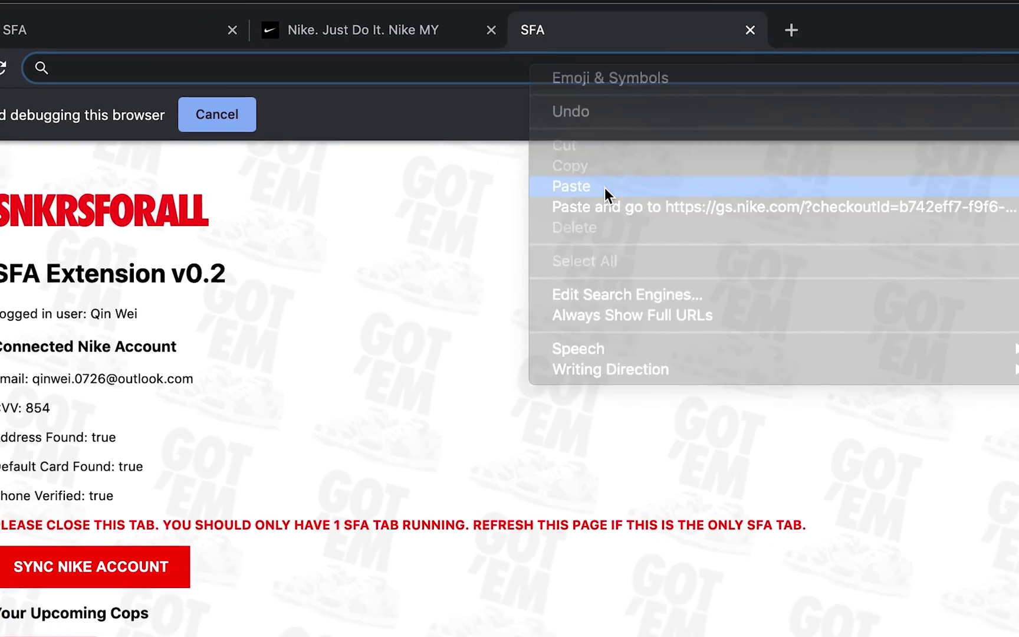
left_click(604, 188)
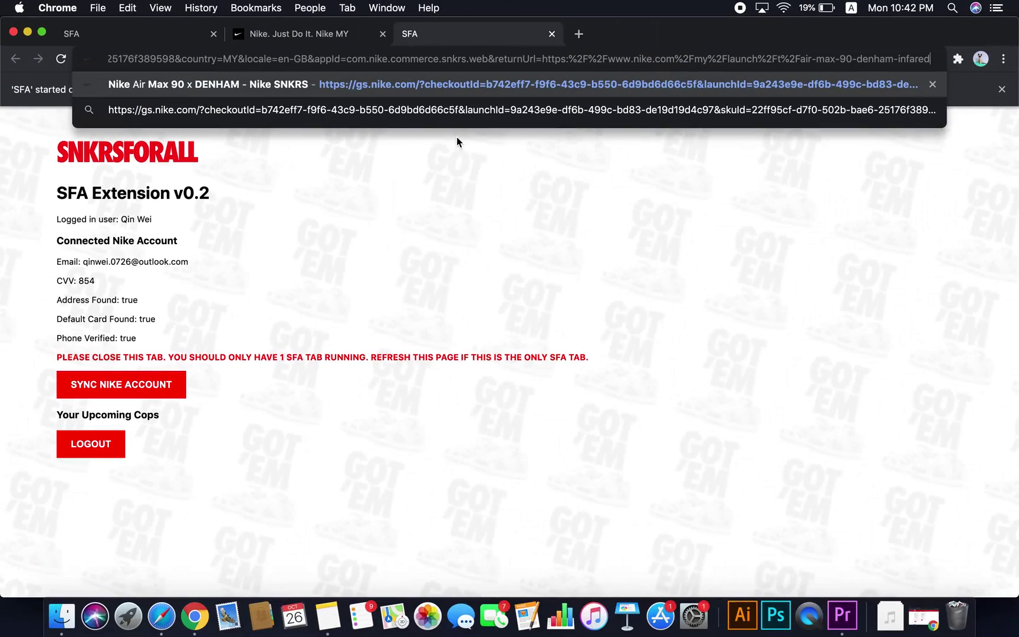
key("Return")
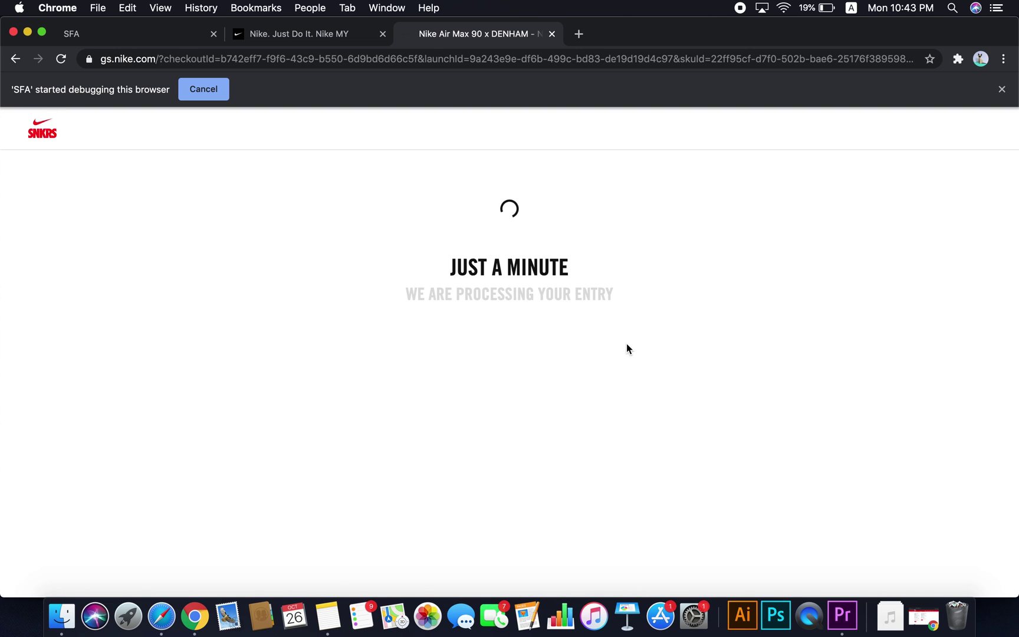
scroll(626, 348, "down", 10)
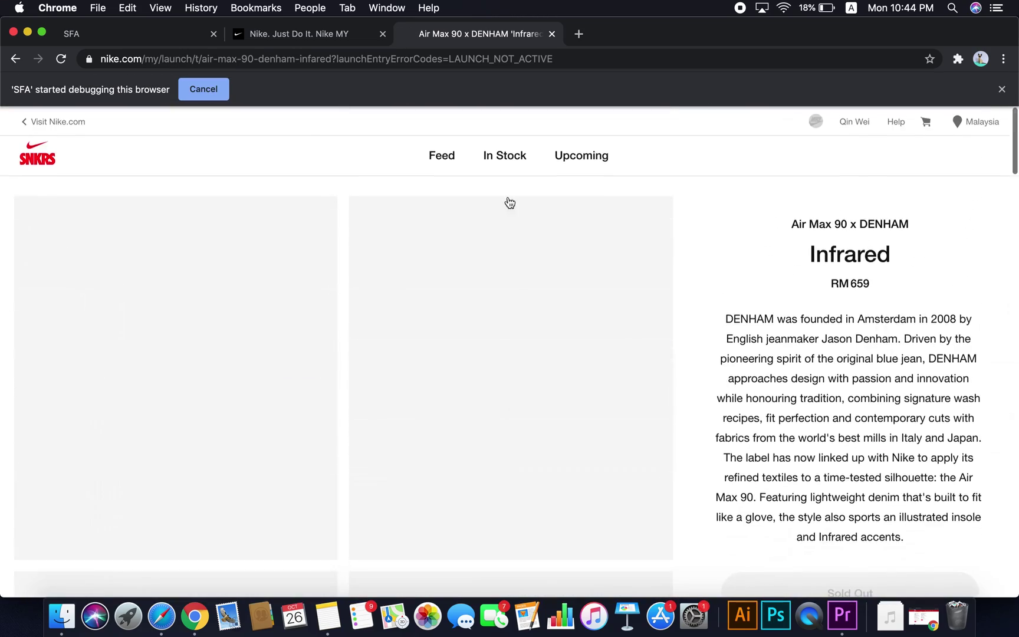
Close the Air Max product tab and go back to the SFA extension page
left_click(176, 35)
left_click(533, 34)
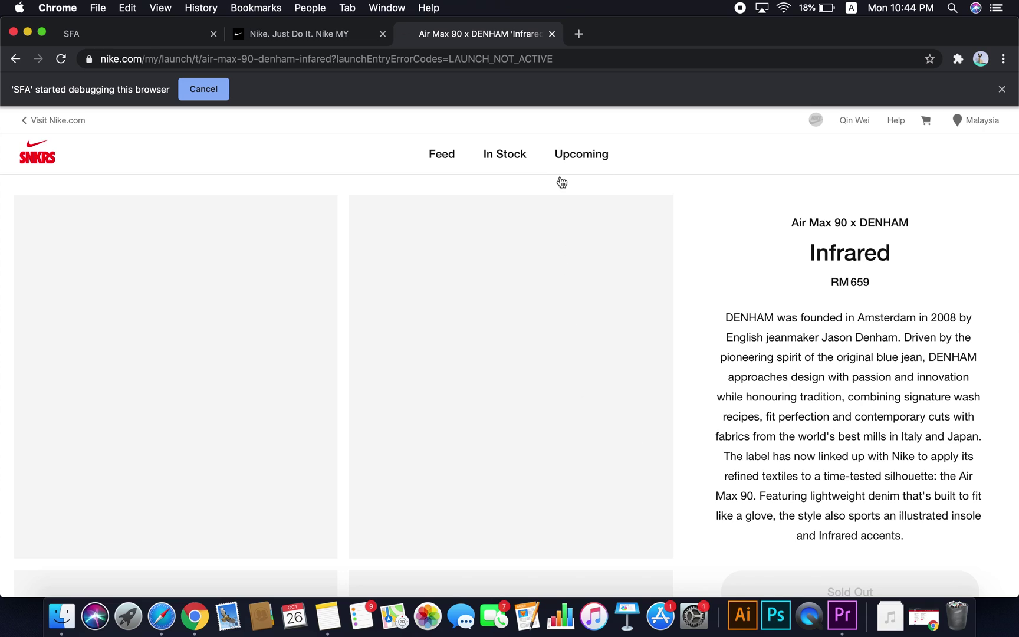
left_click(551, 34)
left_click(186, 36)
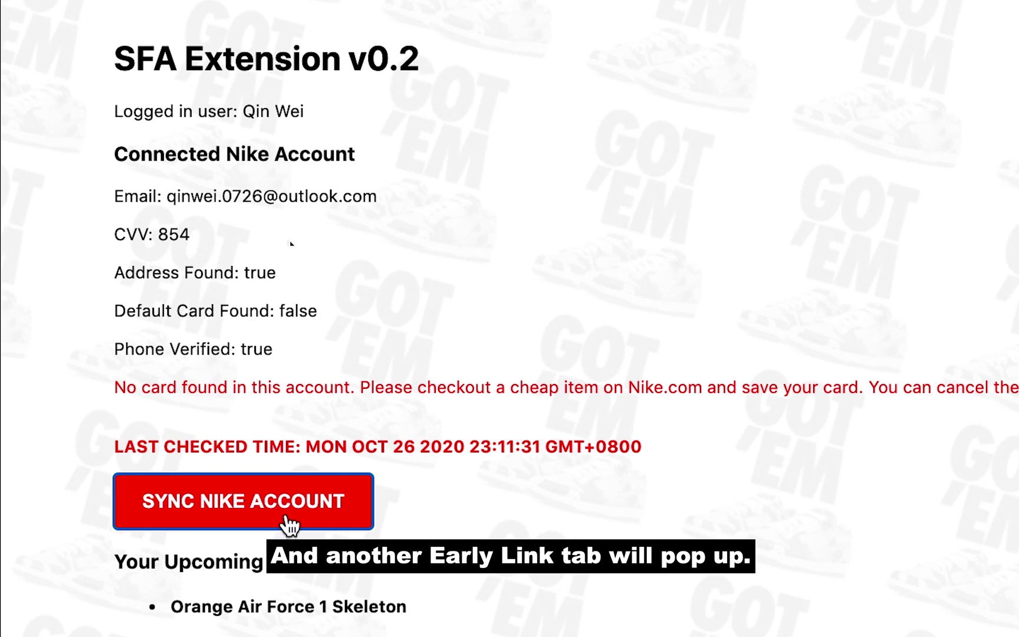
Re-sync the Nike account until SFA reports READY TO COP with a default card
left_click(289, 522)
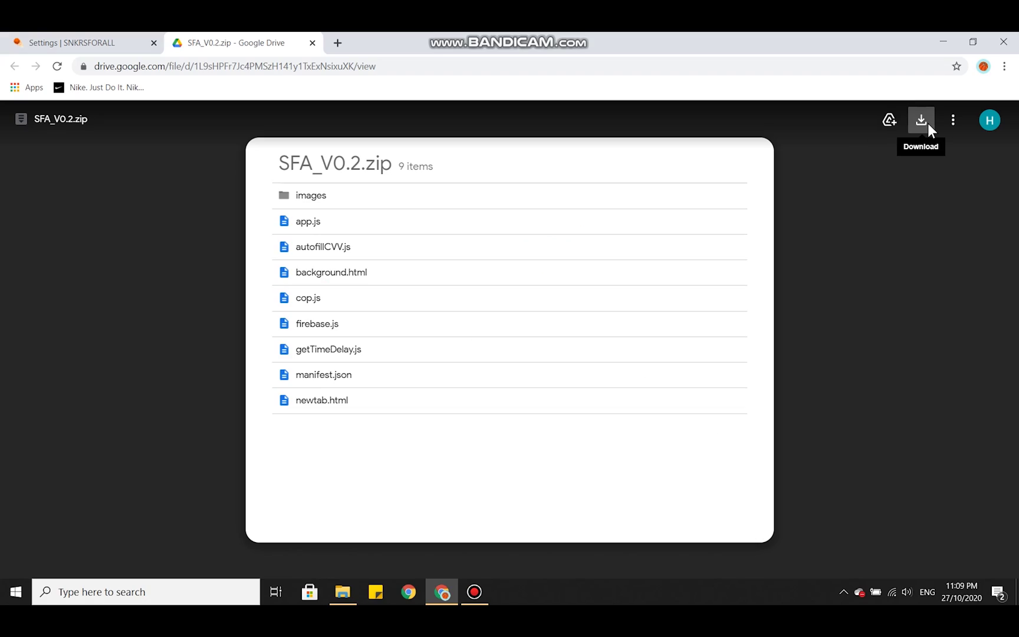
Download SFA_V0.2.zip from Google Drive
left_click(928, 123)
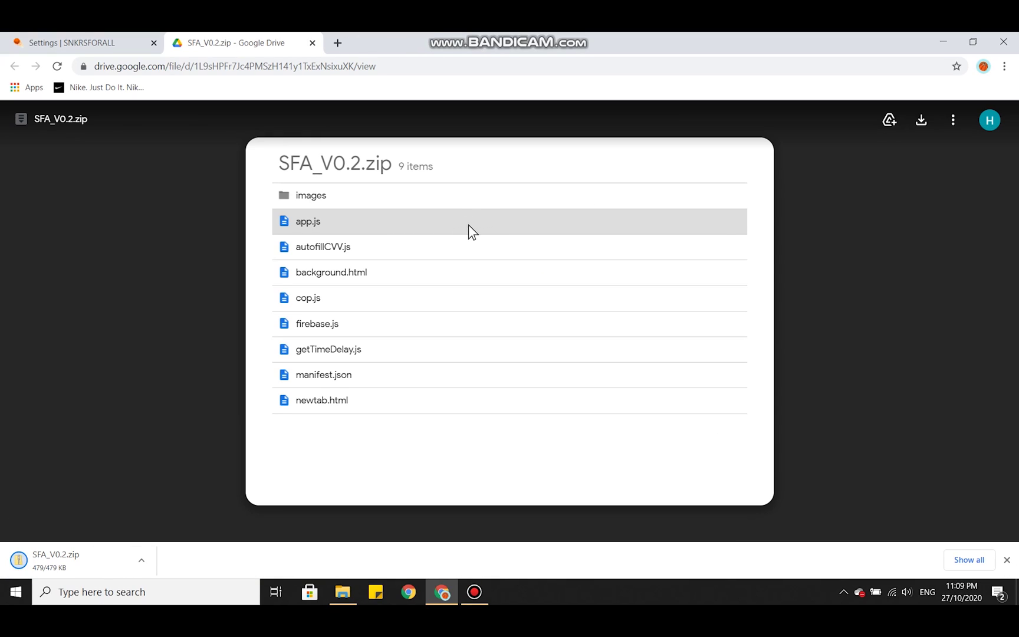
Move SFA_V0.2.zip from the Downloads folder onto the desktop
left_click(343, 592)
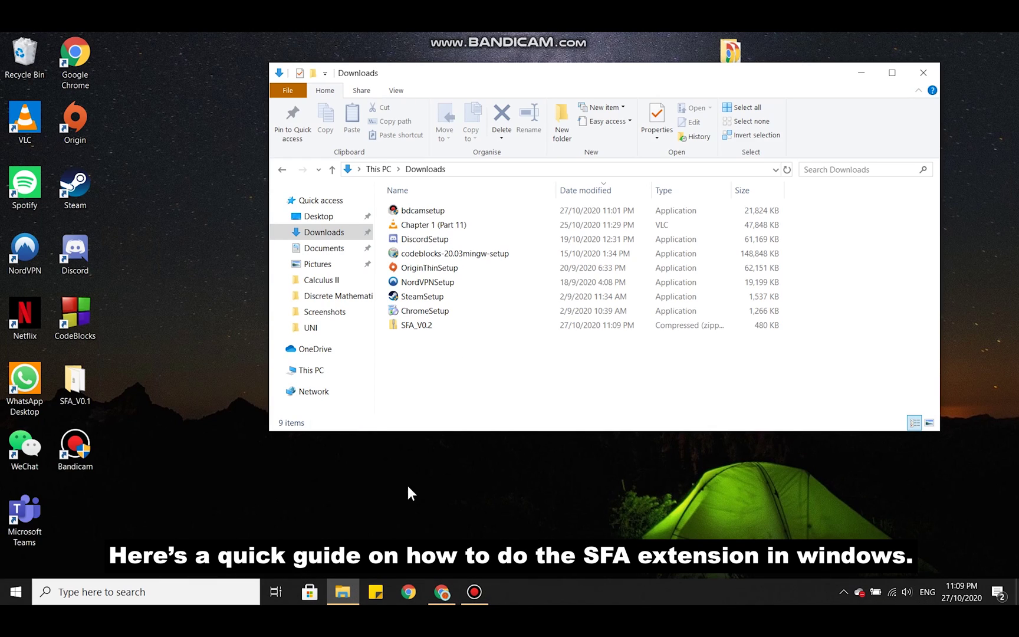
left_click_drag(505, 326, 478, 441)
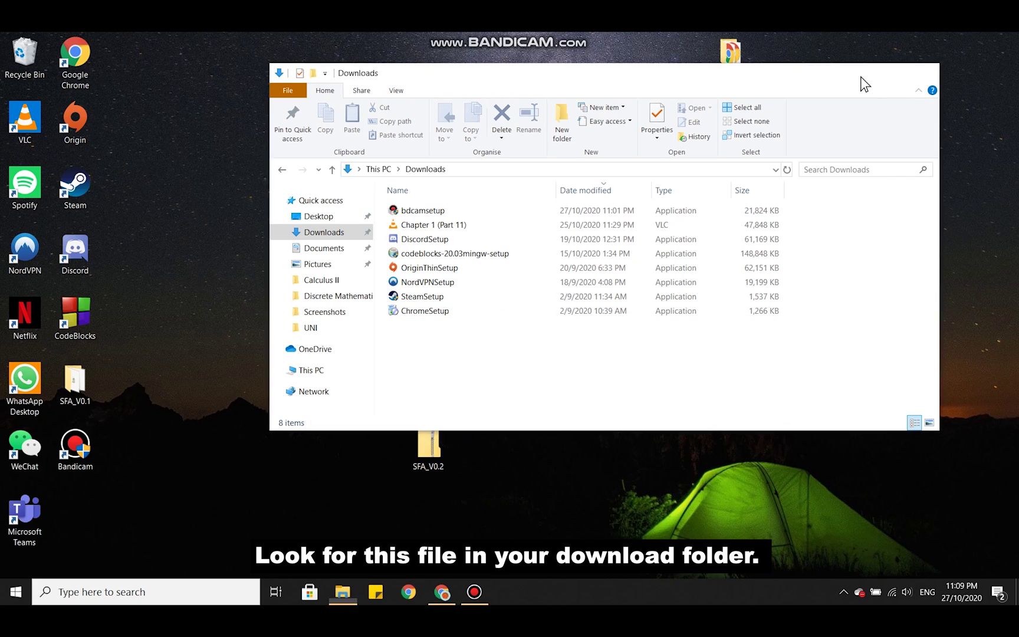
left_click(861, 73)
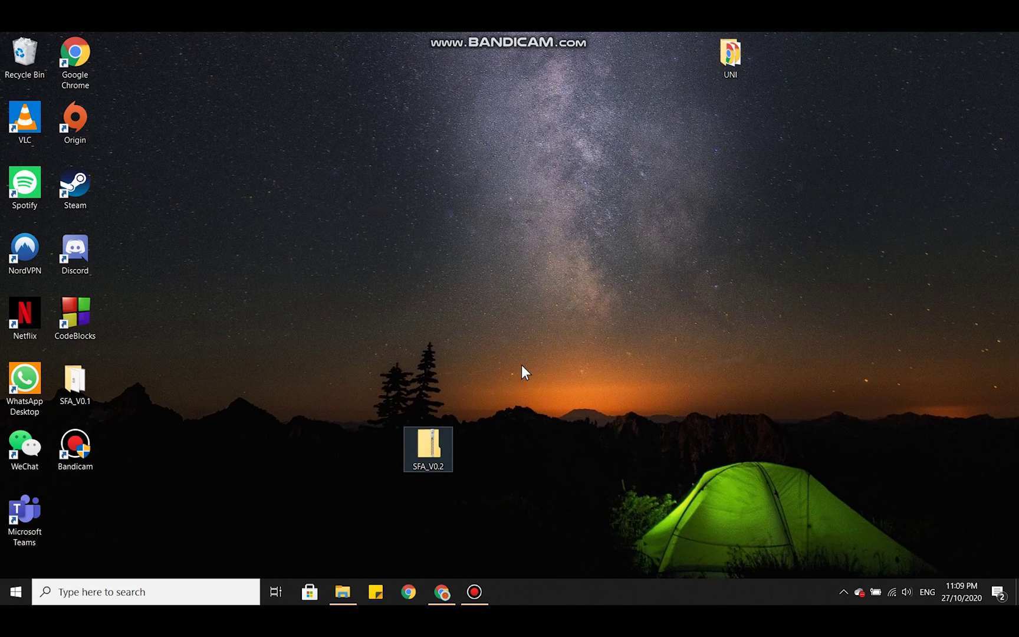
Extract all of SFA_V0.2.zip into a nine-item SFA_V0.2 desktop folder
right_click(430, 443)
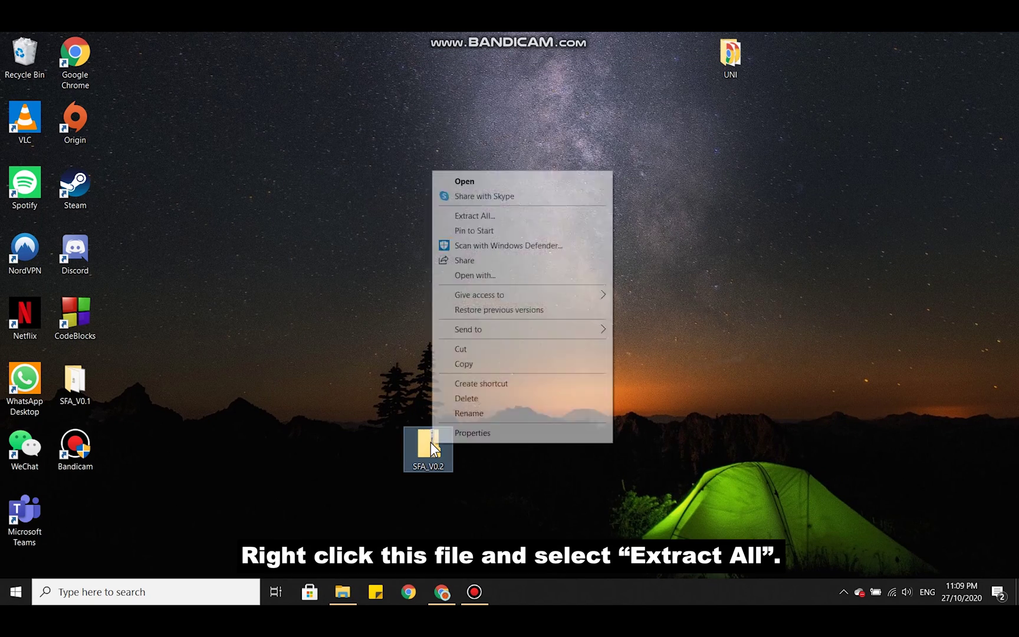
left_click(514, 219)
left_click(616, 443)
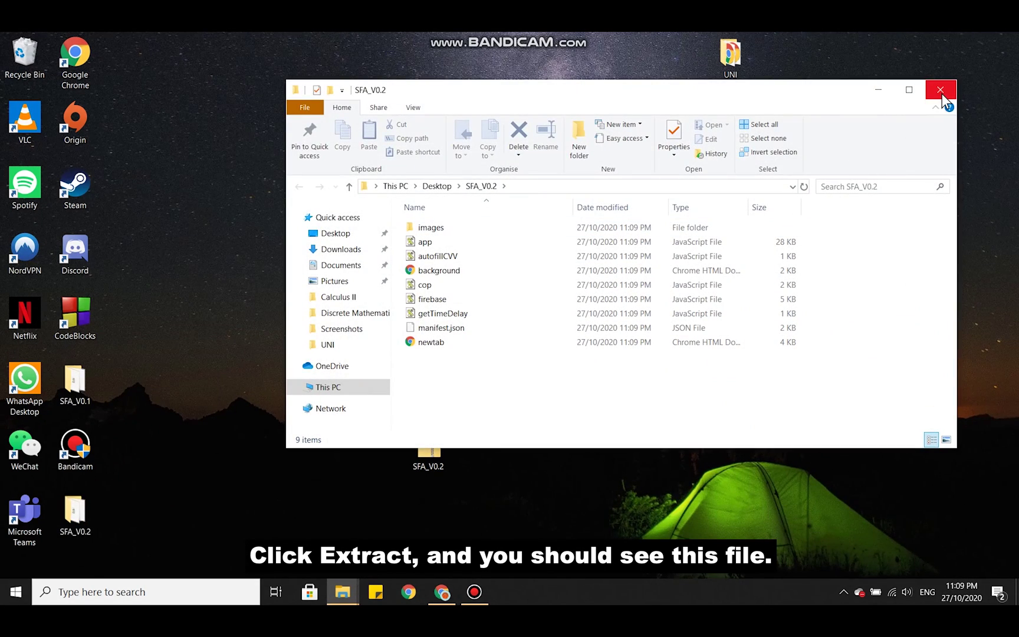
left_click(940, 90)
left_click_drag(214, 537, 576, 444)
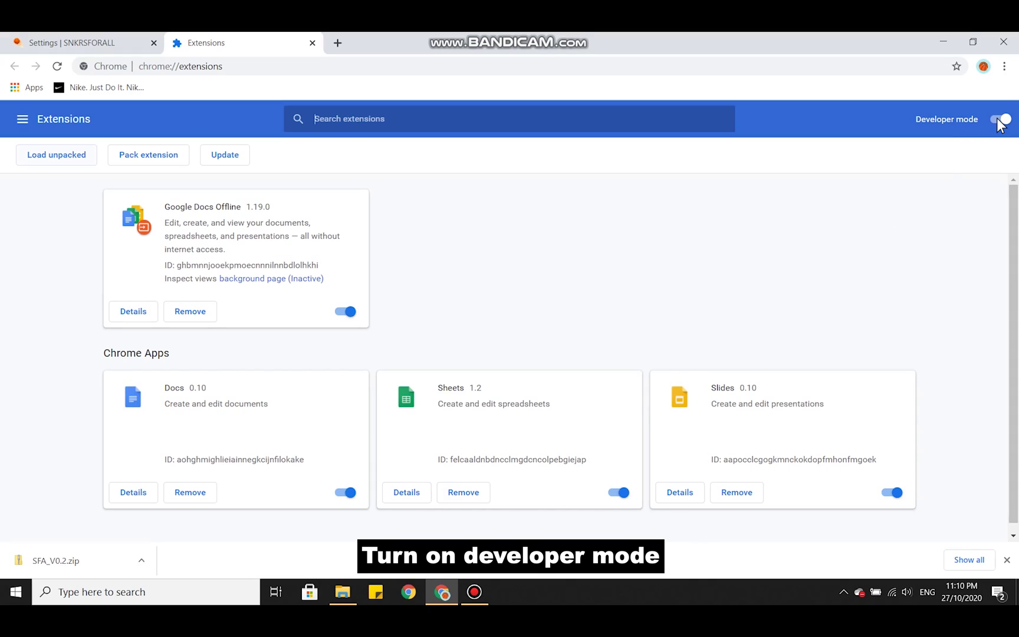
Load the SFA_V0.2 folder as an unpacked Chrome extension
left_click(61, 161)
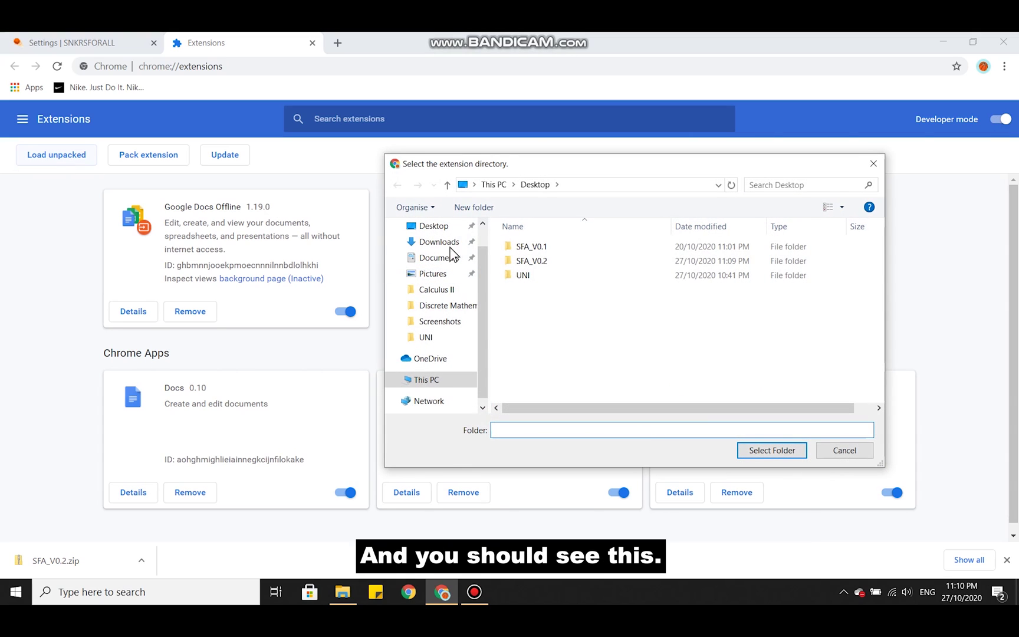
left_click(571, 261)
left_click(763, 452)
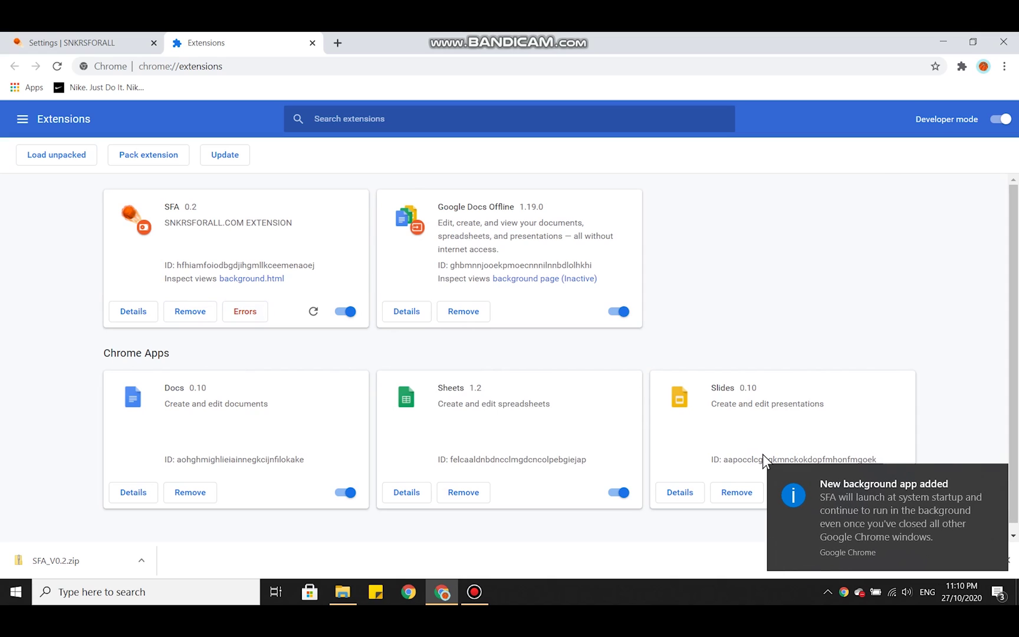
Open the SFA login in a new tab, dismiss the Google prompt, and focus the email field
key("ctrl+t")
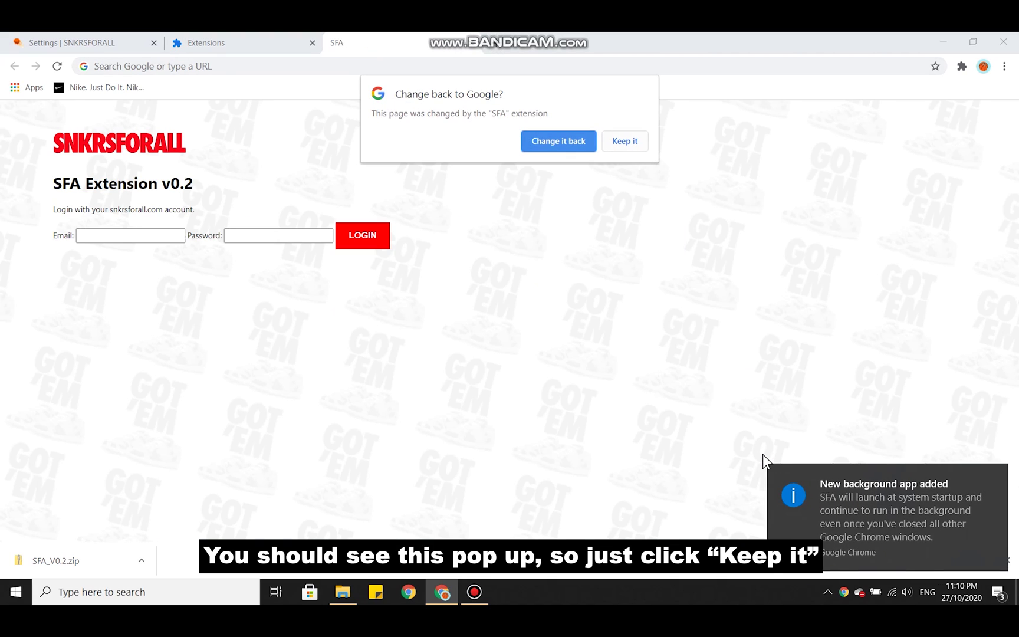
left_click(628, 148)
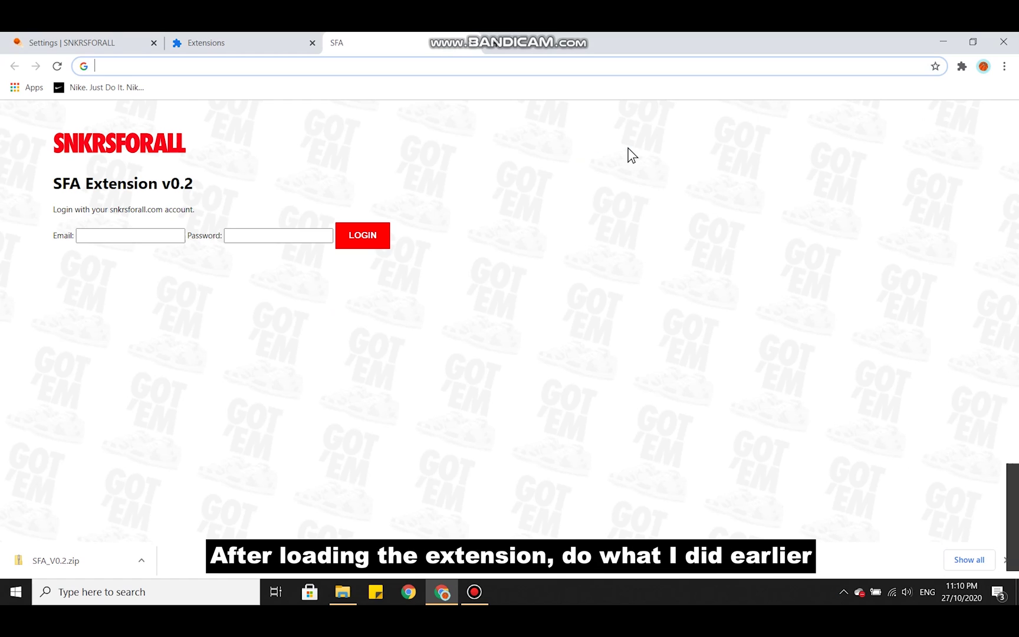
key("Tab")
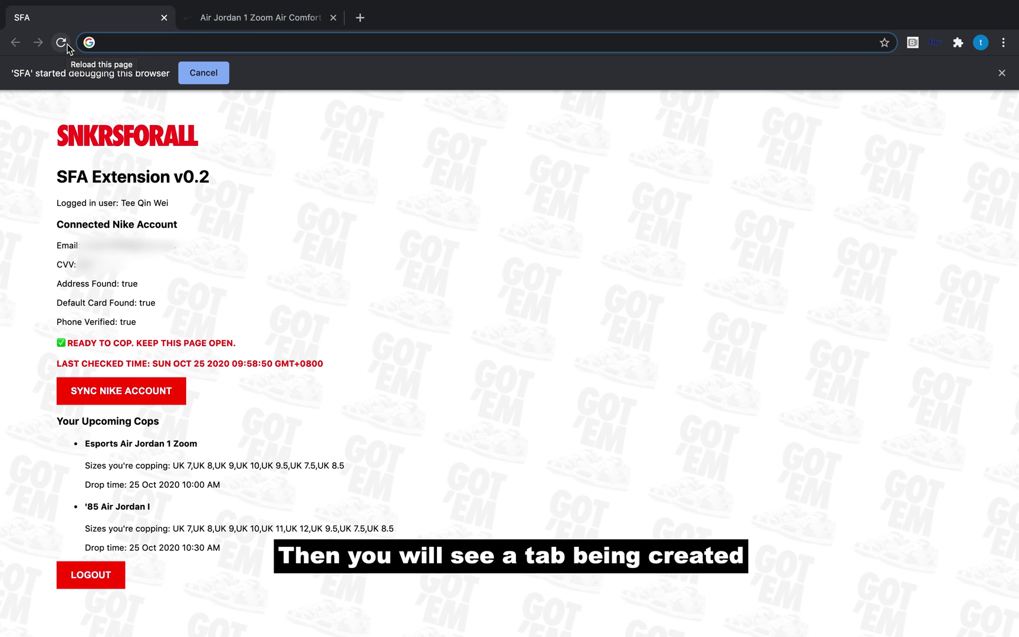
Bring up the Air Jordan 1 Zoom checkout page in the second tab
left_click(289, 27)
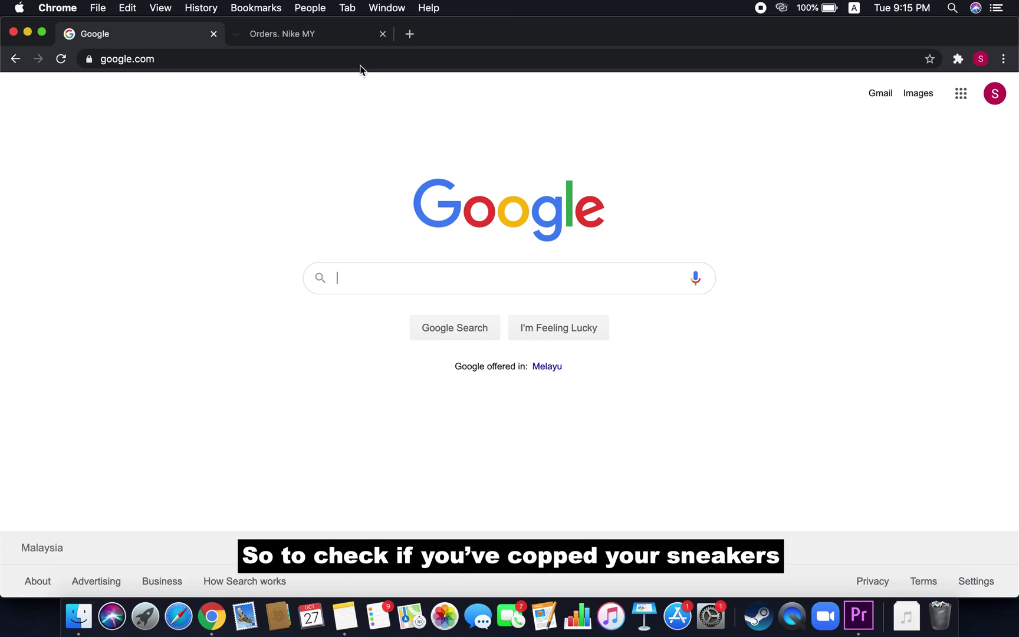
Open the SNKRSFORALL dashboard and scroll down to Big Wins History
left_click(334, 59)
type("snkrsforall")
key("Return")
scroll(496, 264, "down", 20)
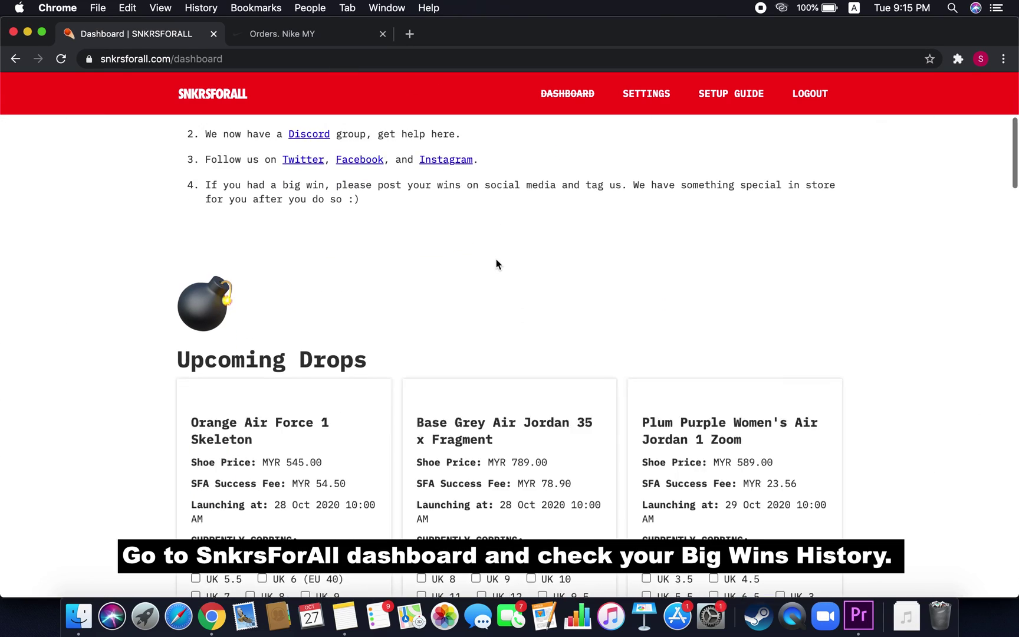
scroll(497, 264, "down", 5)
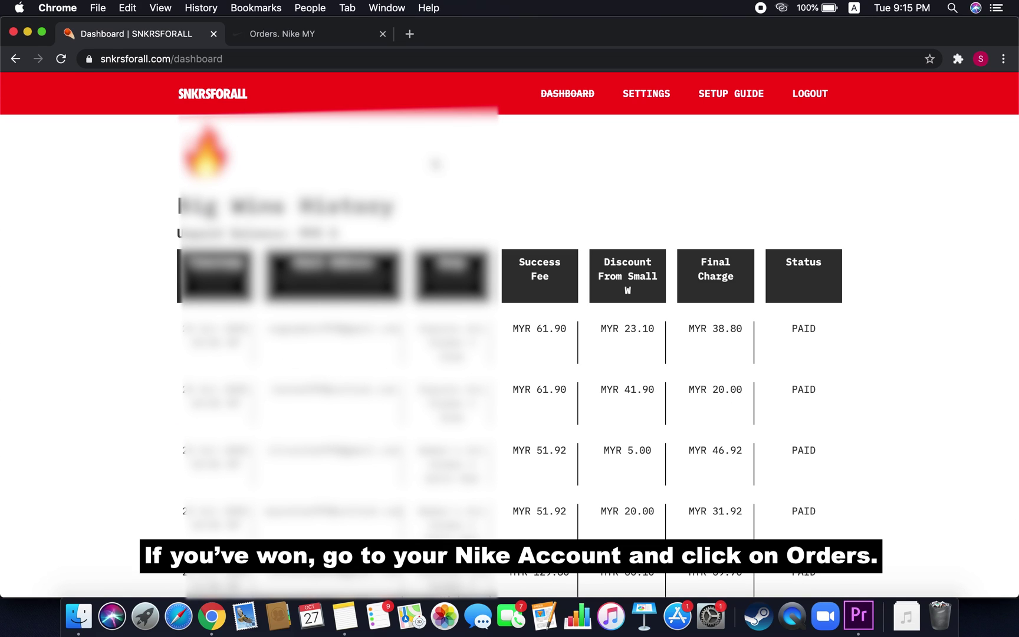
Check the Nike account's Orders list
left_click(326, 37)
mouse_move(931, 90)
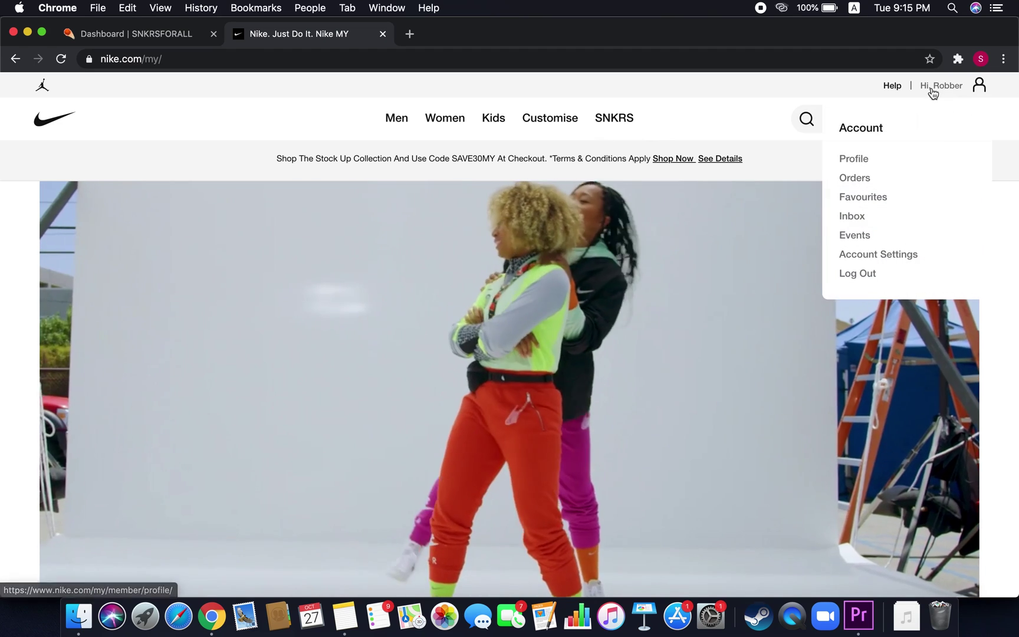
left_click(855, 178)
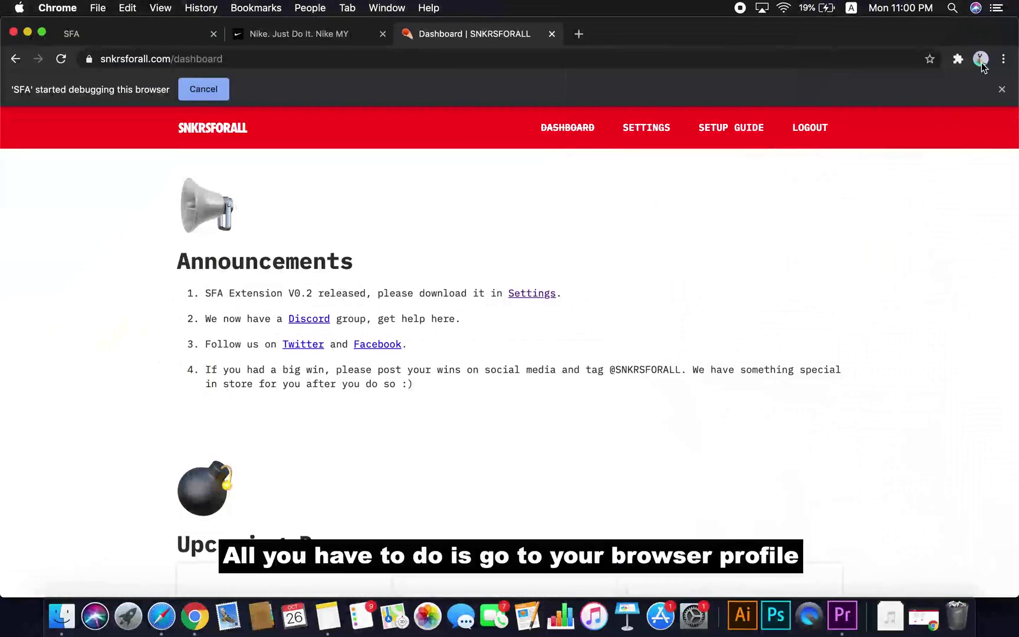
Add a new Chrome profile named for the user
left_click(980, 59)
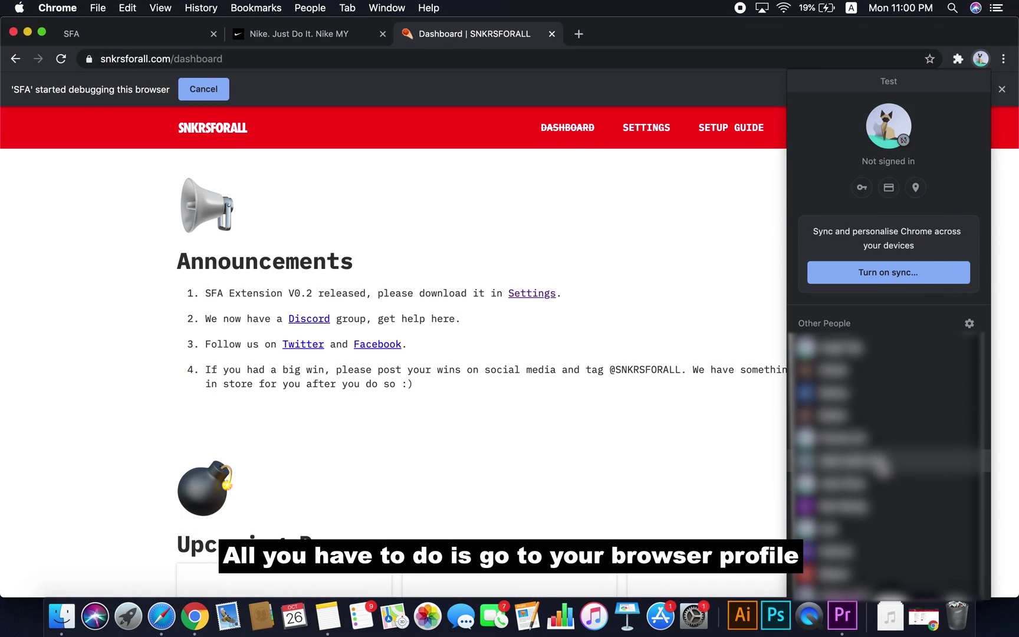
scroll(931, 266, "down", 5)
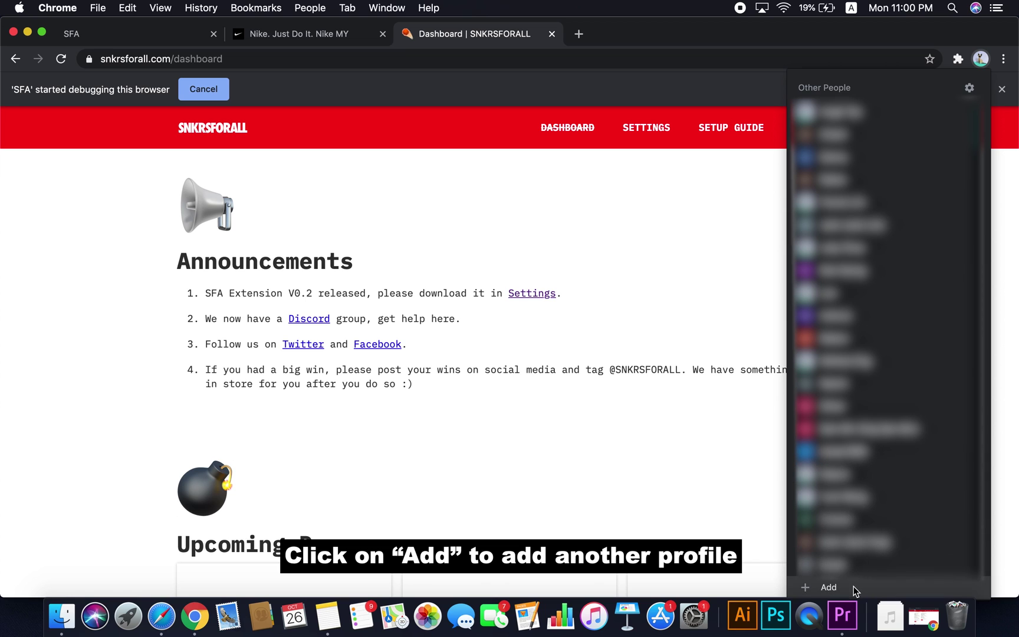
left_click(828, 587)
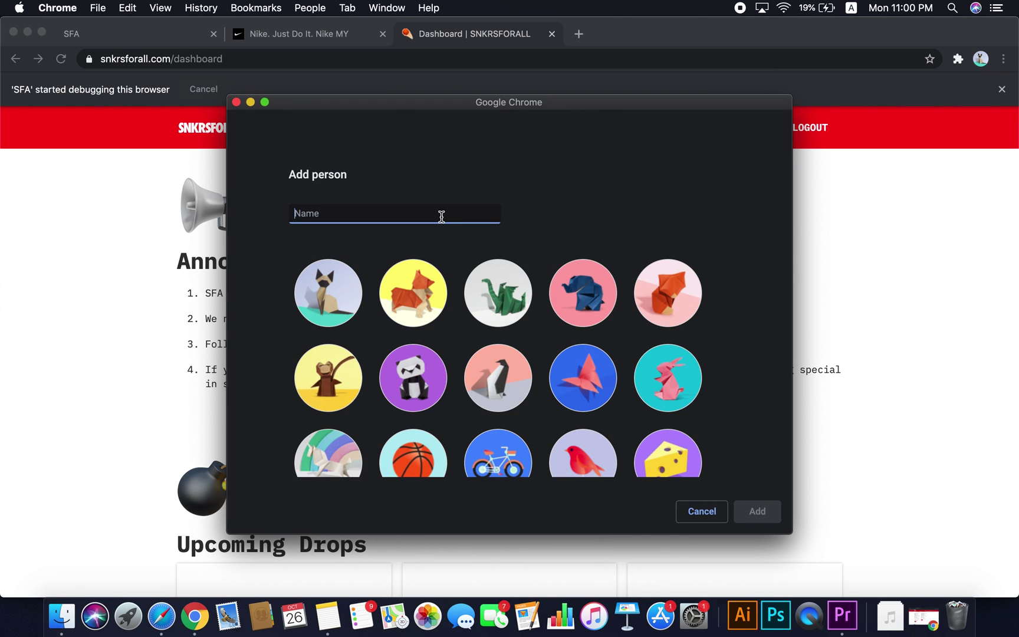
type("Richard")
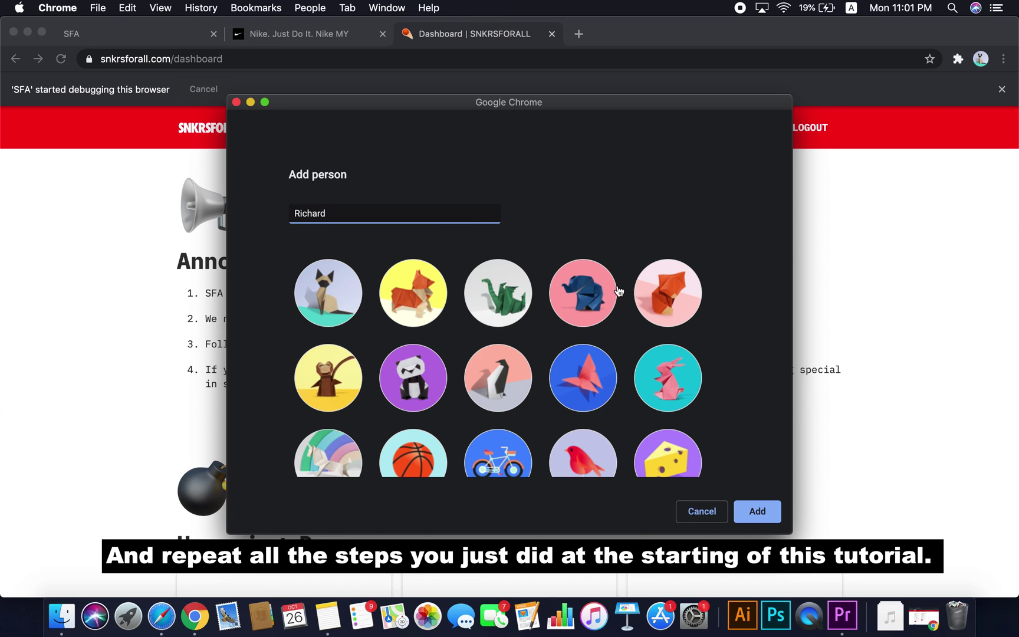
left_click(759, 513)
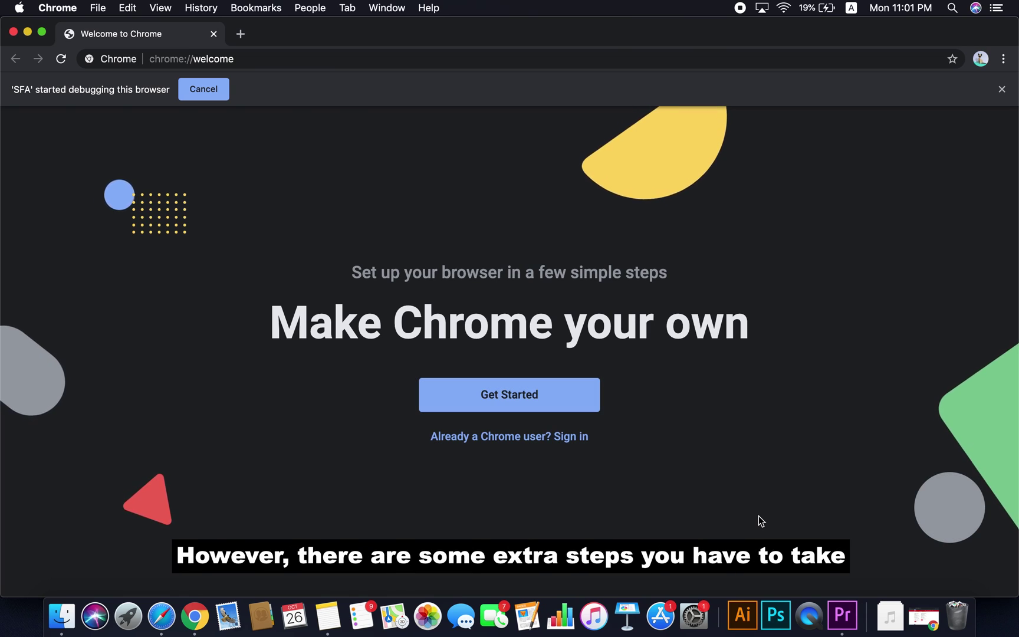
Go to snkrsforall.com in the new profile
left_click(358, 59)
type("snkrsforall.com")
key("Return")
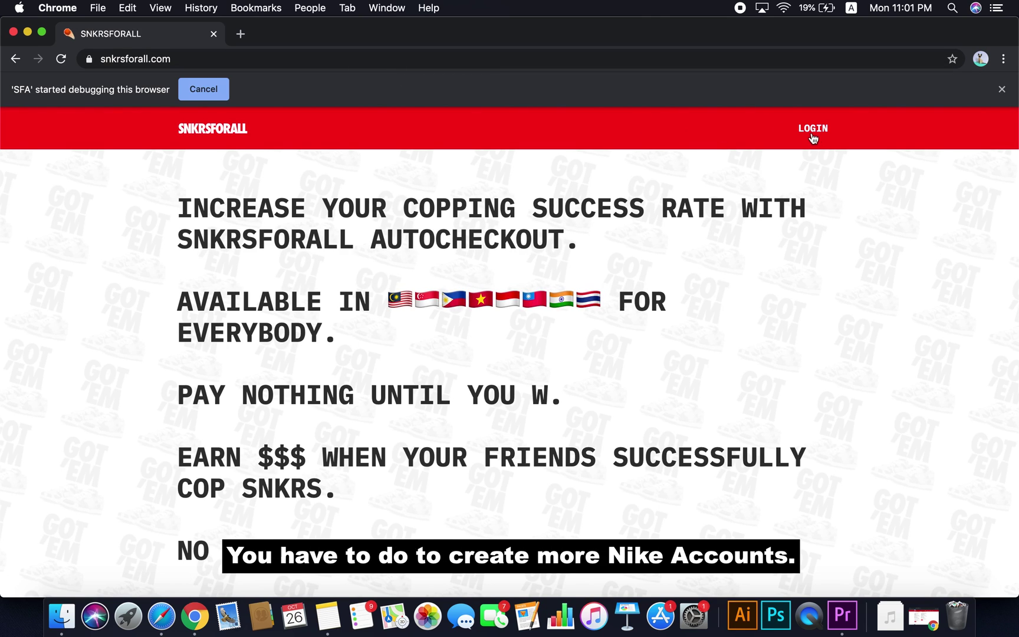
Log in to SNKRSFORALL with the account email and password, and save the password
left_click(813, 129)
left_click(317, 261)
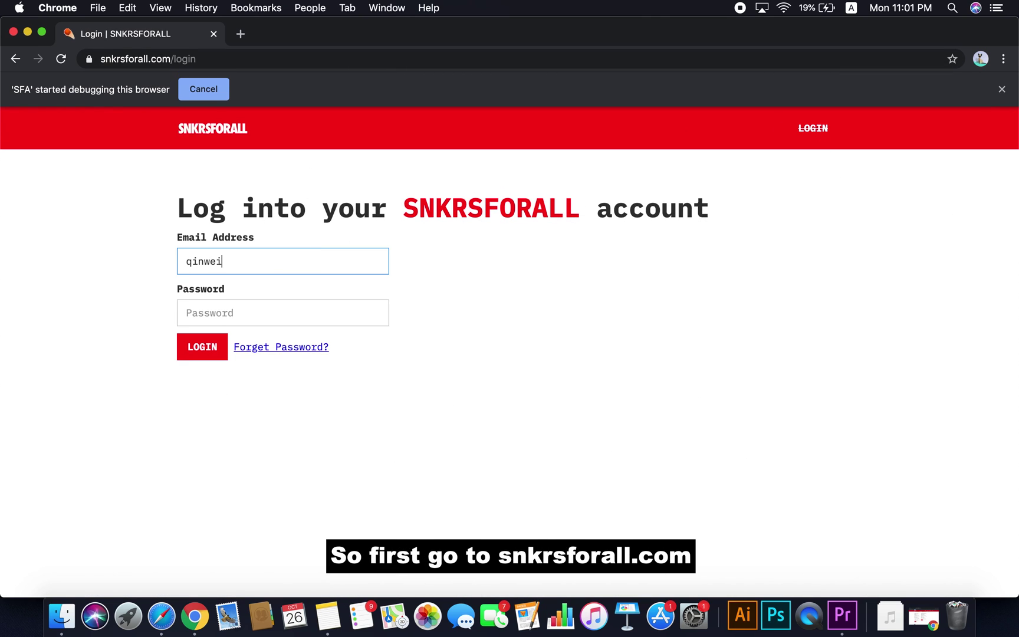
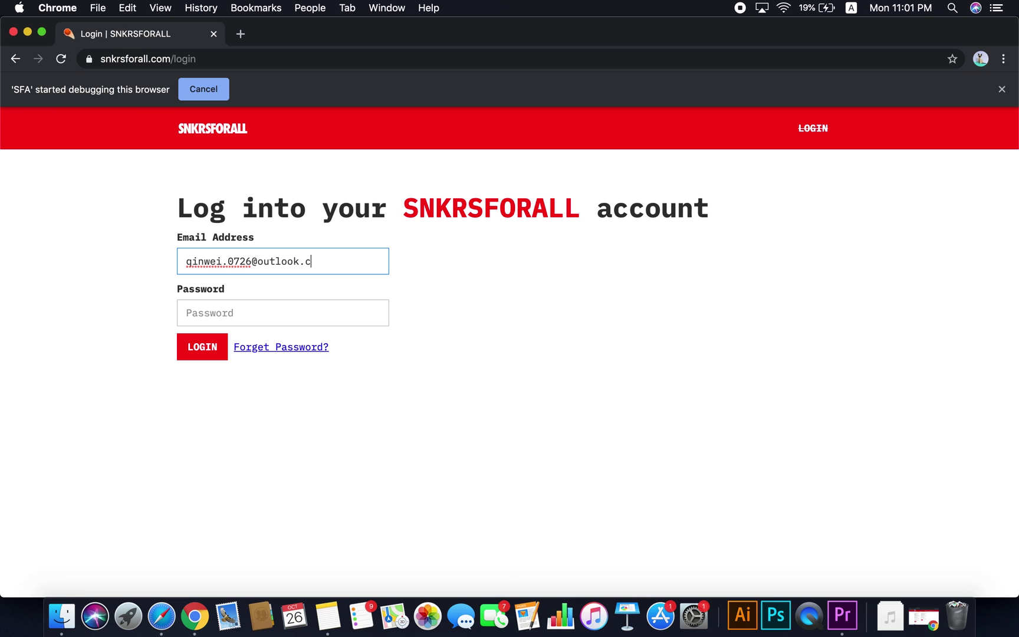
left_click(283, 312)
type("••")
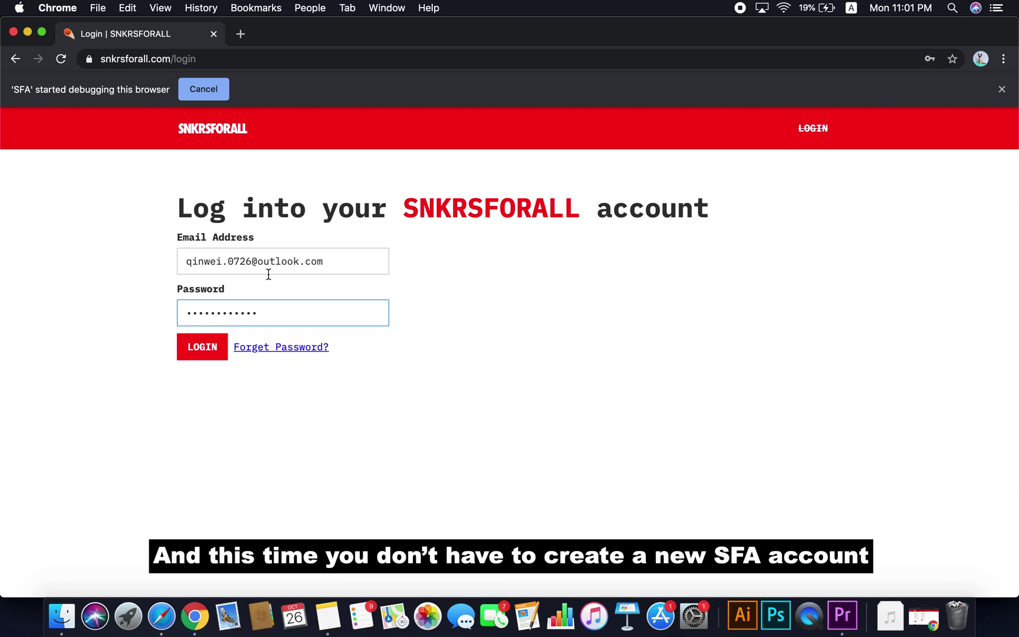
type("••••••••••")
left_click(208, 351)
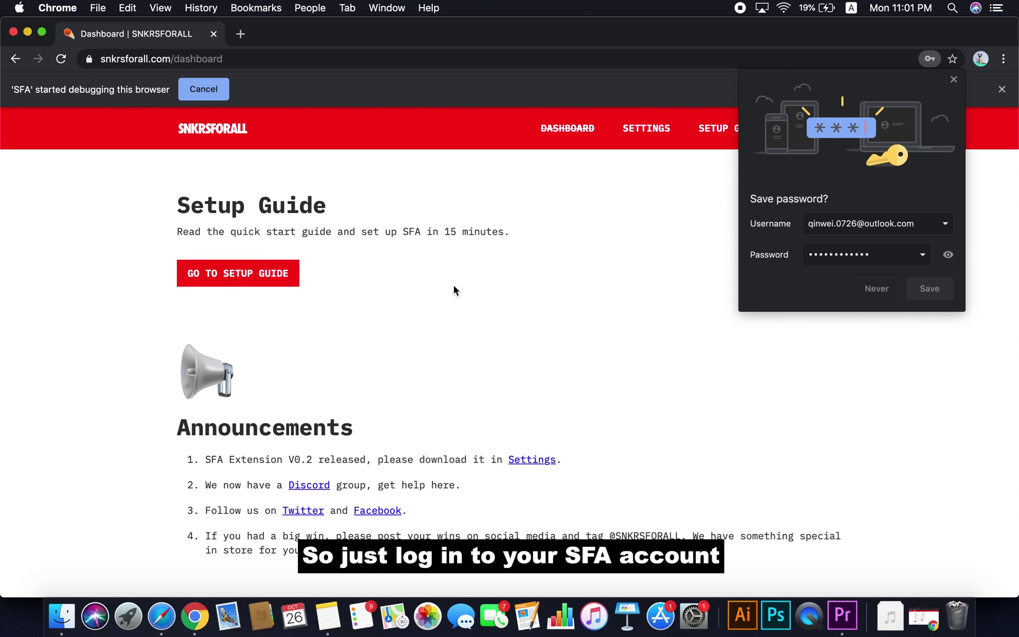
left_click(931, 292)
left_click(952, 84)
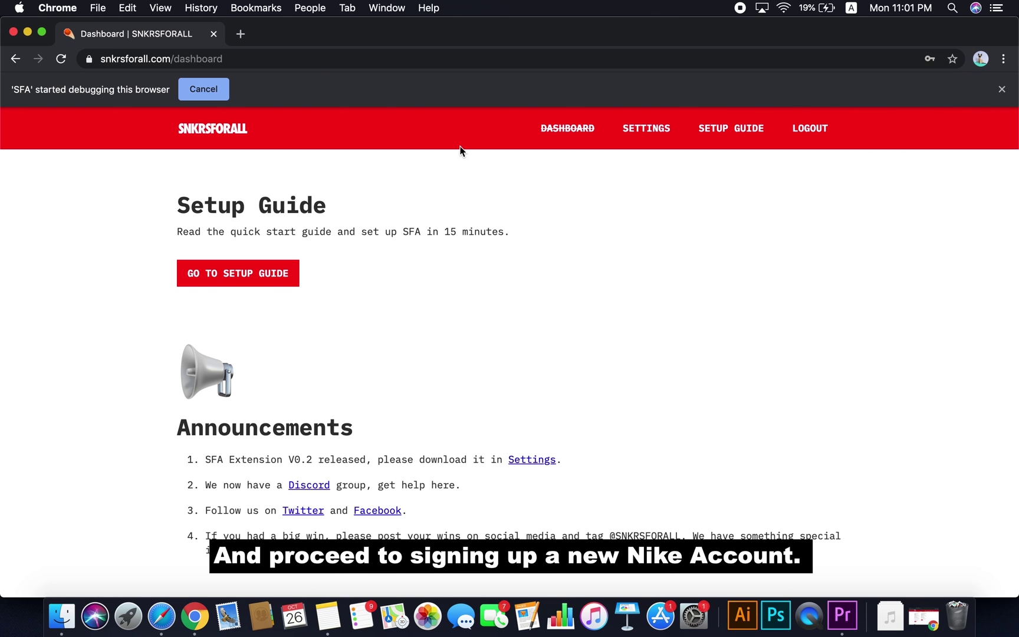
Open nike.com in a second tab
left_click(240, 34)
type("nike.com")
key("Return")
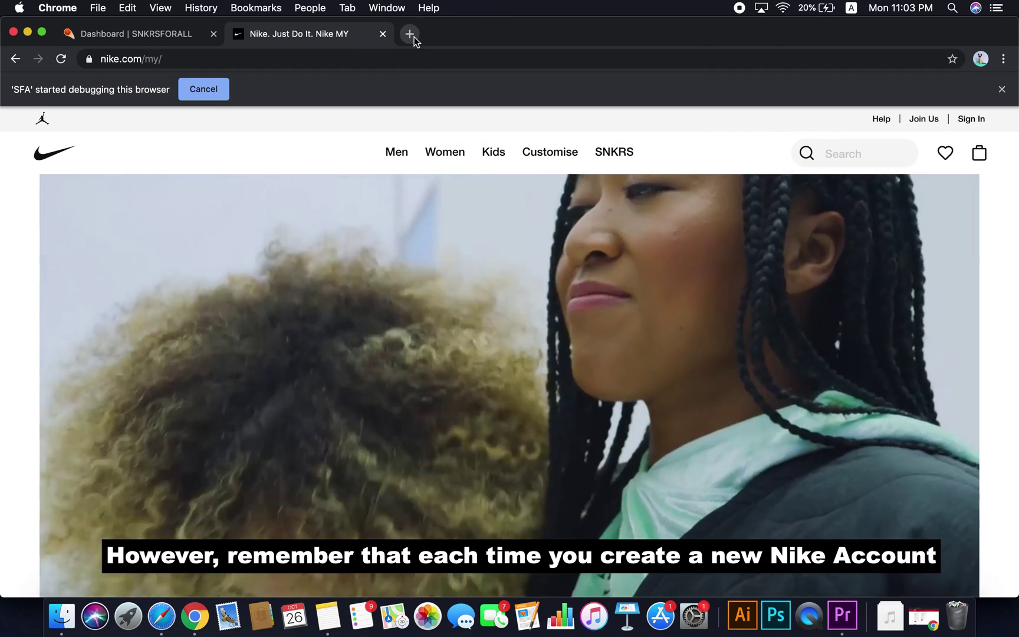
Go to outlook.com in a new tab and start creating a free account
left_click(409, 33)
type("outlook.com")
key("Return")
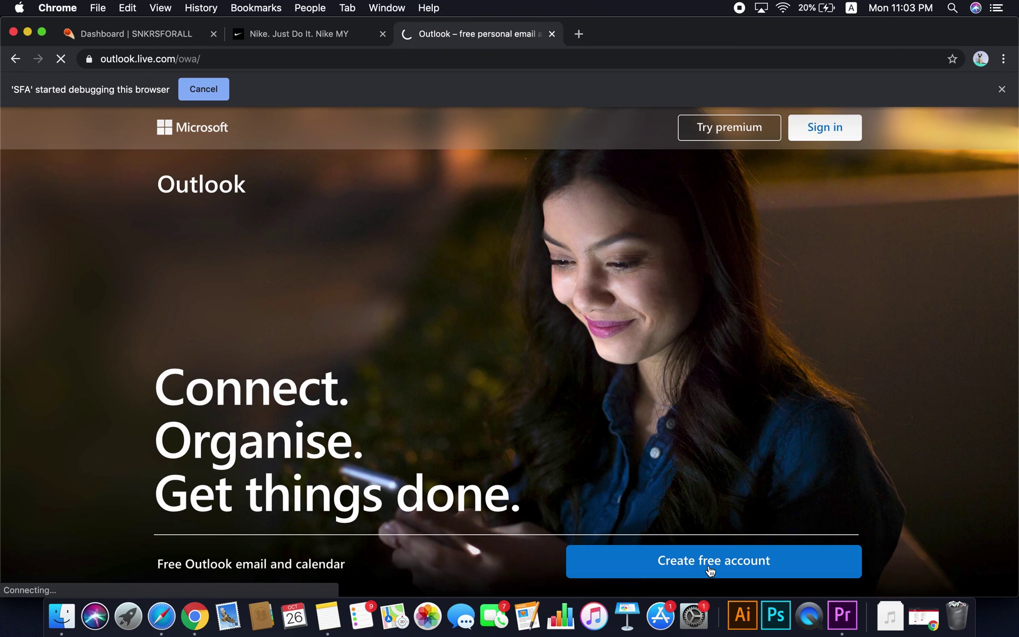
left_click(710, 571)
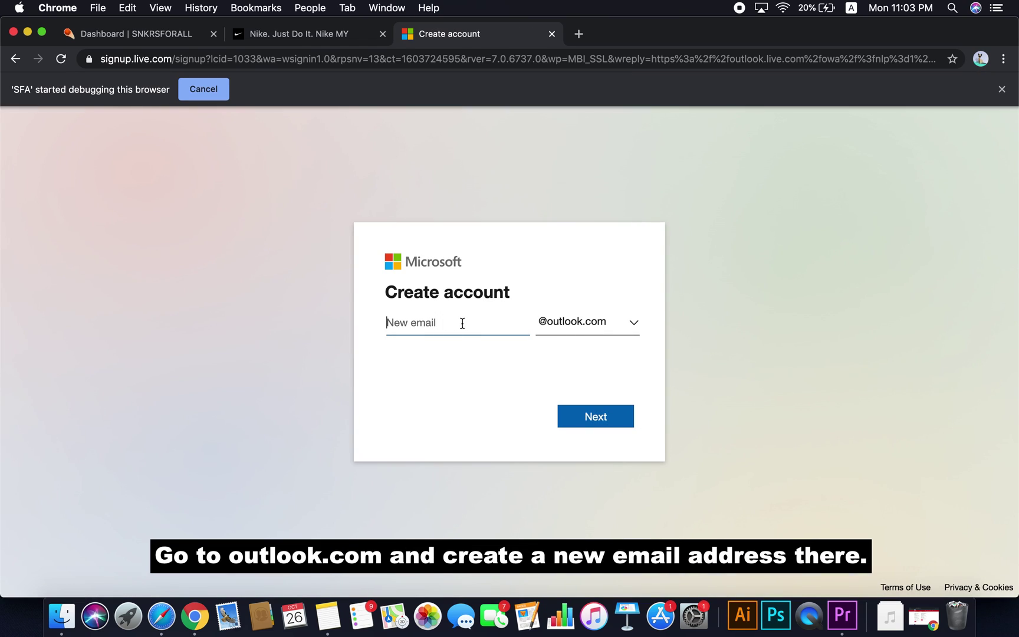
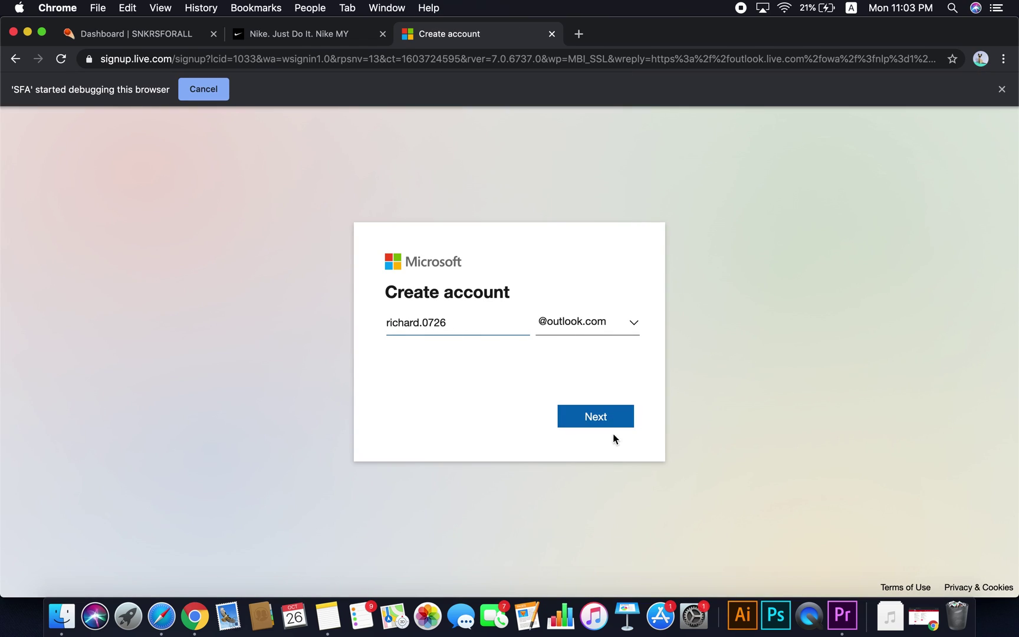
Choose the new Outlook email address and a password, and save the password in the browser
left_click(604, 419)
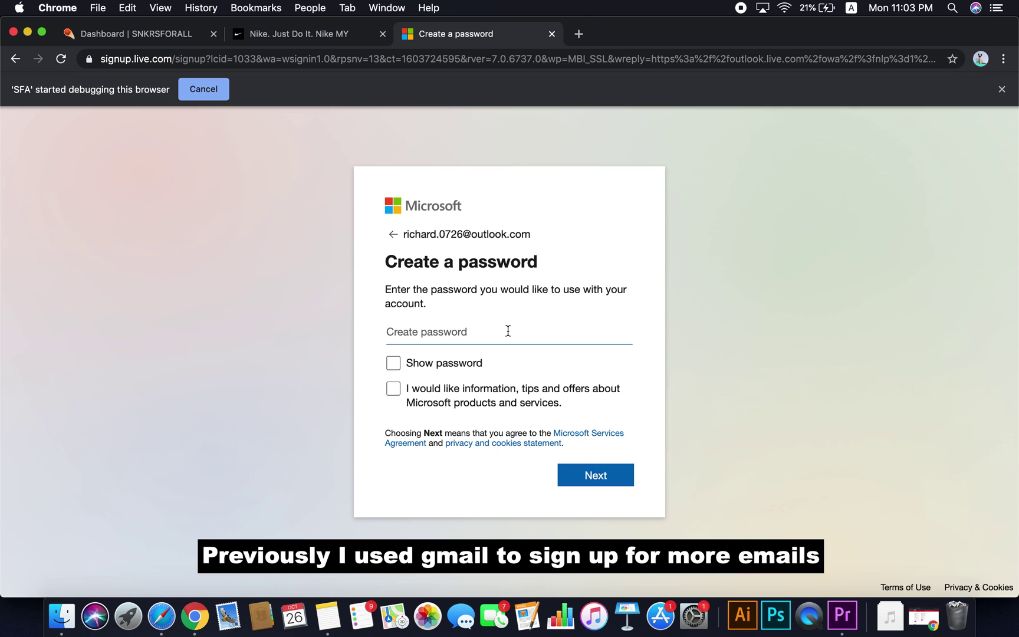
type("******")
left_click(627, 483)
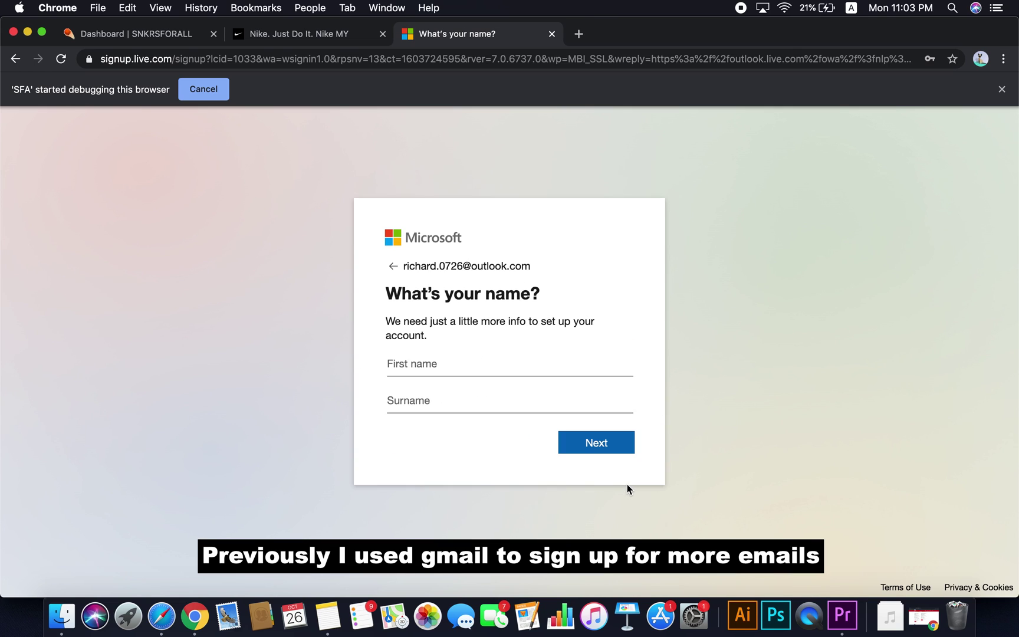
left_click(929, 286)
Enter the account holder's first name and surname to finish sign-up
key("Return")
left_click(555, 418)
key("Return")
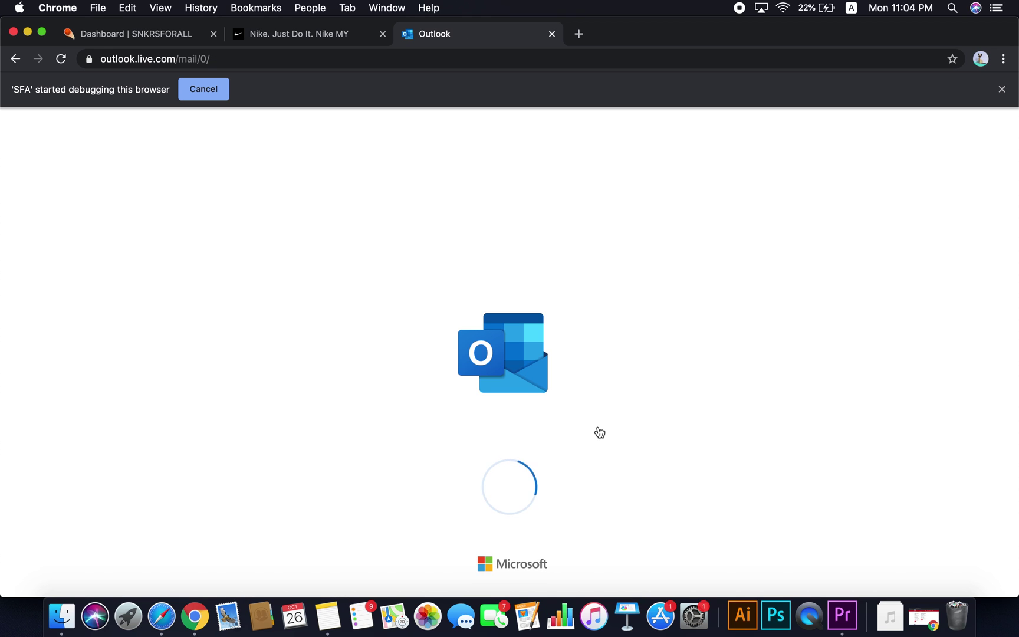
Return to the Nike site and open the Join Us membership form
left_click(330, 36)
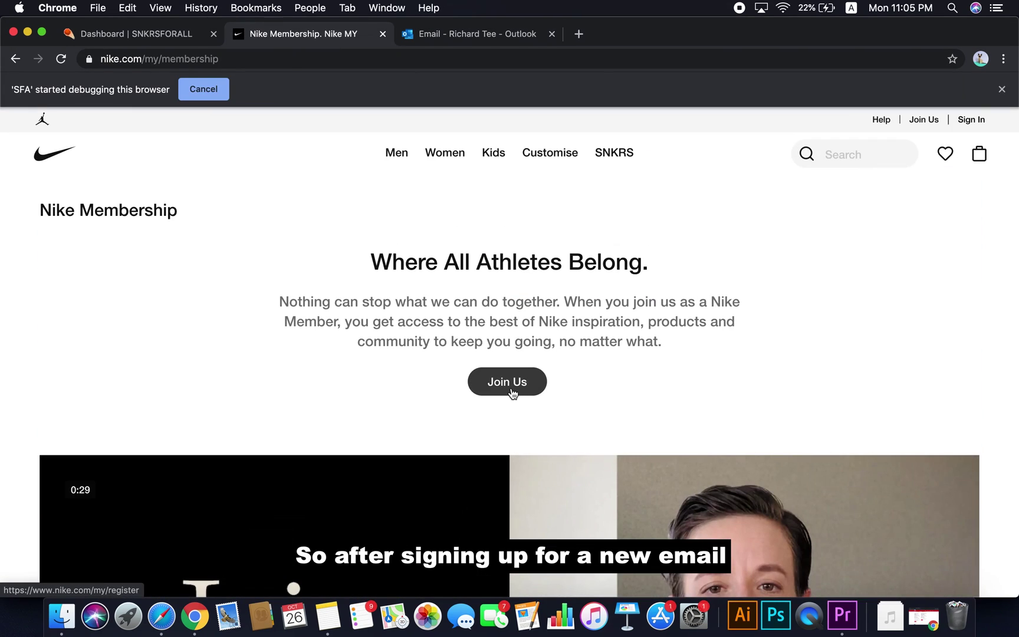
left_click(513, 394)
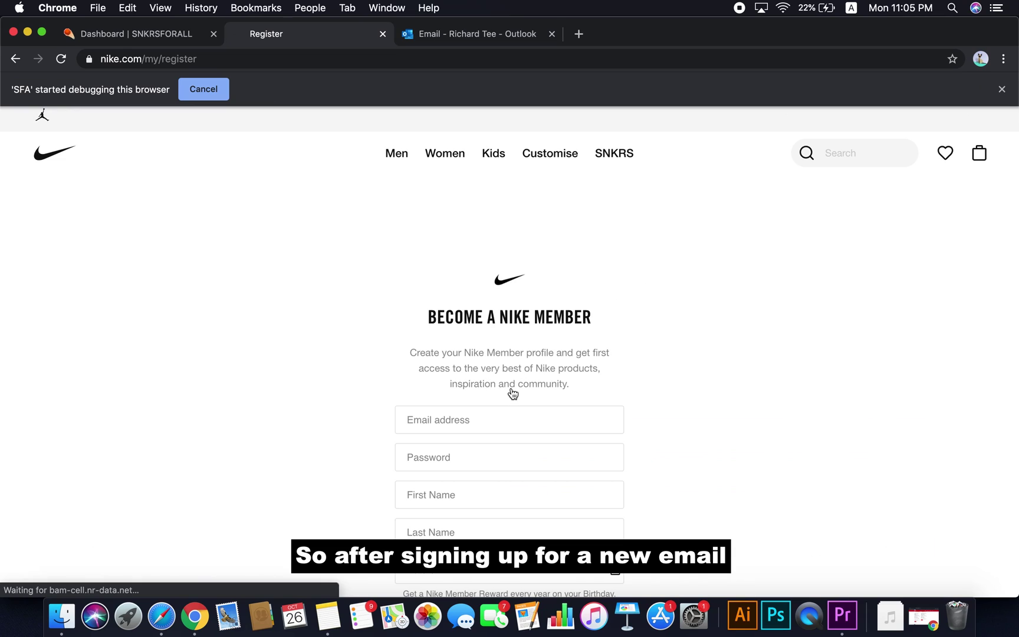
scroll(507, 419, "down", 3)
Fill in the new Outlook email, a password and the first name on the Nike form
left_click(493, 267)
key("Tab")
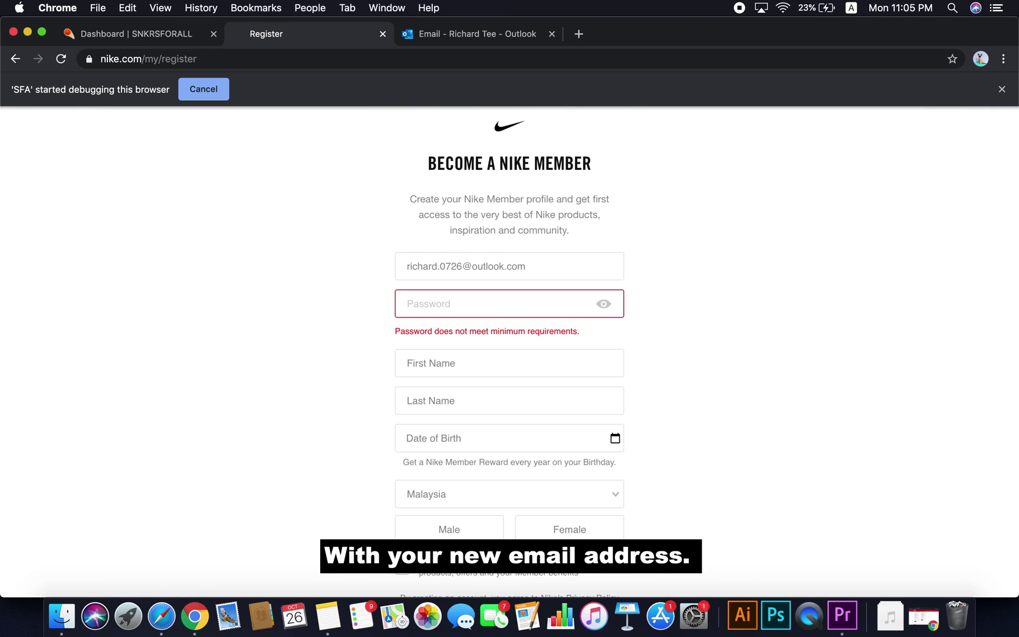
type("••••••••••••")
key("Tab")
type("R")
key("Tab")
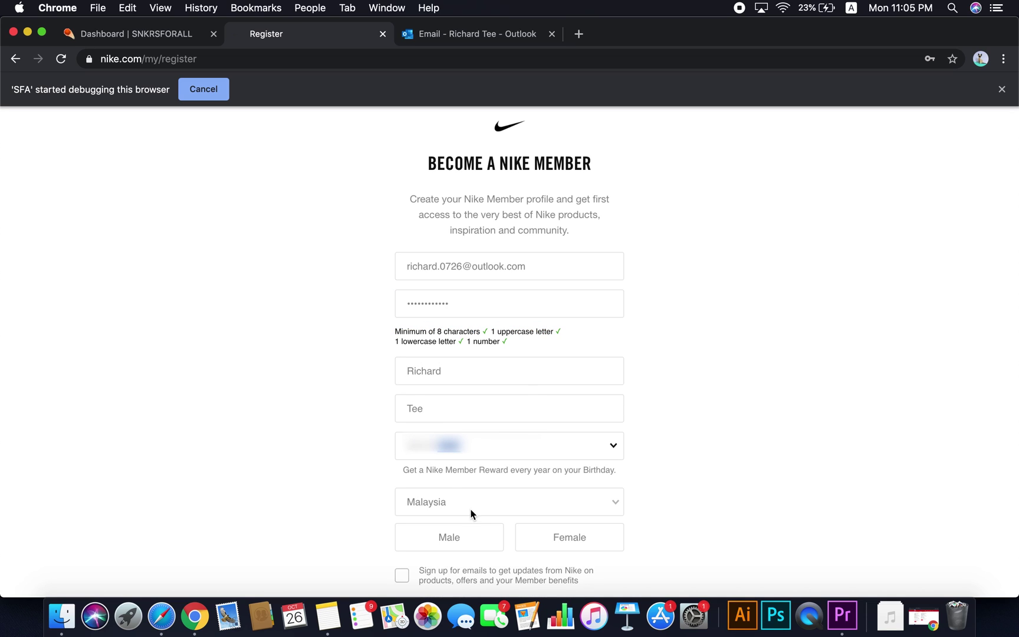
Select Male, opt in to Nike updates, submit the registration and save the password
left_click(466, 534)
left_click(402, 575)
scroll(413, 531, "down", 4)
left_click(506, 463)
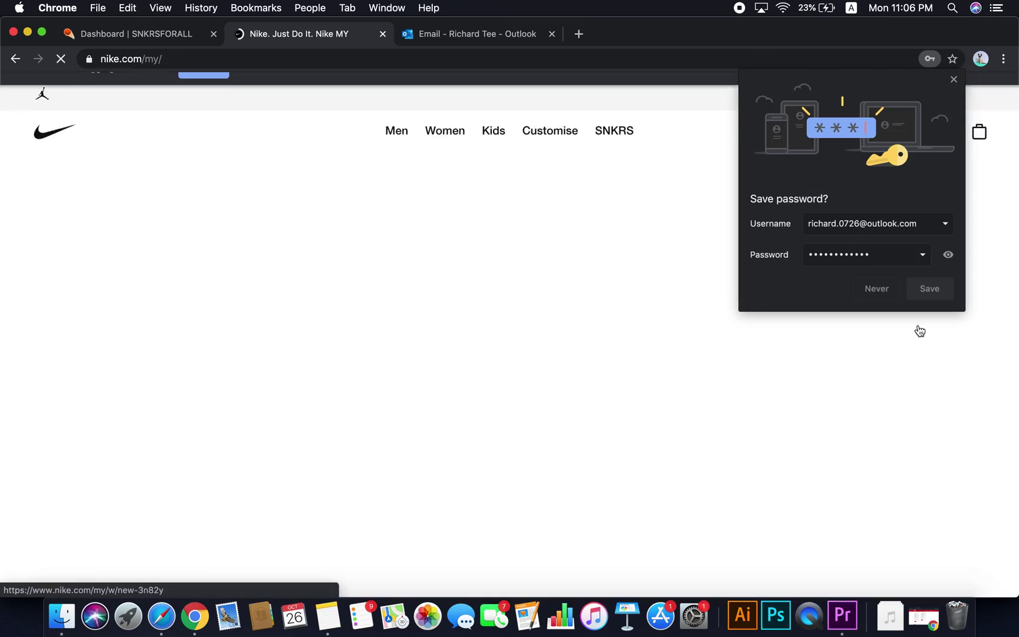
left_click(928, 287)
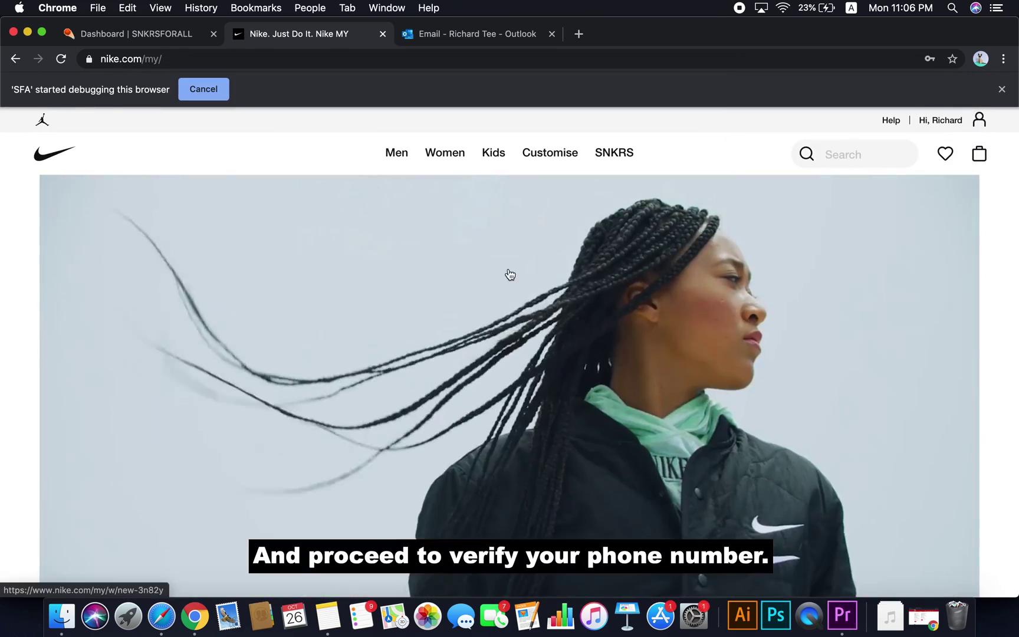
Open Nike Account Settings, start adding a mobile number, then close the Verify dialog
mouse_move(979, 120)
left_click(888, 290)
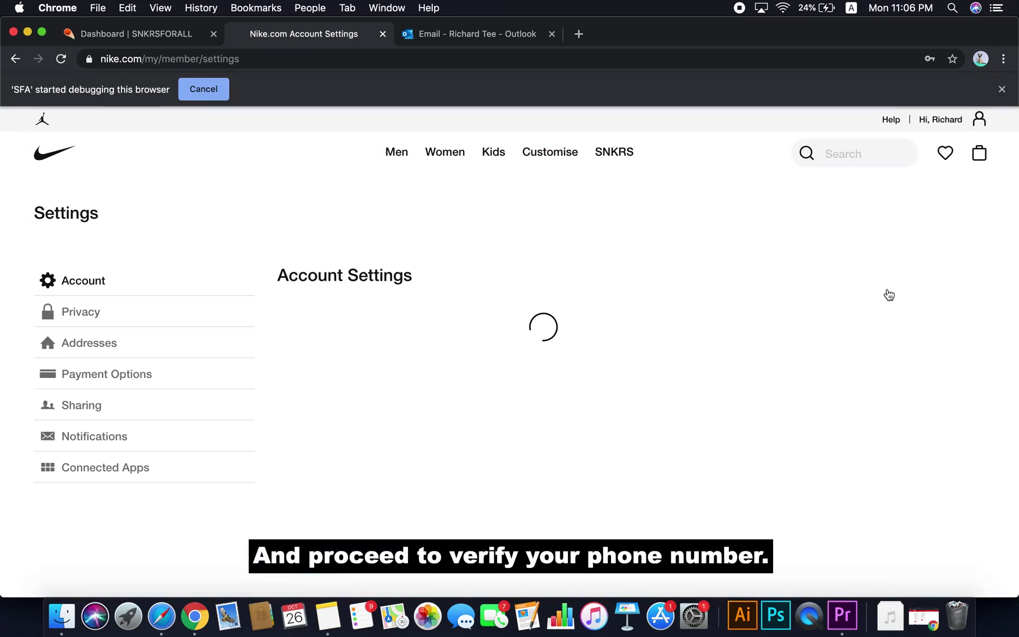
scroll(590, 324, "down", 7)
left_click(587, 329)
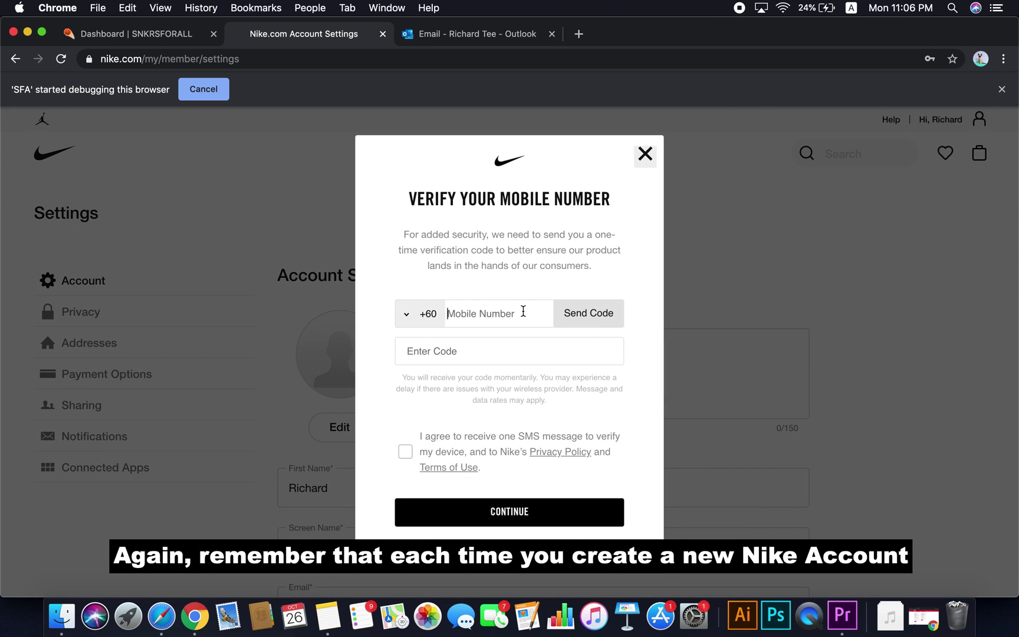
left_click(523, 311)
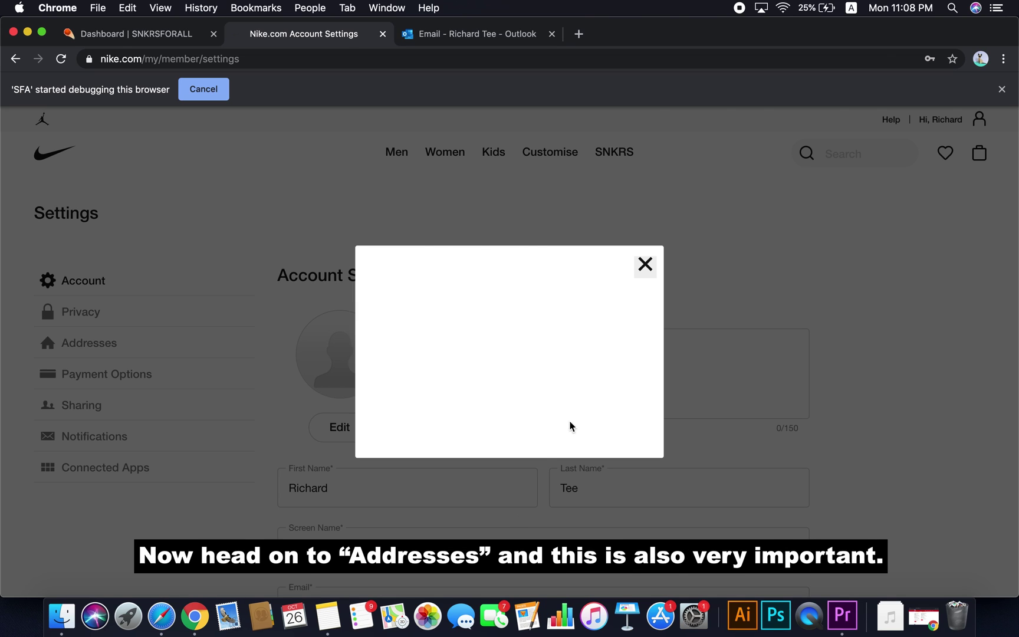
left_click(644, 264)
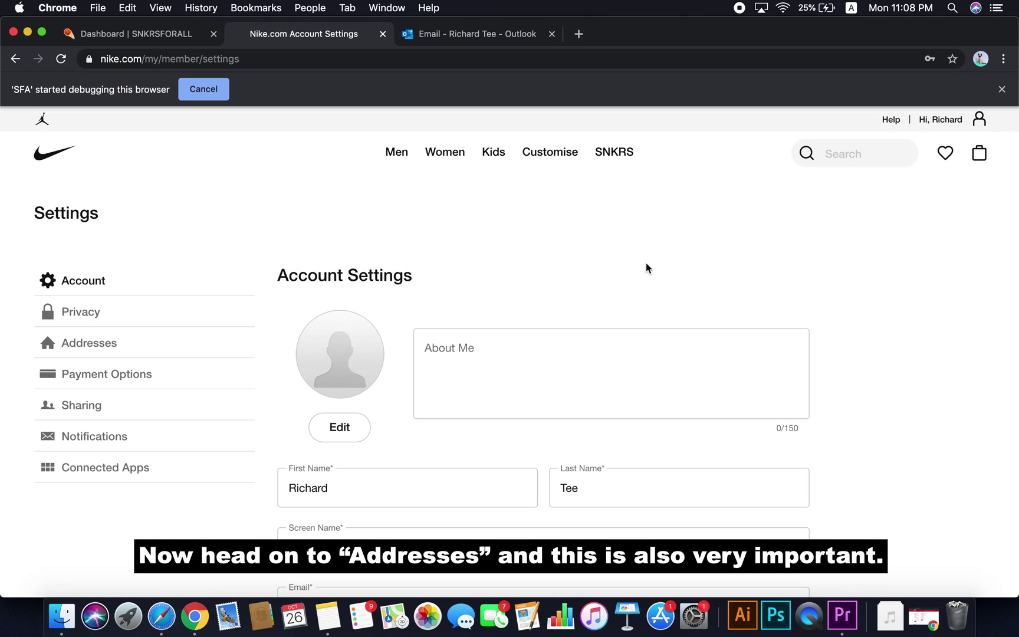
left_click(116, 344)
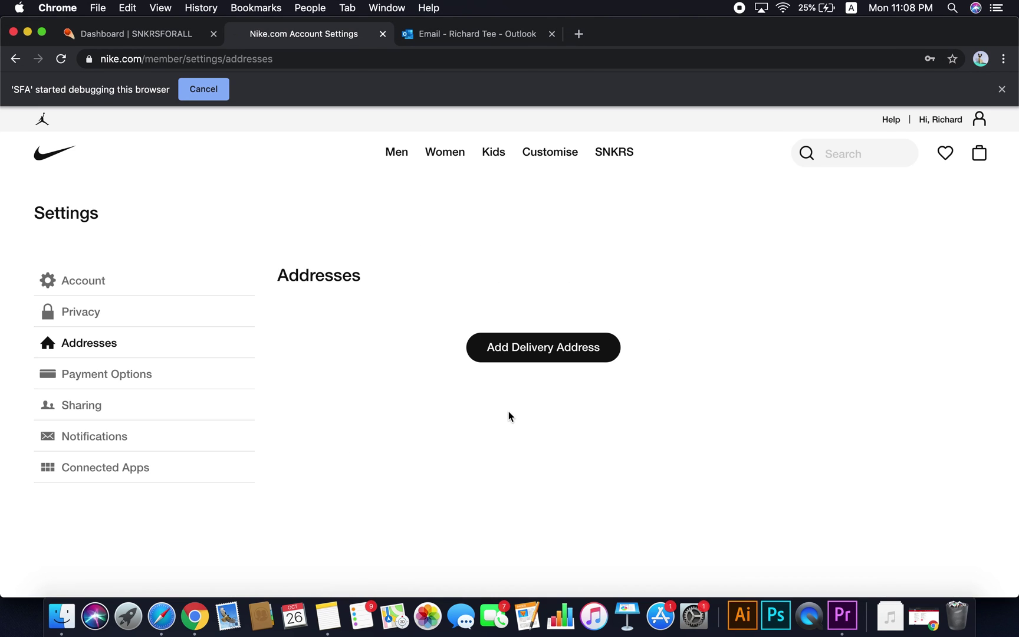
left_click(412, 419)
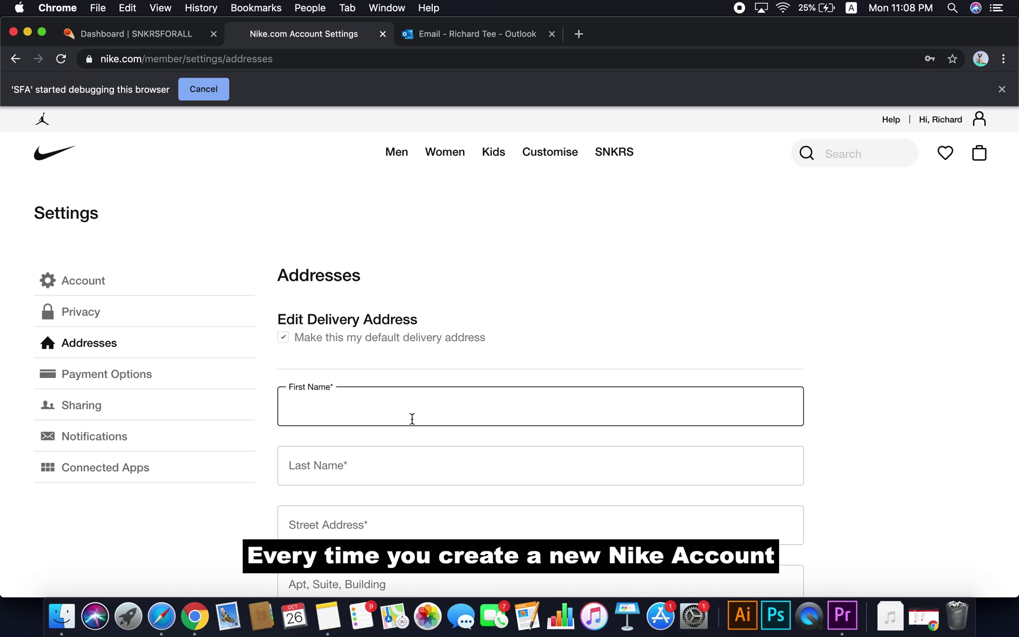
key("Tab")
key("Tab")
scroll(826, 286, "down", 5)
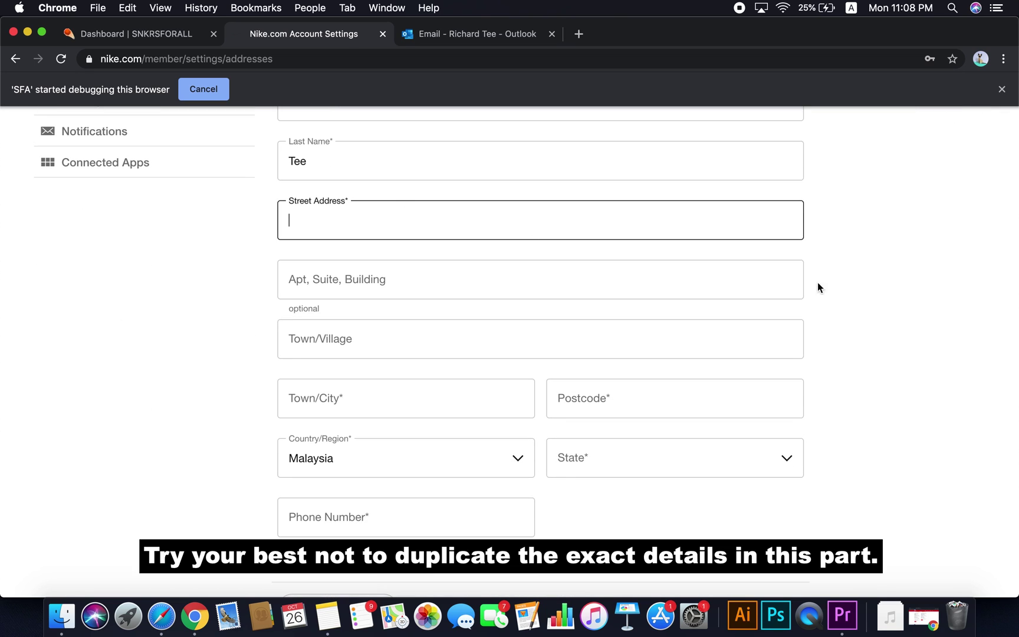
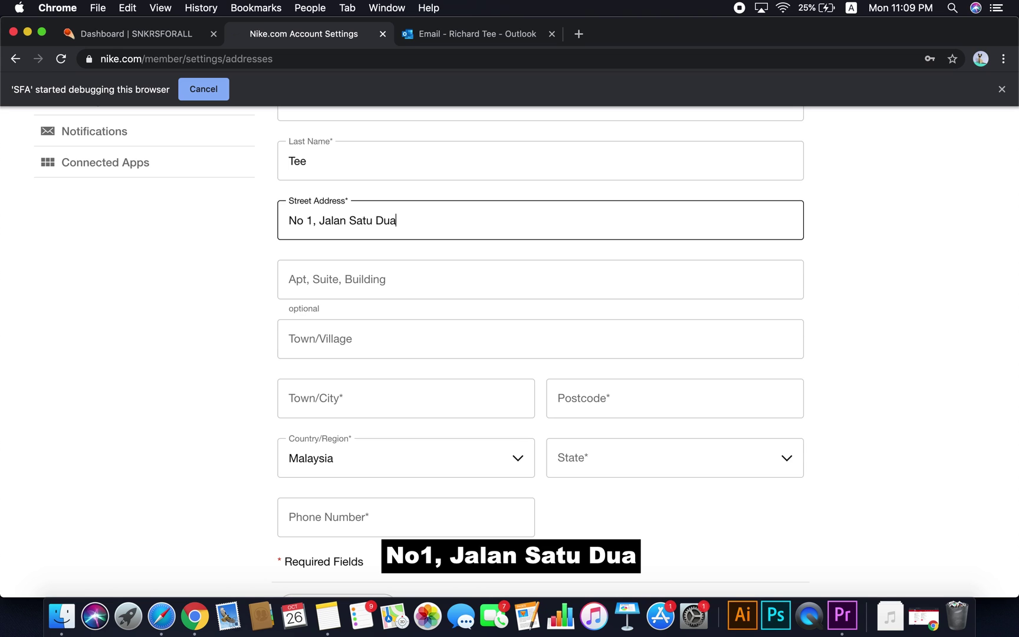
Abbreviate 'Jalan' to 'Jln' in the street address
left_click_drag(414, 219, 281, 215)
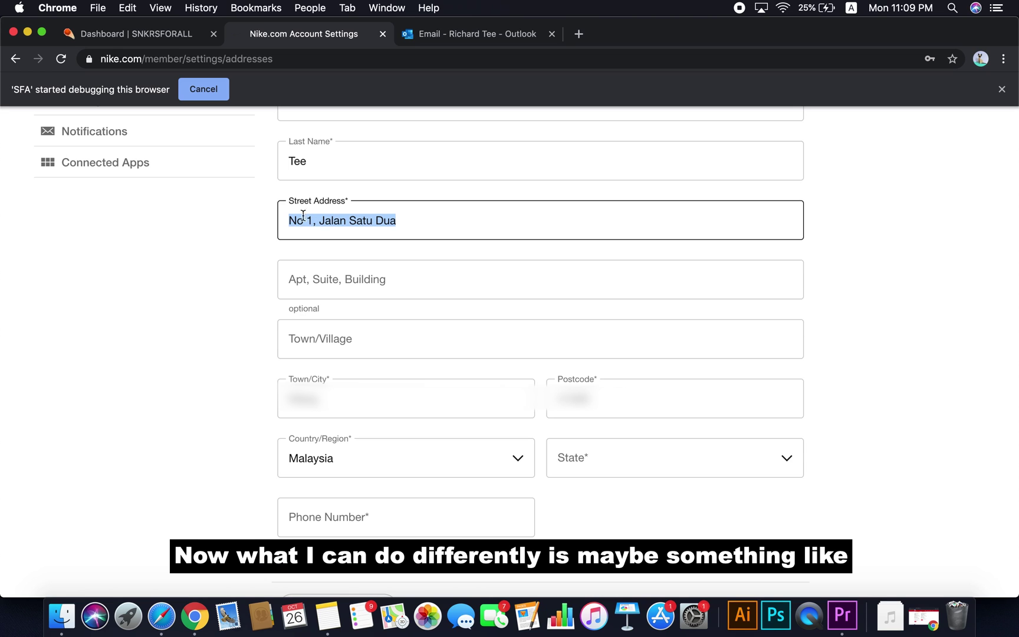
left_click(340, 221)
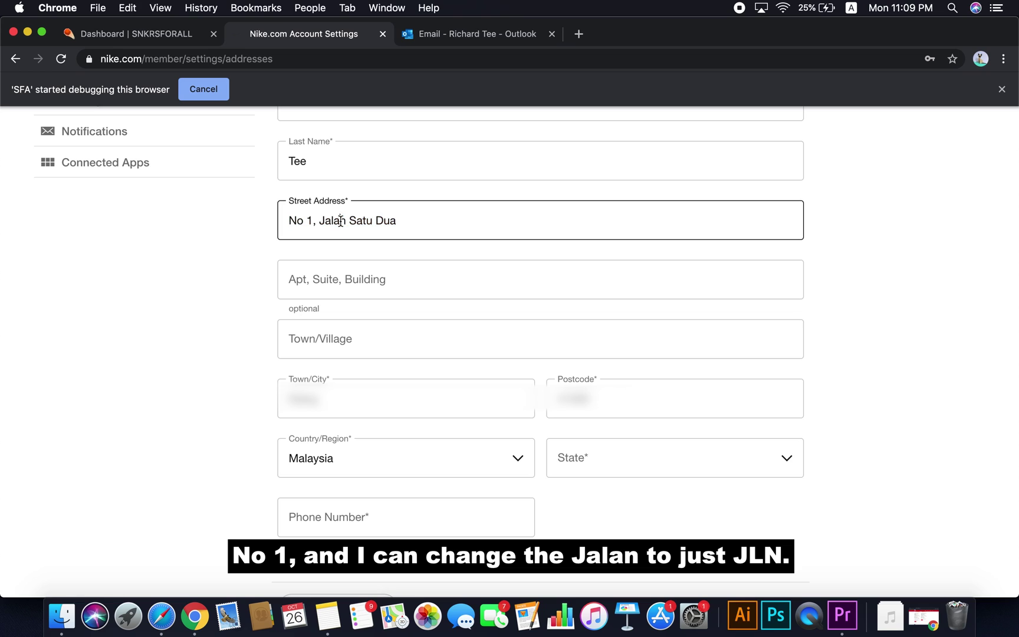
key("BackSpace")
key("Left")
key("BackSpace")
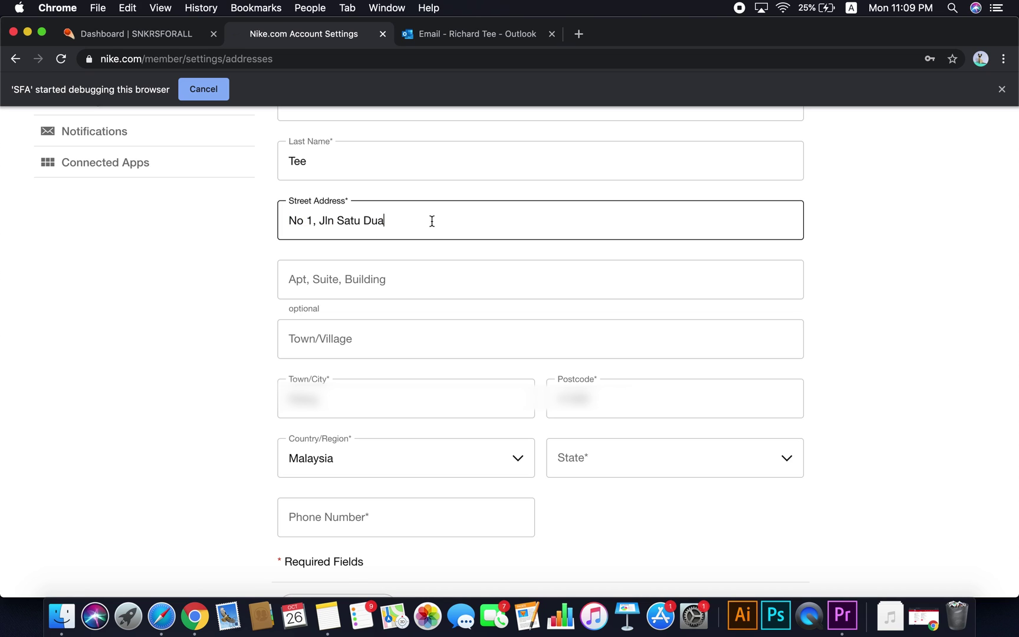
Choose Selangor as the state and re-enter the first and last name in the form
left_click(631, 462)
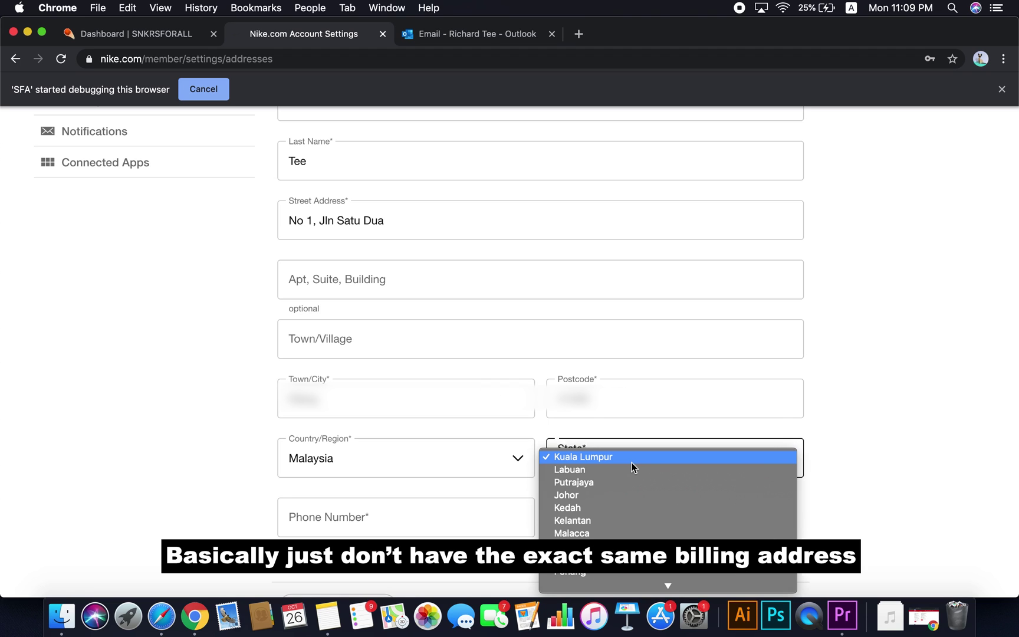
scroll(657, 580, "down", 3)
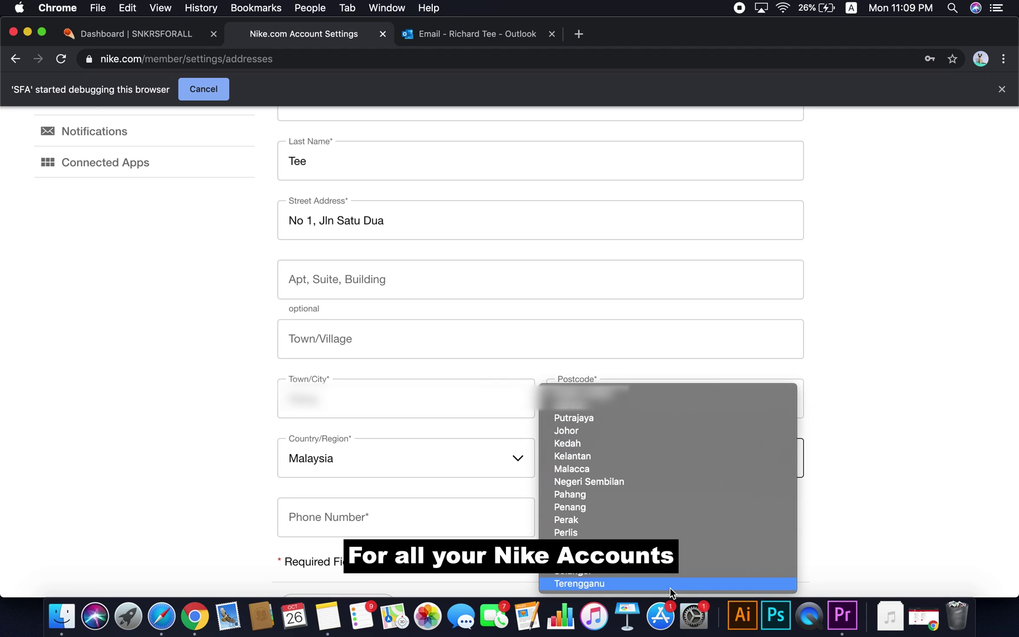
left_click(660, 572)
left_click(449, 515)
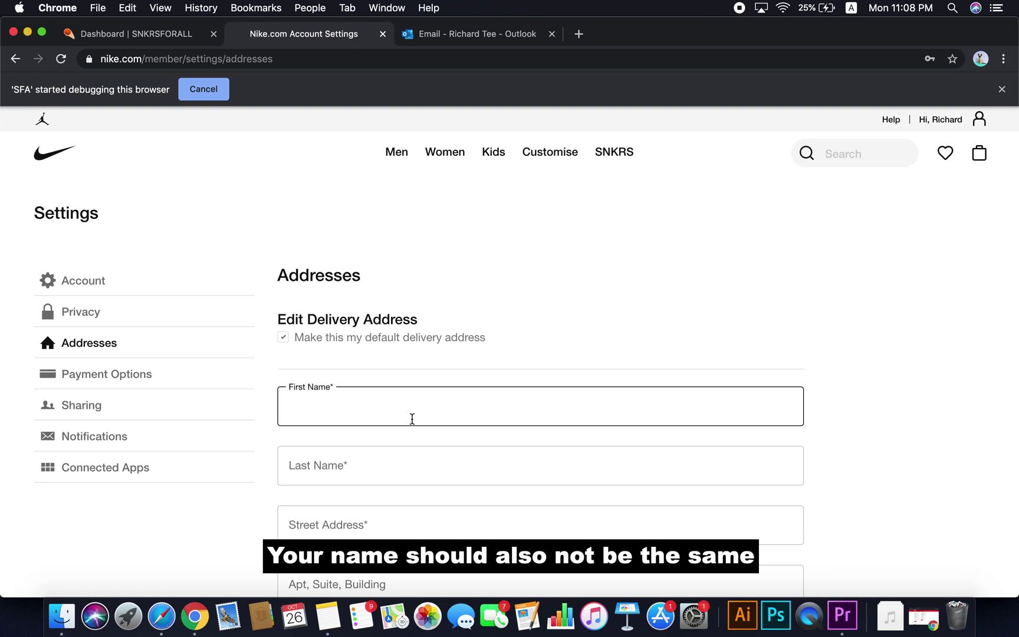
key("Tab")
key("Tab")
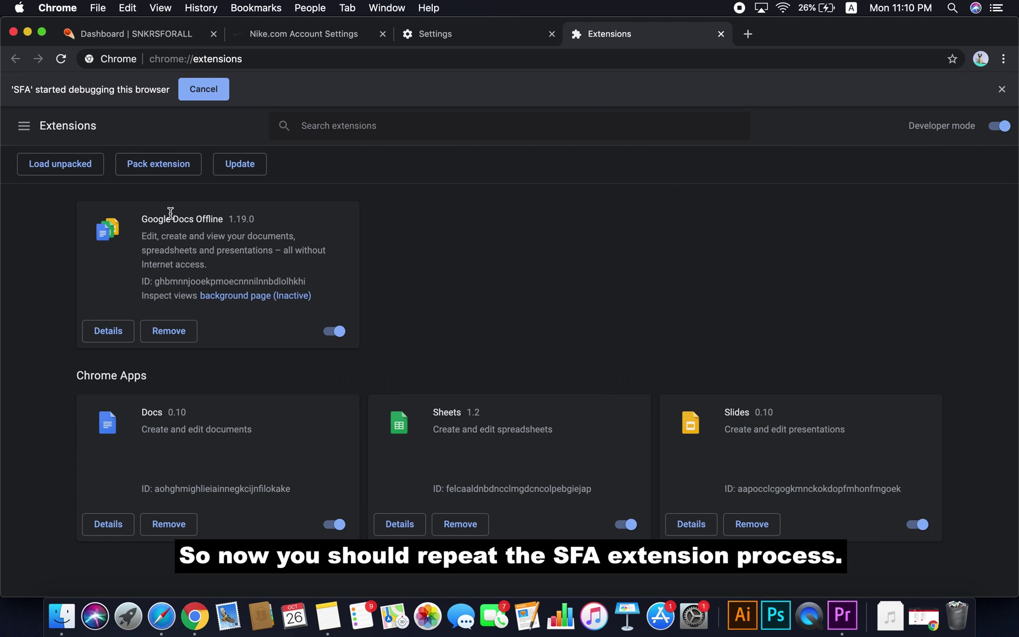
Reload the unpacked SFA extension folder and log in to SFA
left_click(60, 163)
key("Return")
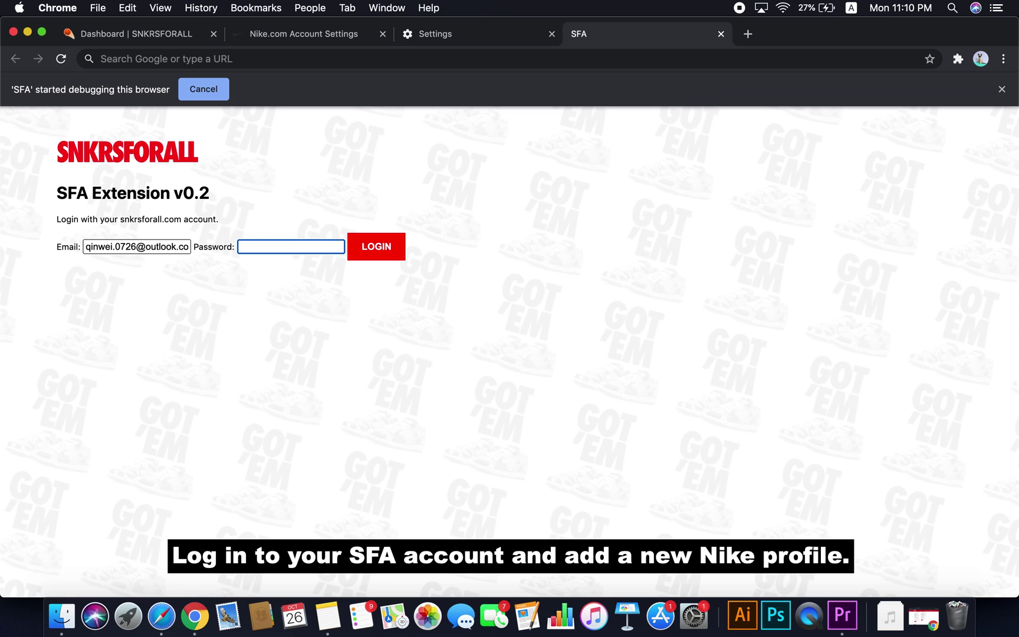
type("••••••••••")
key("Return")
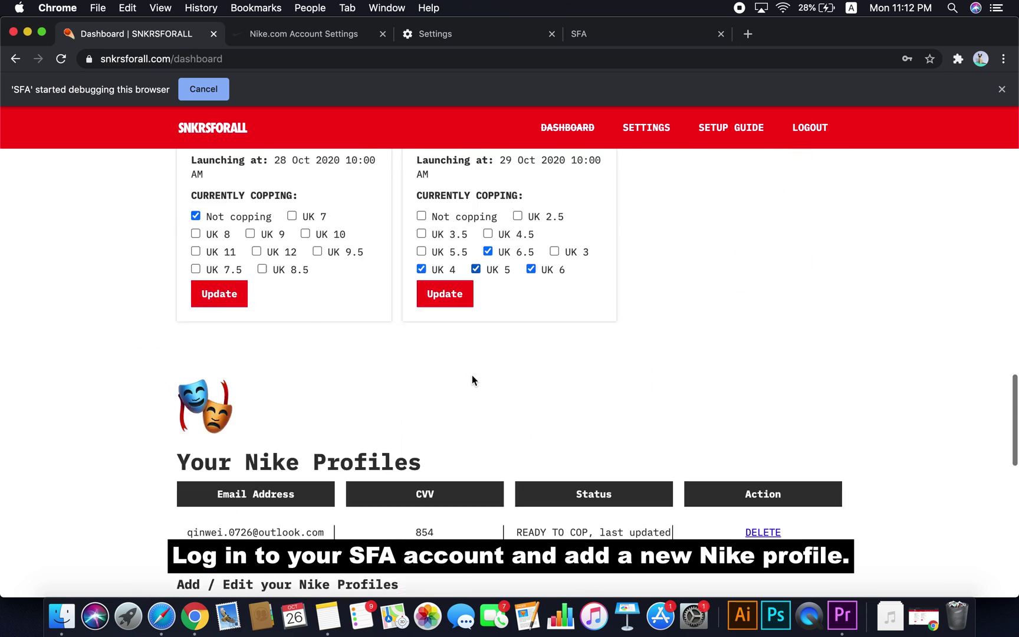
Enter the Nike account email and card CVV, then add it as a new profile
scroll(472, 375, "down", 4)
key("Tab")
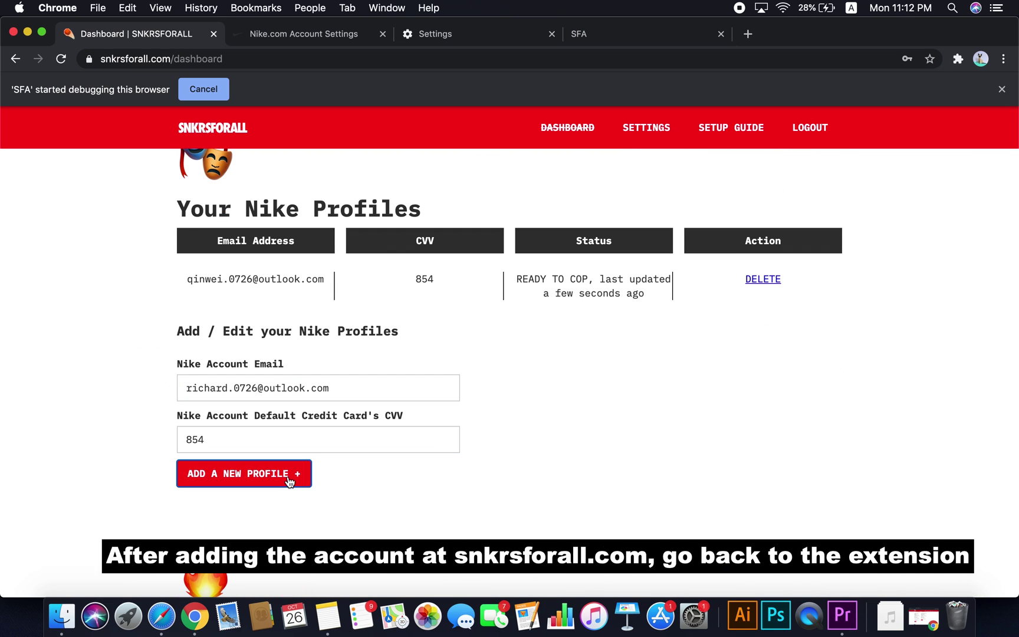
left_click(248, 473)
Sync the new Nike account in the extension and reopen the copied checkout link
left_click(588, 35)
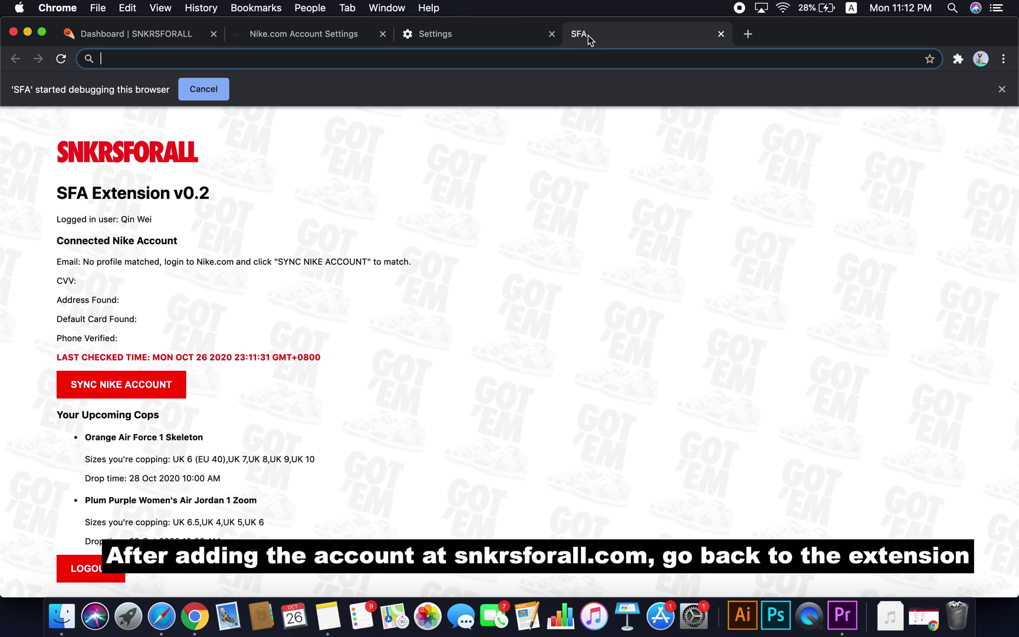
left_click(167, 397)
right_click(507, 59)
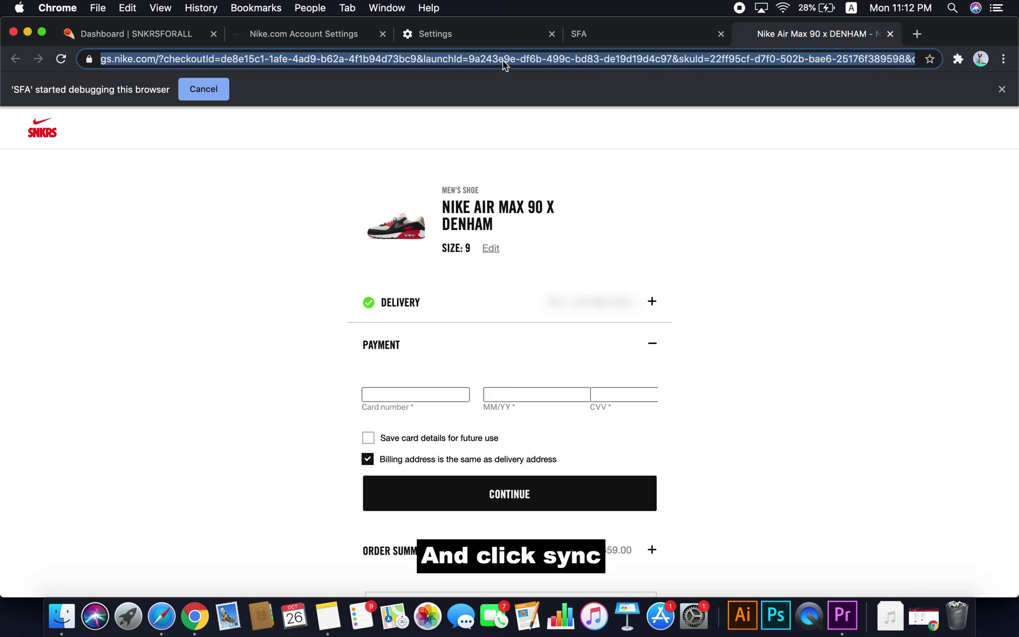
left_click(581, 141)
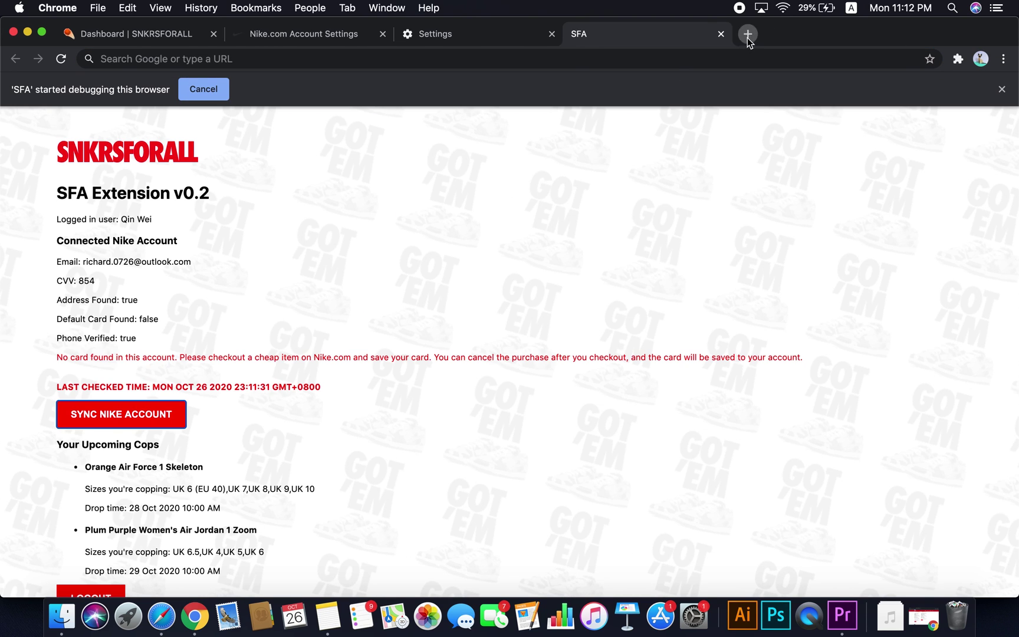
right_click(367, 57)
left_click(625, 151)
Enter the test card number, save the card and submit the order
left_click(434, 395)
type("4111111111111111")
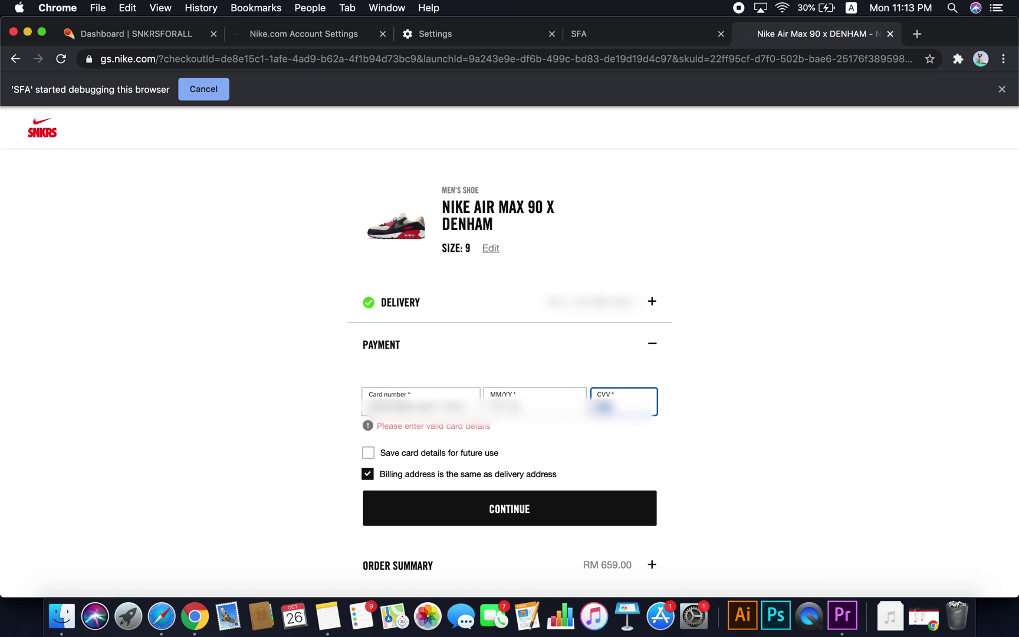
left_click(489, 493)
left_click(585, 510)
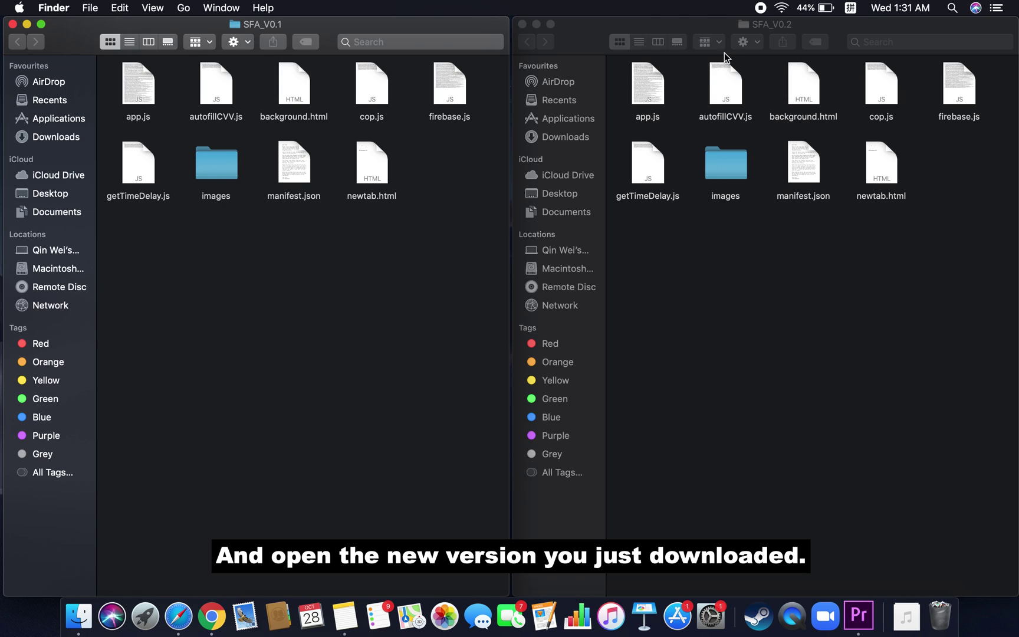
Select all files in SFA_V0.2 and drag them into the SFA_V0.1 folder
left_click(770, 27)
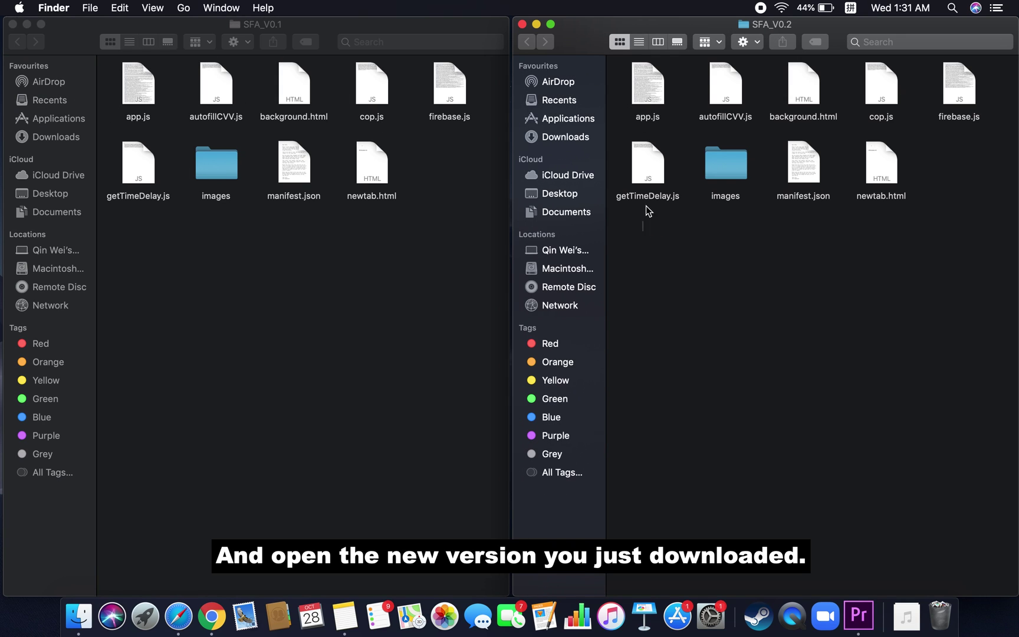
left_click_drag(643, 231, 951, 76)
left_click_drag(630, 97, 144, 235)
Replace each conflicting file, from app.js through the images folder, with the new version
left_click(619, 204)
left_click(619, 205)
left_click(619, 204)
left_click(619, 205)
left_click(619, 205)
left_click(619, 205)
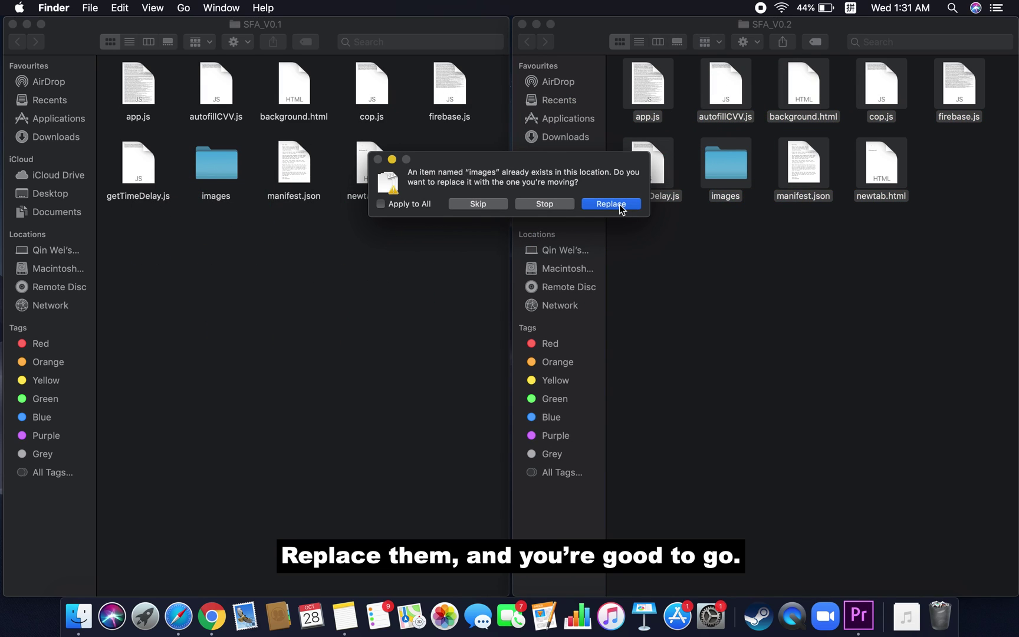
left_click(619, 205)
left_click(619, 204)
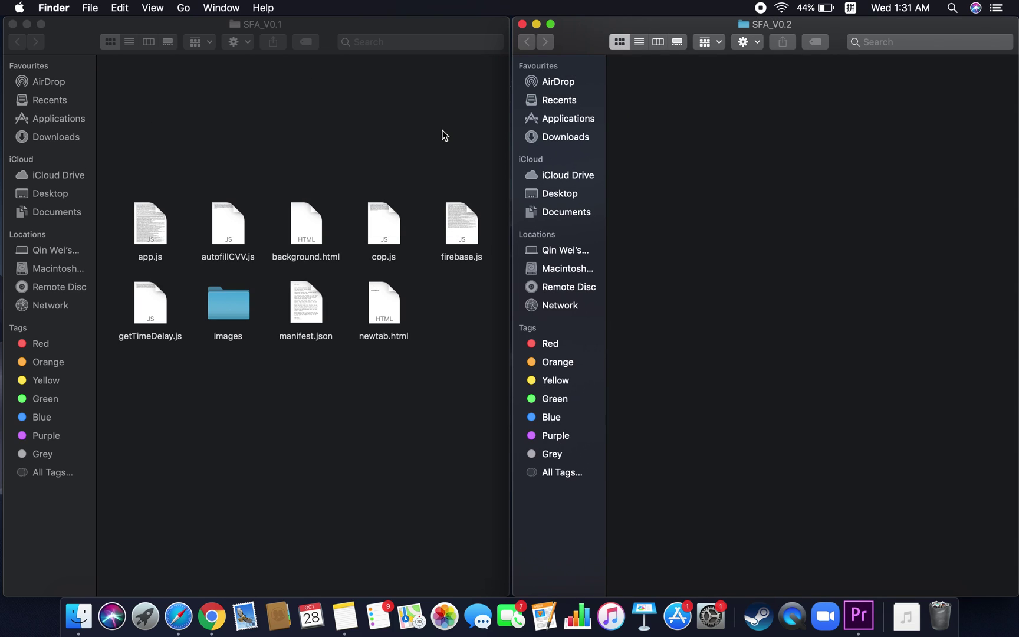